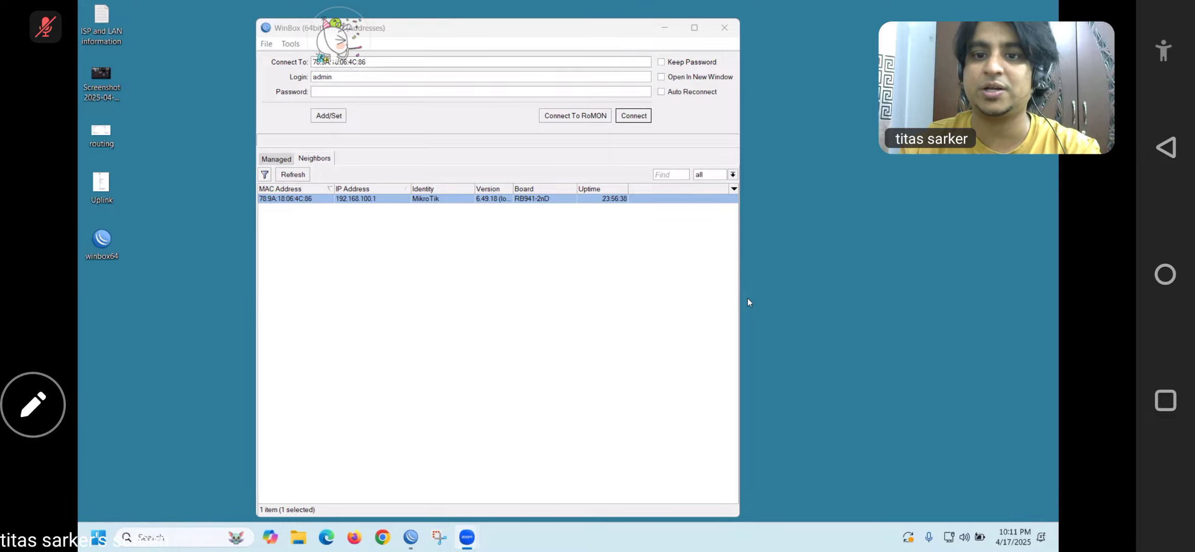
Try a MAC-address login, dismiss the expired-password prompt, then close the session and relaunch WinBox
click(633, 116)
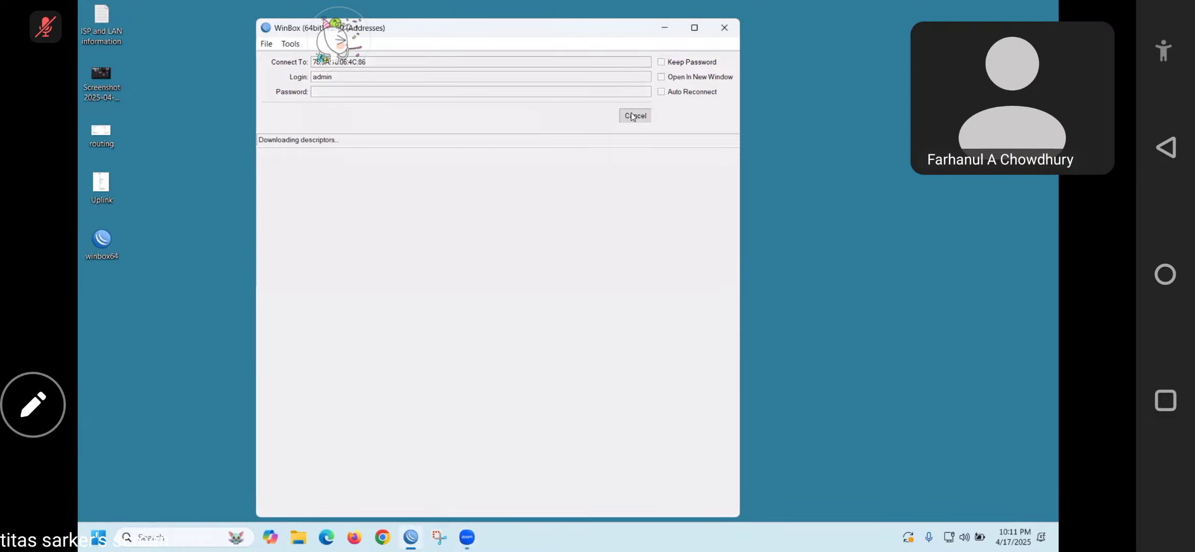
key(Escape)
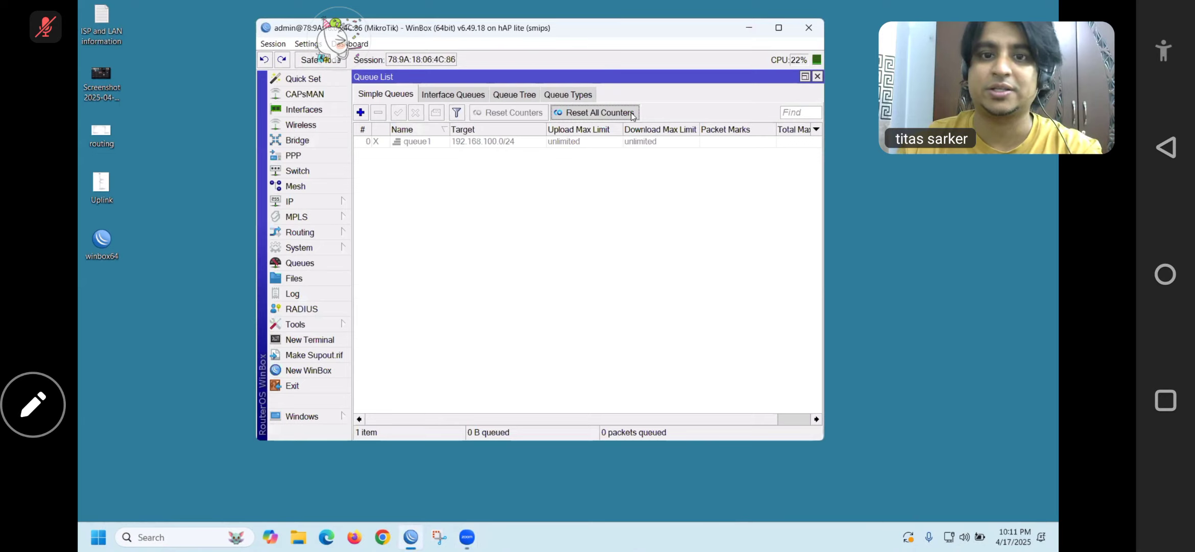
click(808, 30)
double_click(112, 240)
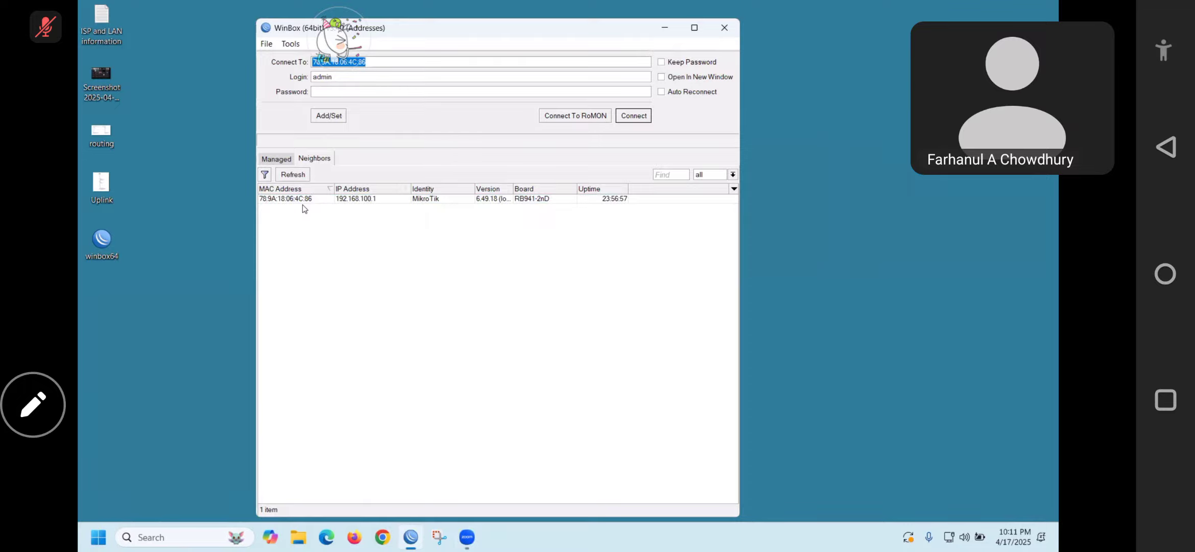
Pick the MikroTik neighbor so Connect To shows 192.168.100.1 with login admin, ready for the password
click(491, 198)
click(339, 38)
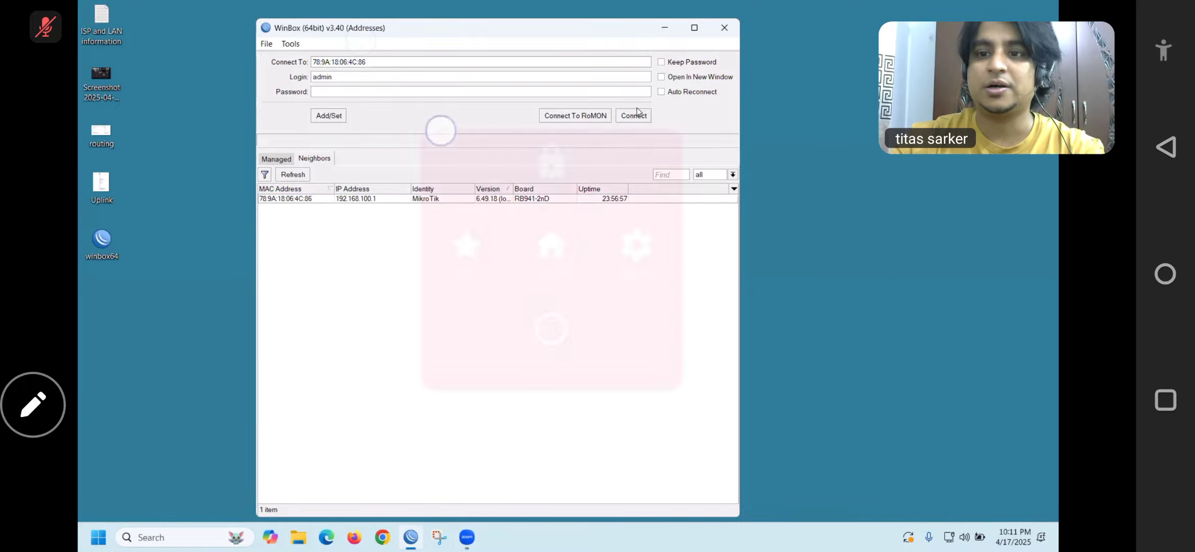
click(262, 327)
click(459, 266)
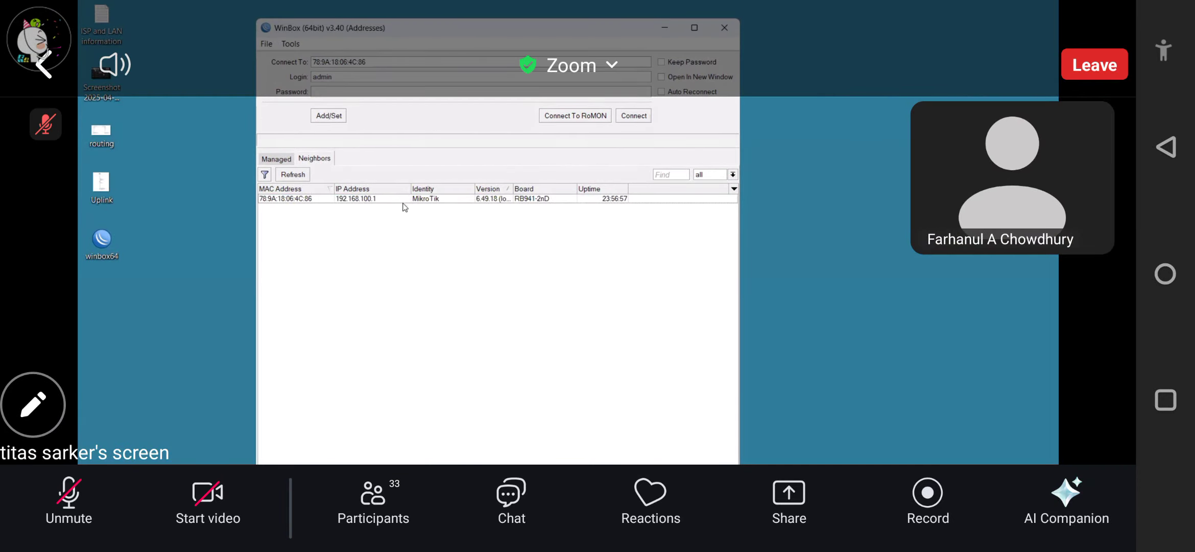
double_click(359, 199)
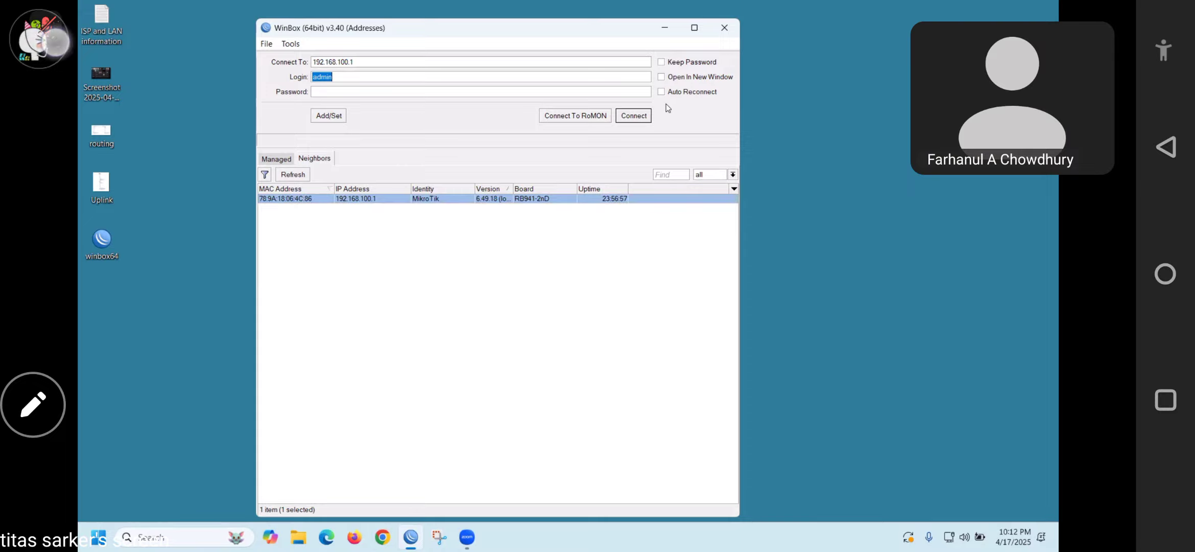
click(261, 260)
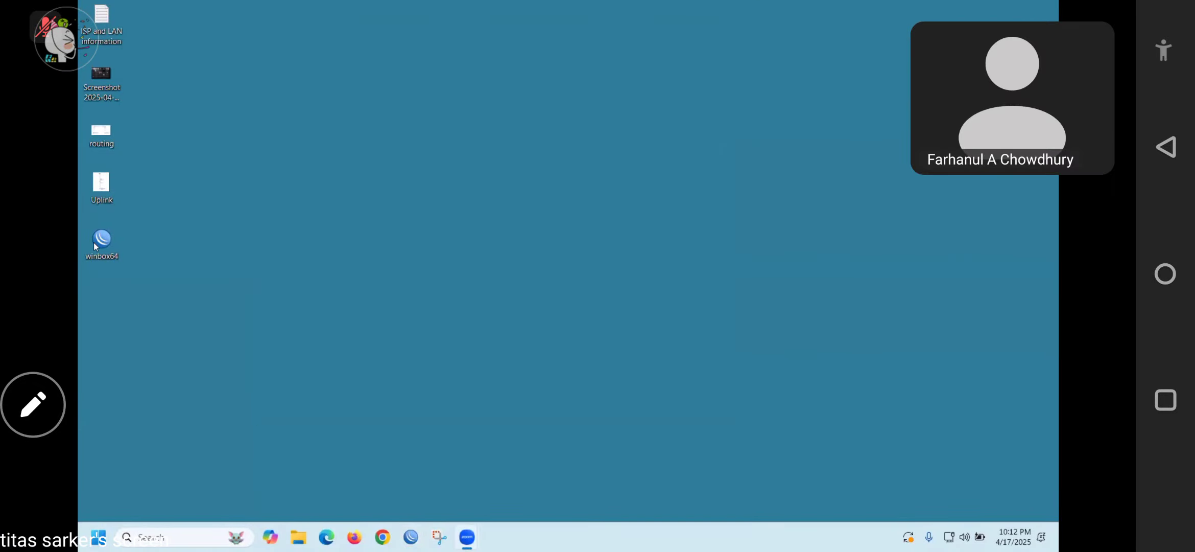
double_click(101, 240)
click(374, 92)
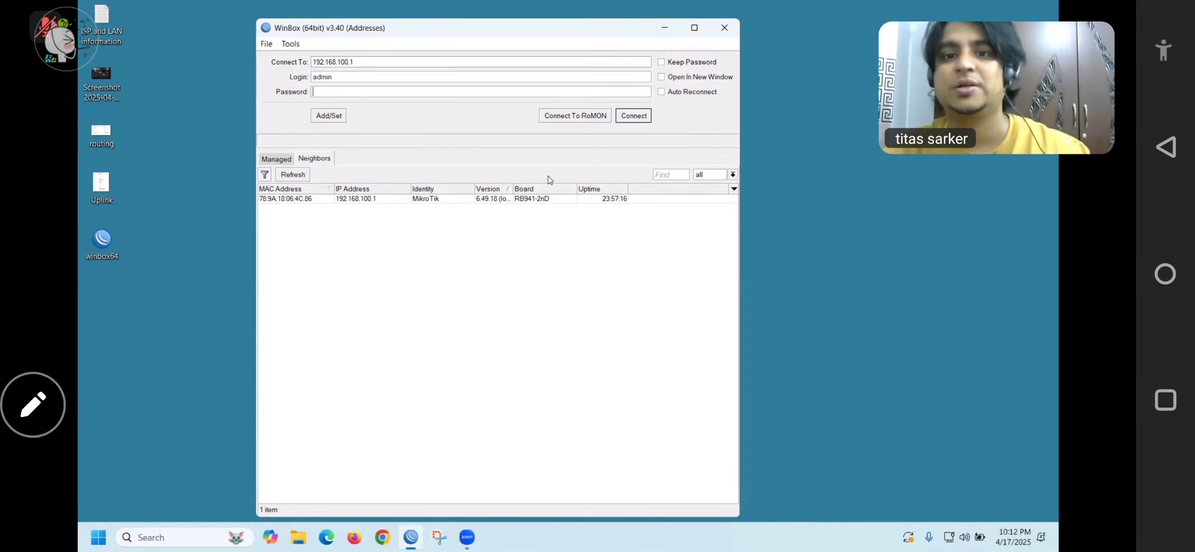
Log in to 192.168.100.1, skip the password-change prompt, and zoom the interface in once
click(634, 115)
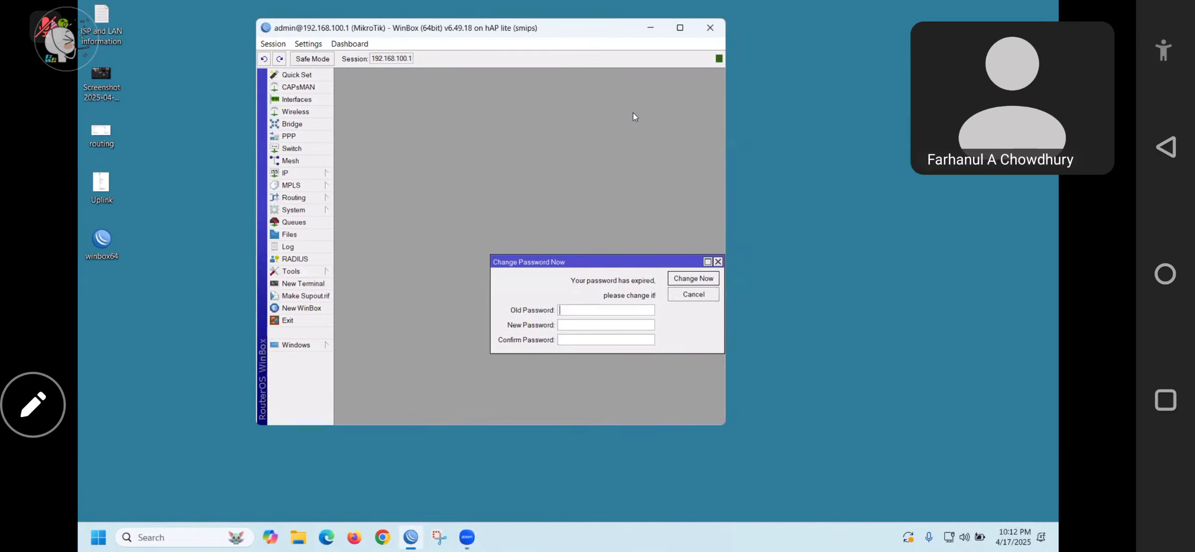
key(Escape)
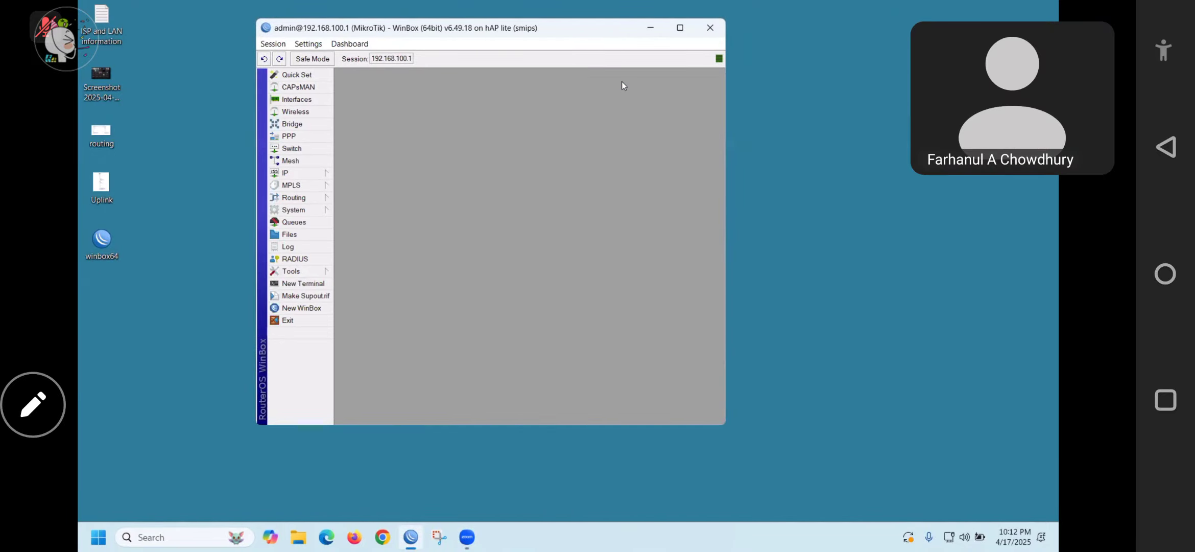
click(308, 43)
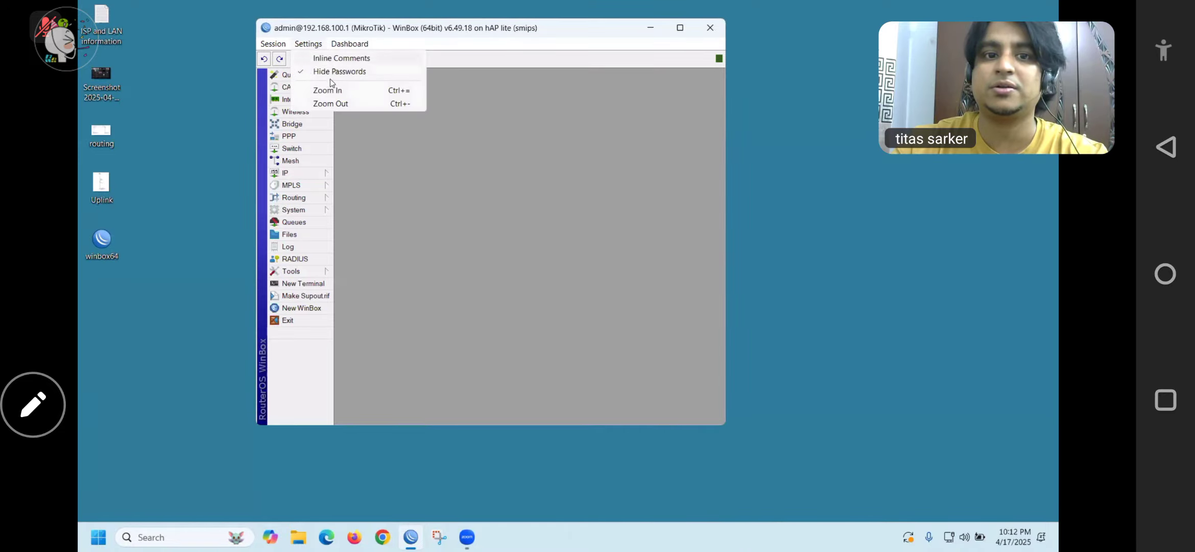
click(339, 89)
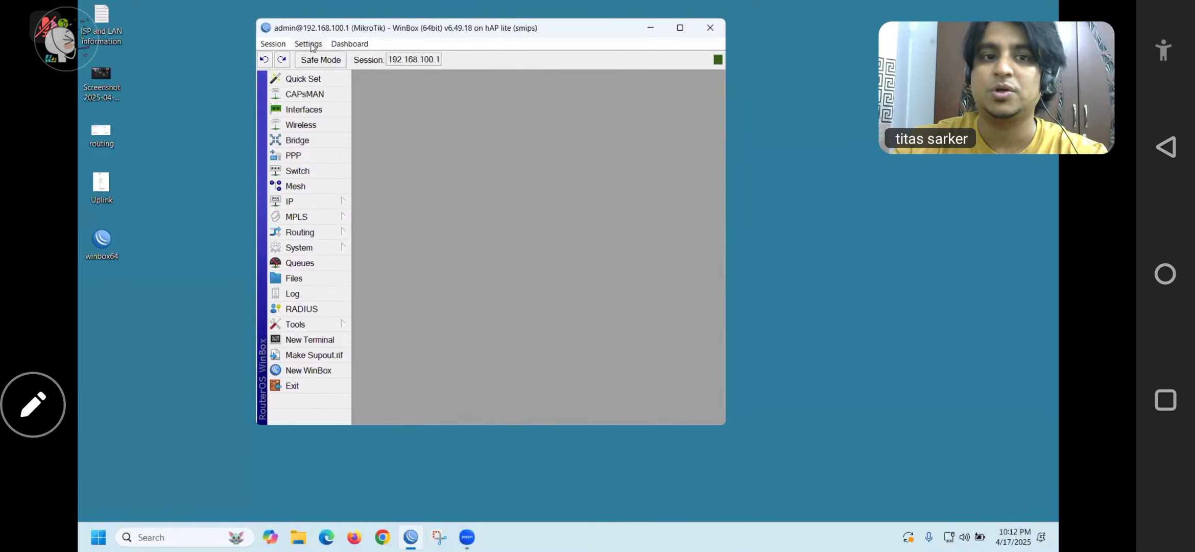
Zoom in again, widen the router session window, and bring up the System menu
click(309, 43)
click(359, 89)
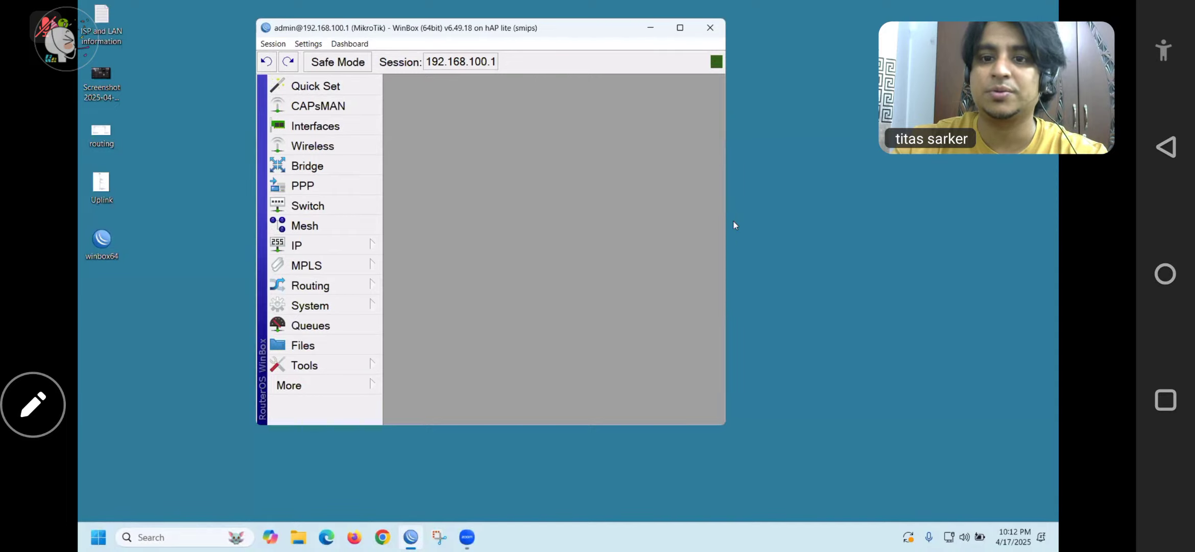
drag(721, 216, 813, 217)
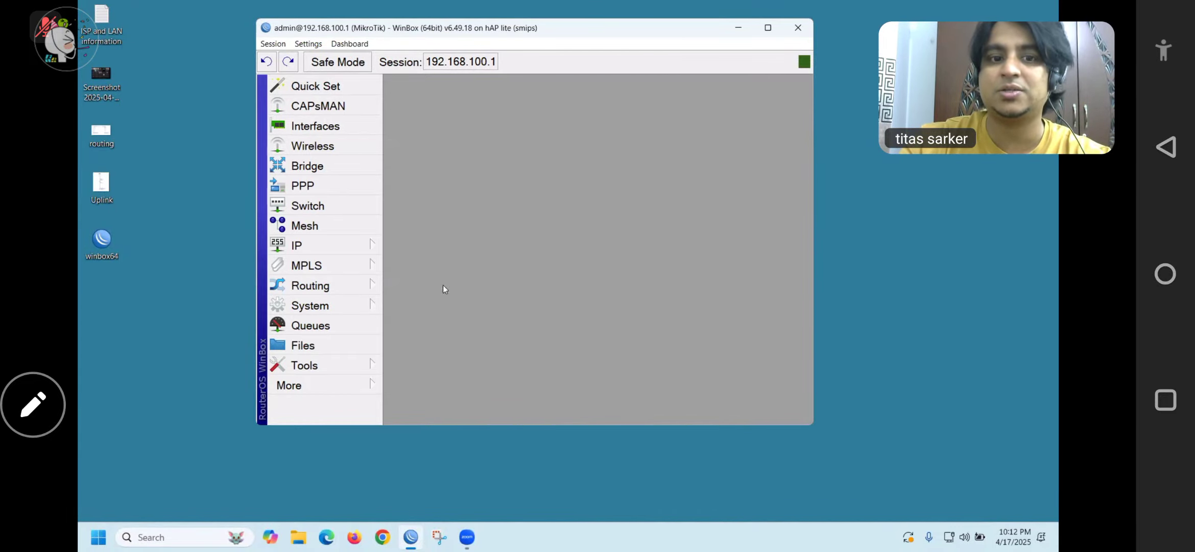
click(351, 306)
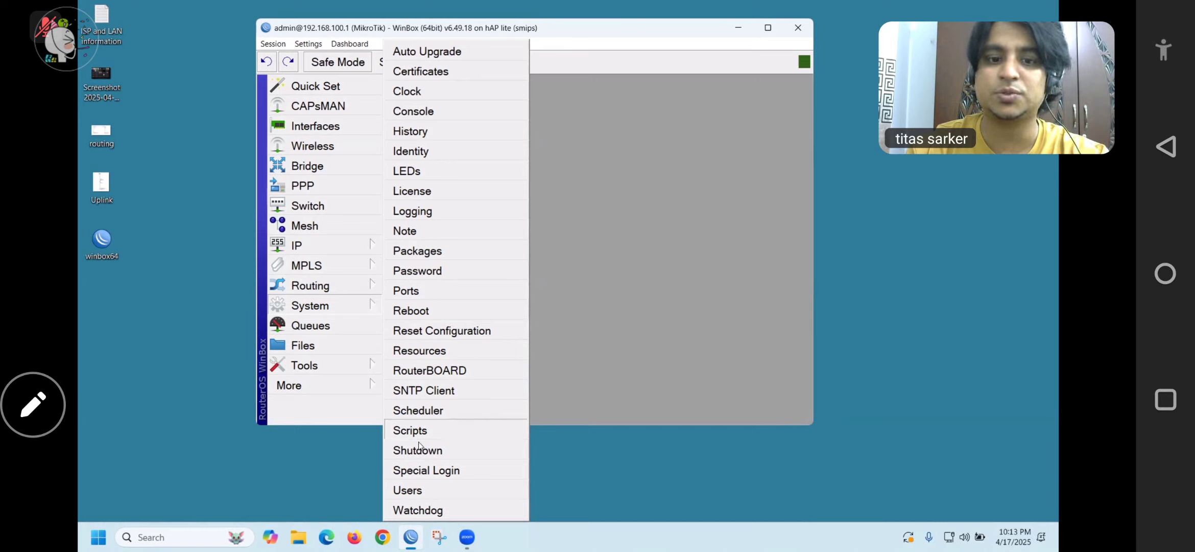
In System > Users, give the admin user a new password and close its settings
click(412, 488)
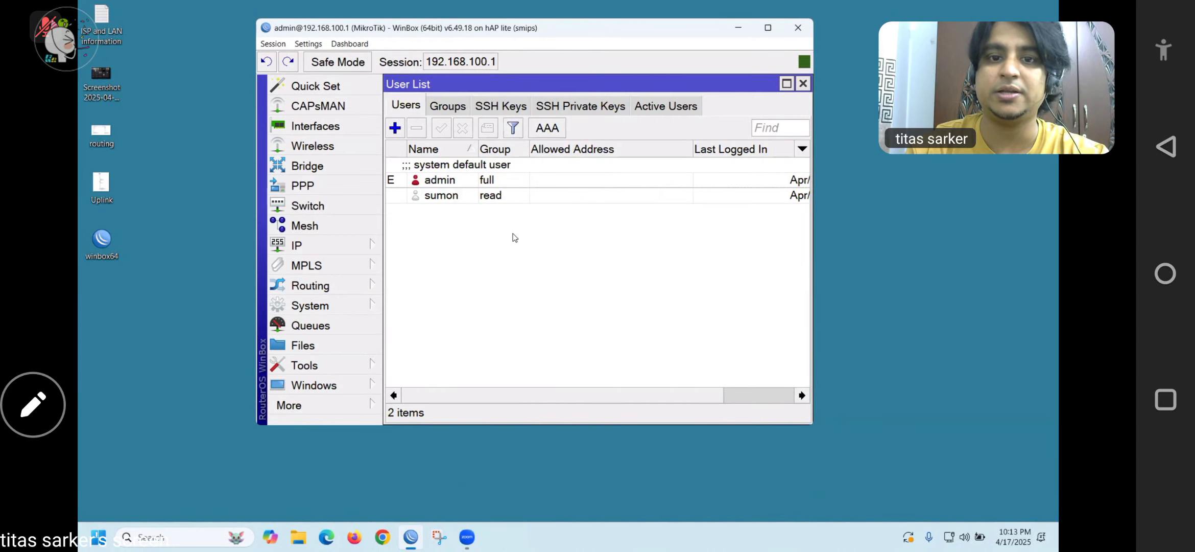
double_click(454, 180)
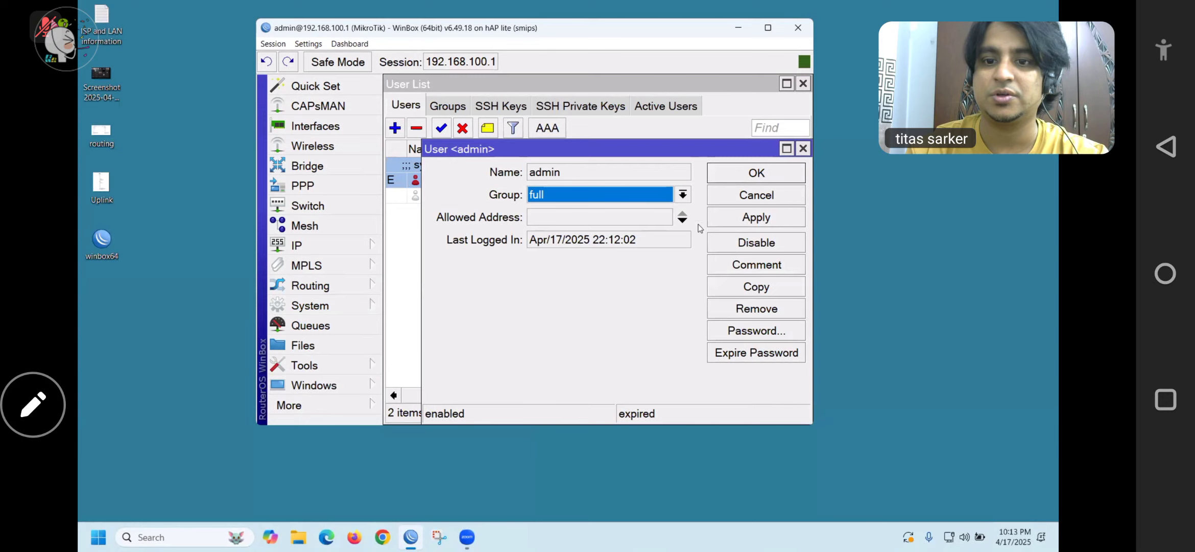
click(757, 331)
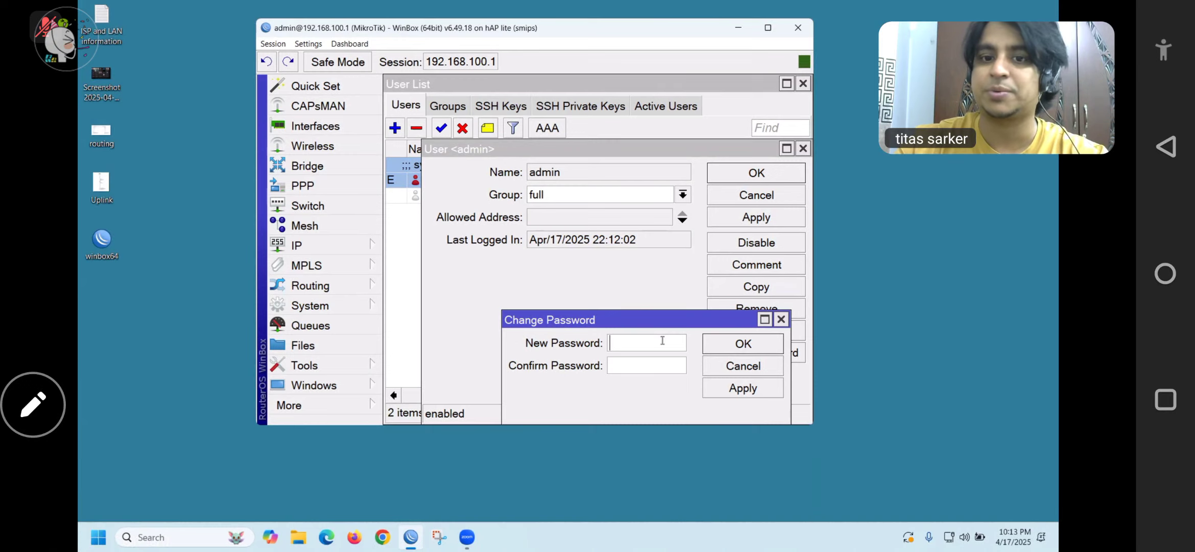
text(*****)
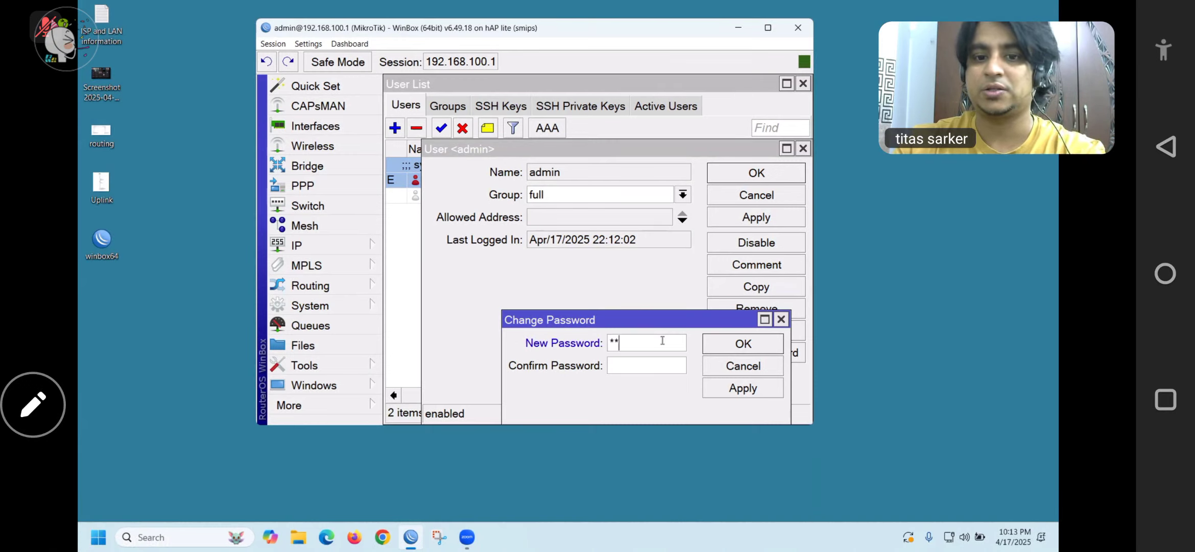
text(*)
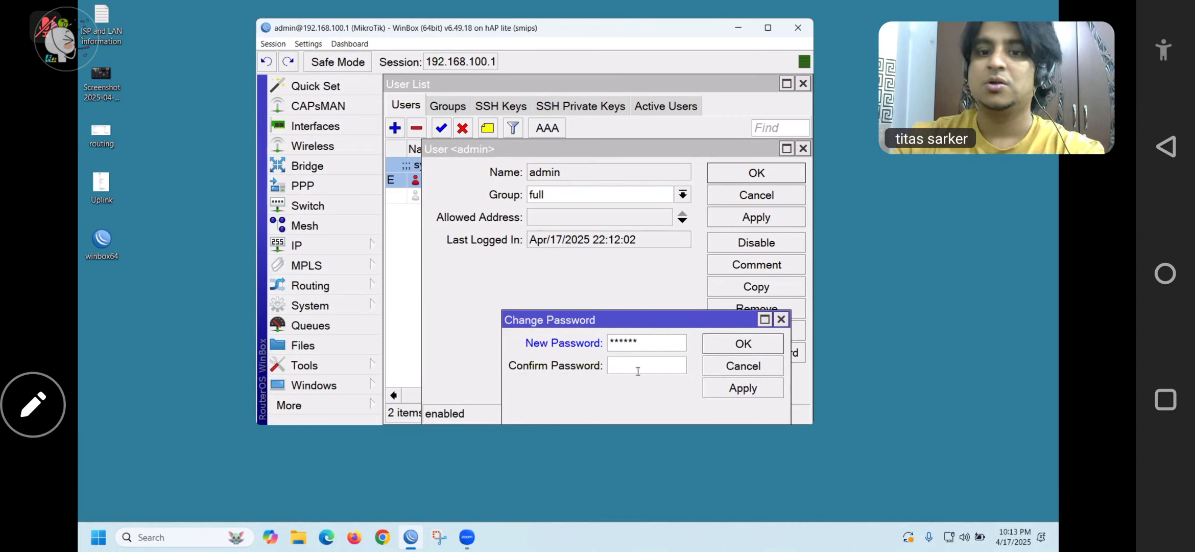
text(*****)
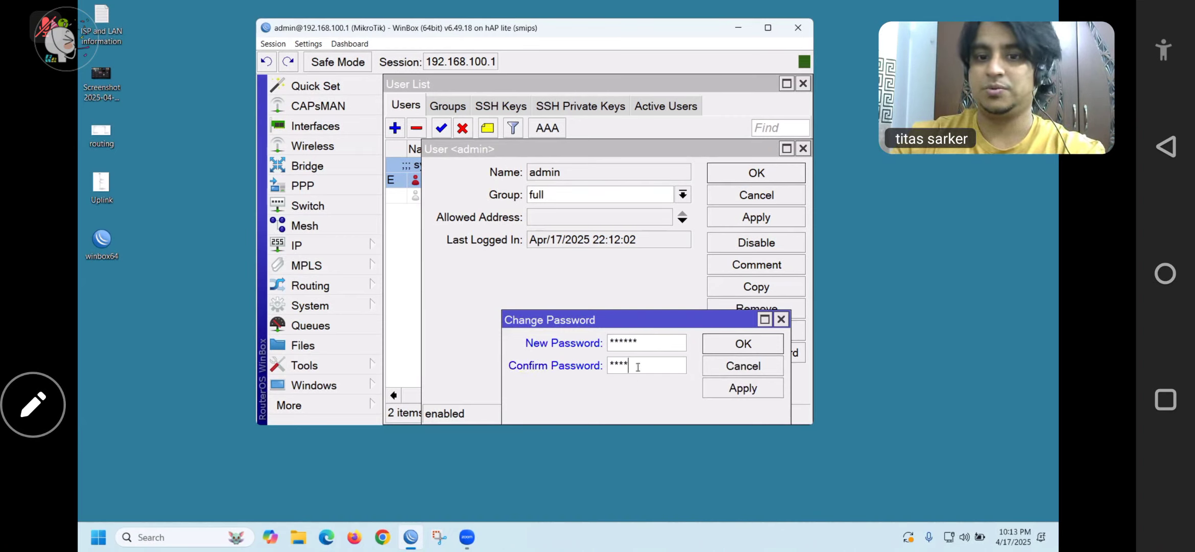
text(*)
click(717, 350)
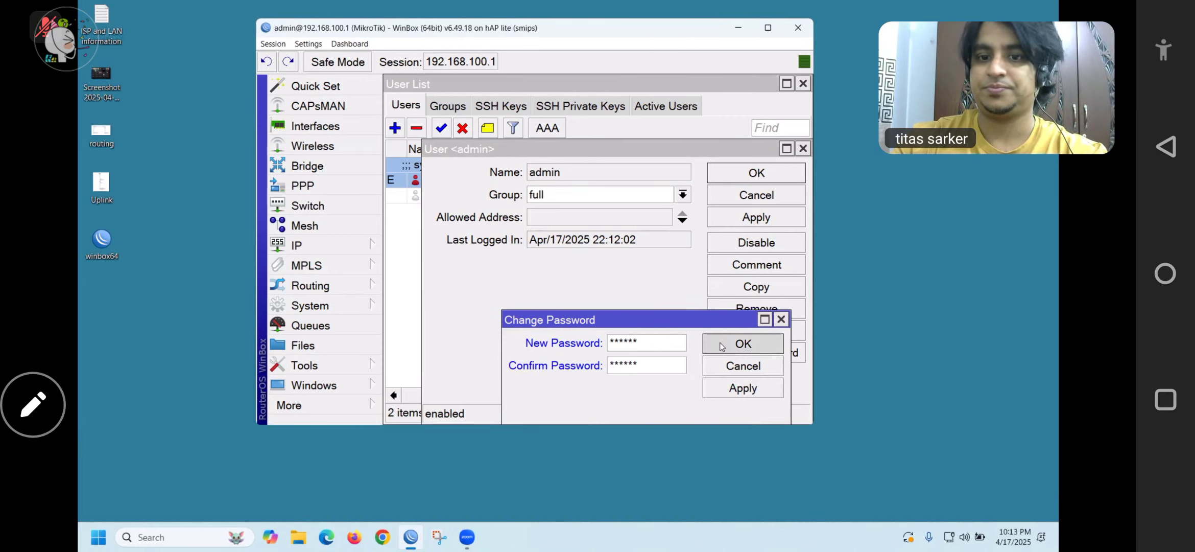
click(750, 178)
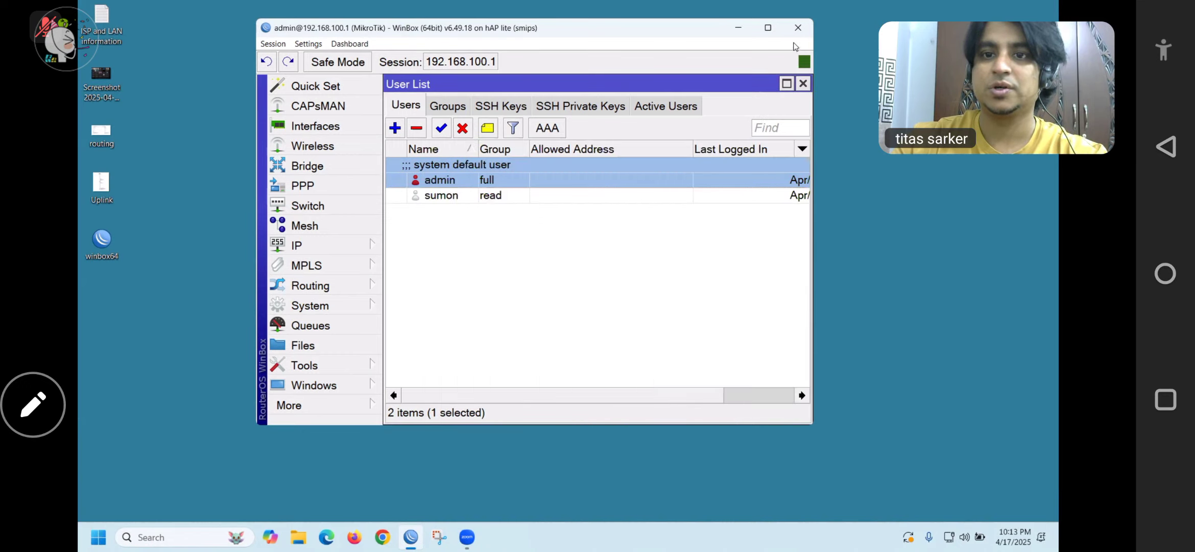
Close the session, relaunch WinBox, and see the login fail with wrong username or password; show Zoom participants
click(798, 28)
double_click(109, 244)
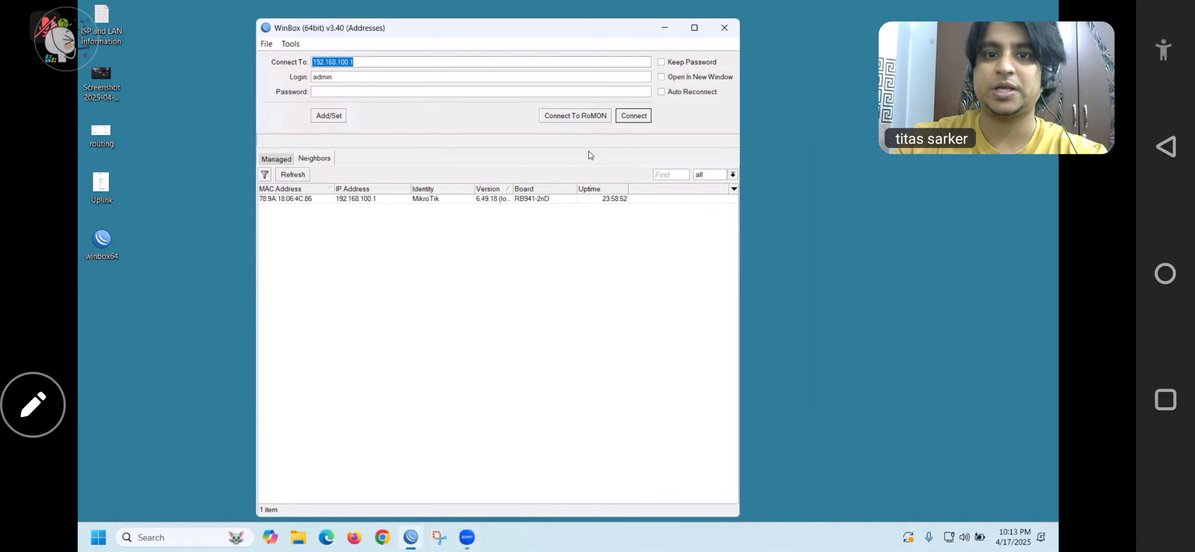
click(636, 117)
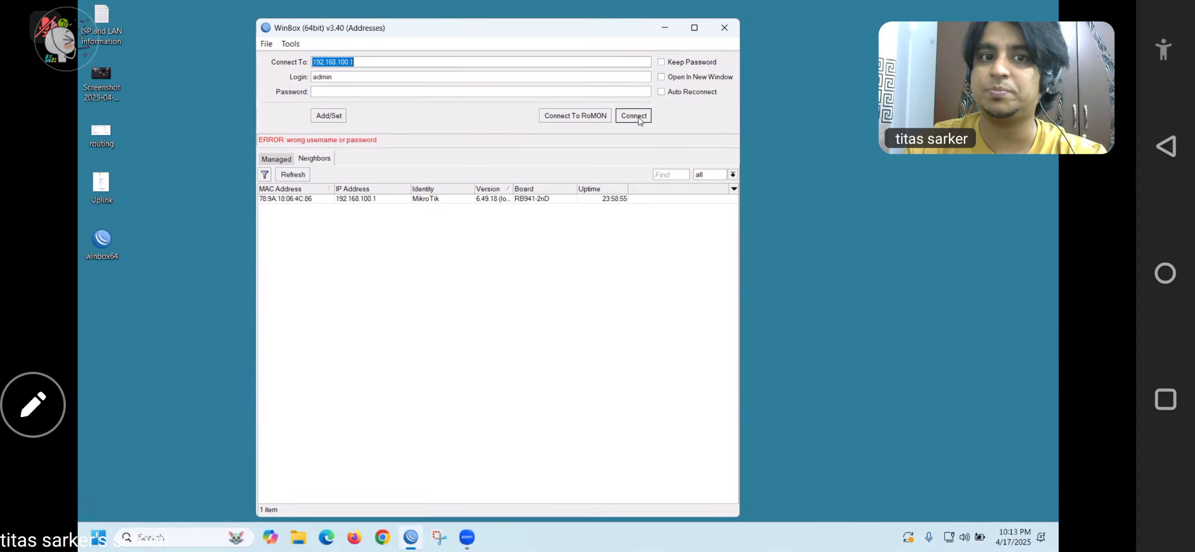
click(809, 320)
click(368, 493)
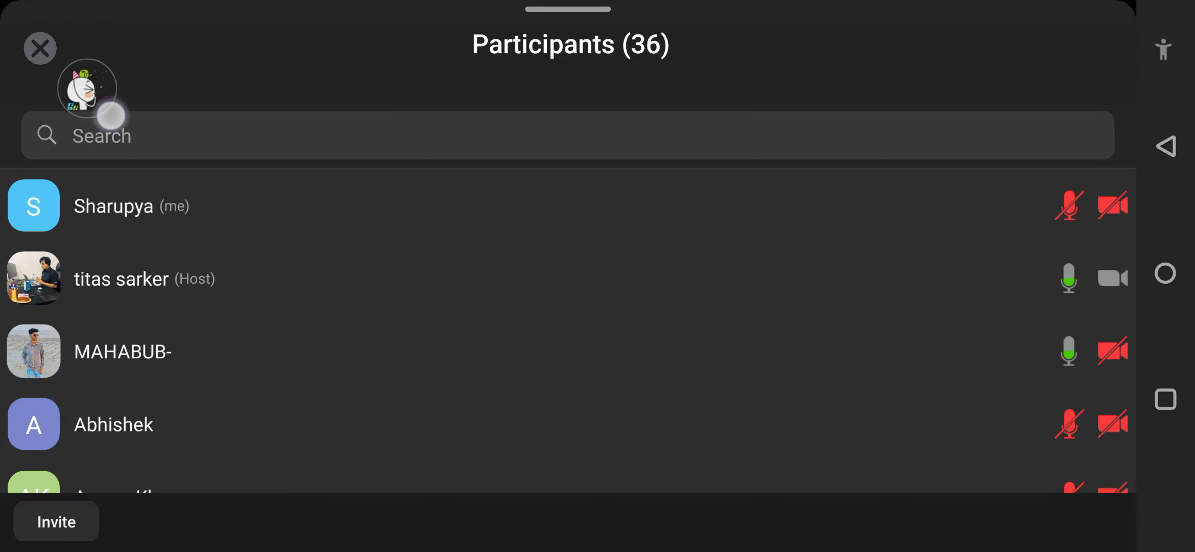
Scroll through Zoom's Participants panel, then close it to return to the shared WinBox screen
scroll(414, 192, down, 10)
scroll(443, 268, up, 3)
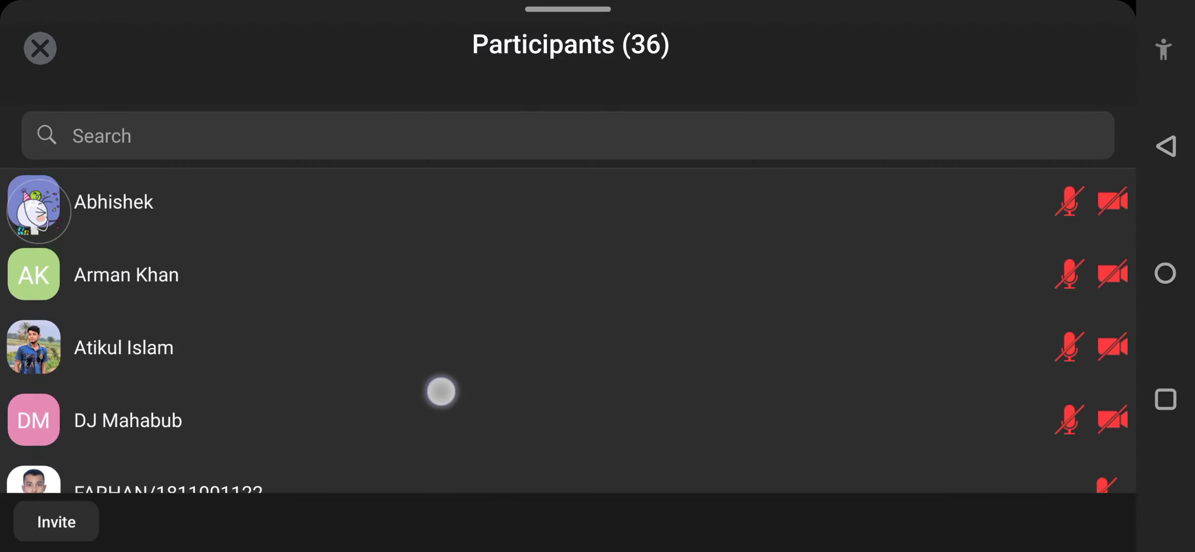
scroll(440, 396, down, 5)
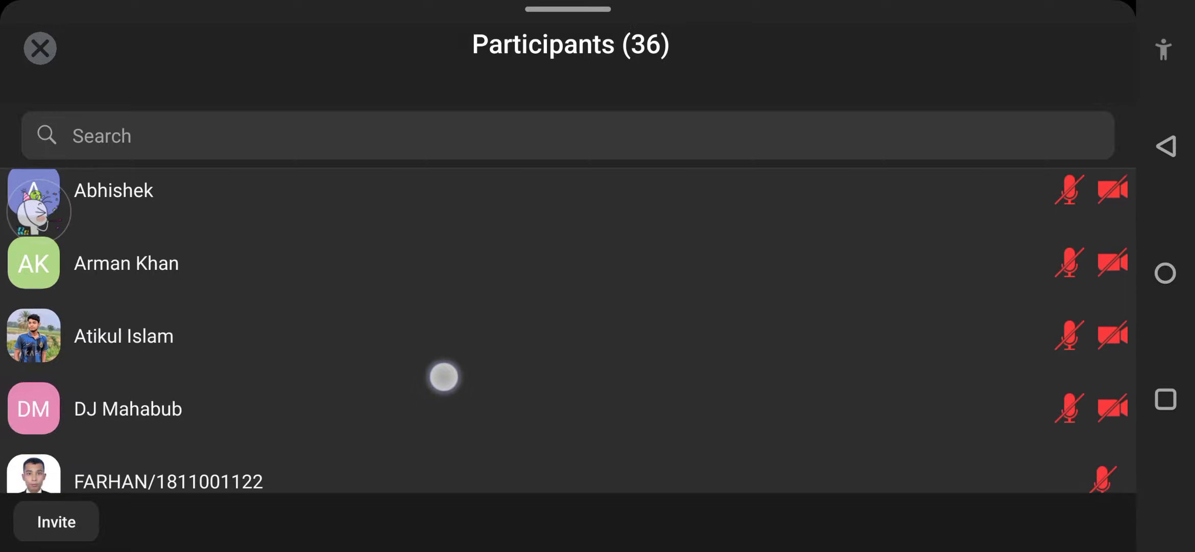
scroll(408, 387, down, 6)
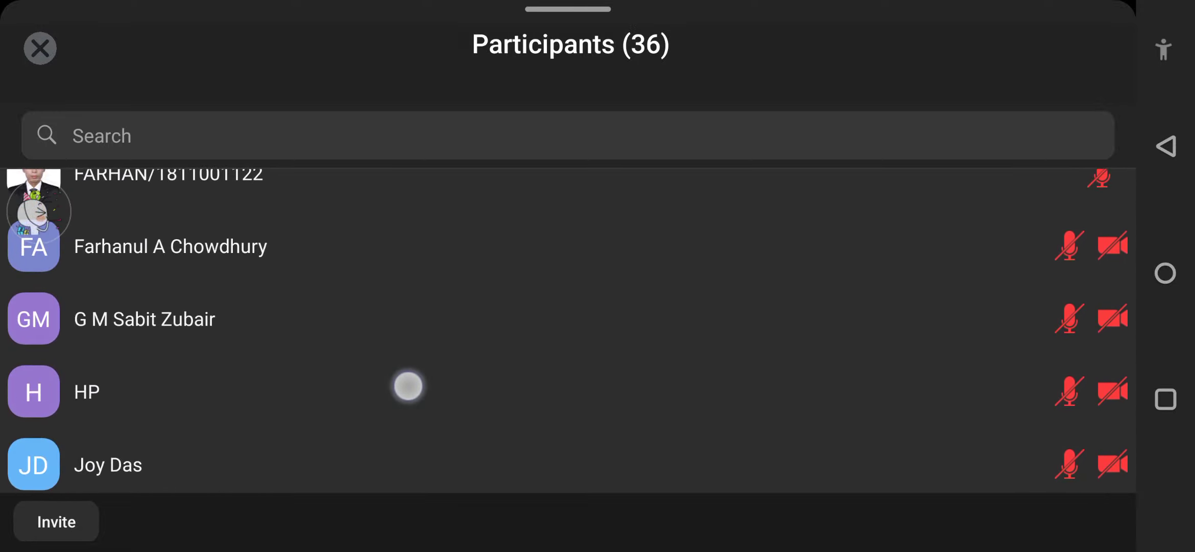
scroll(455, 284, up, 2)
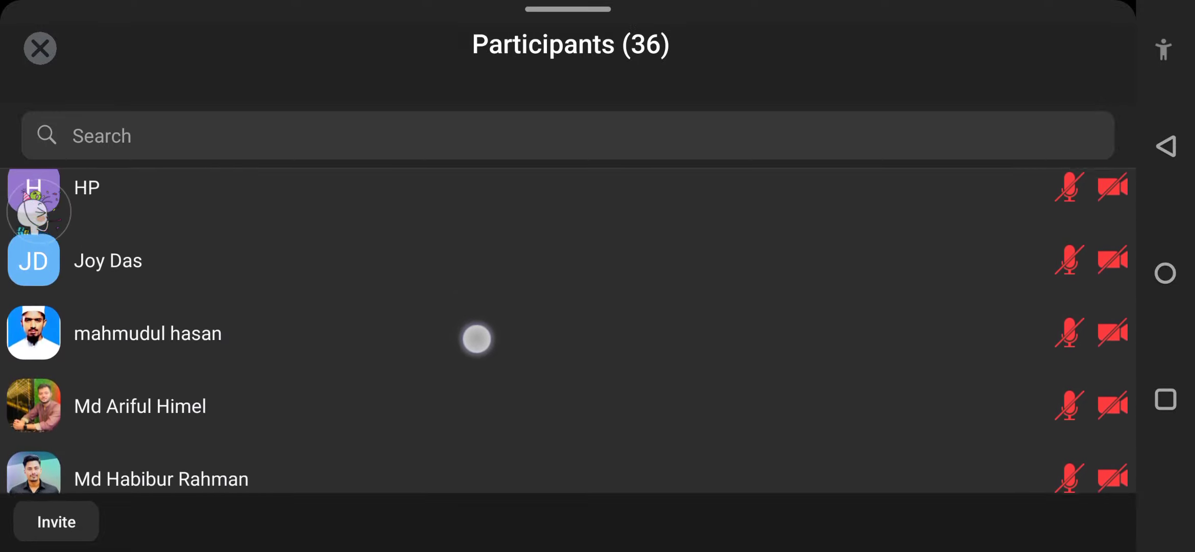
scroll(478, 331, down, 5)
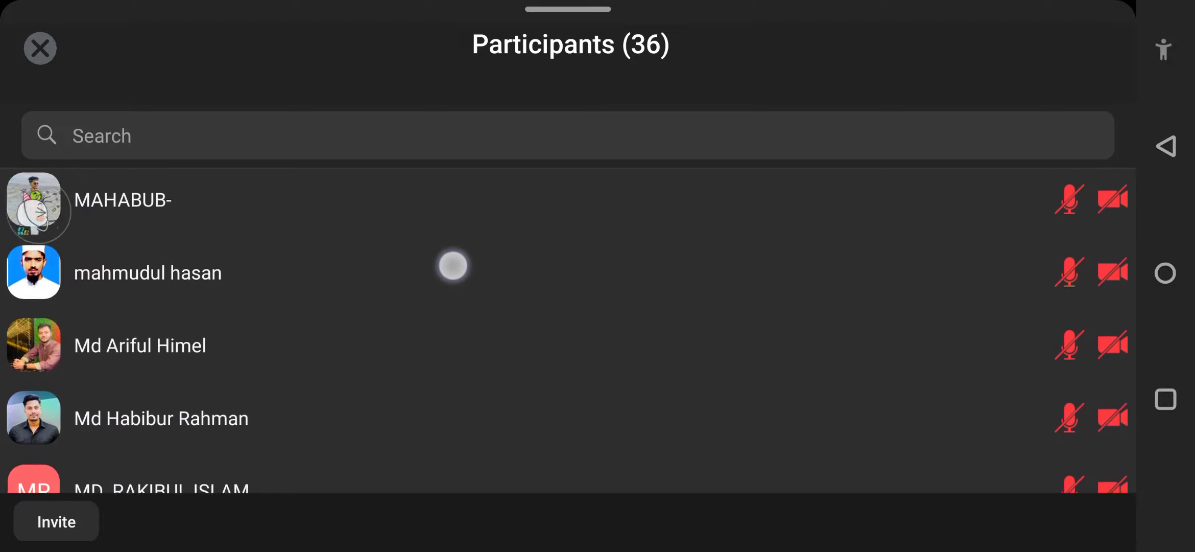
scroll(412, 323, down, 2)
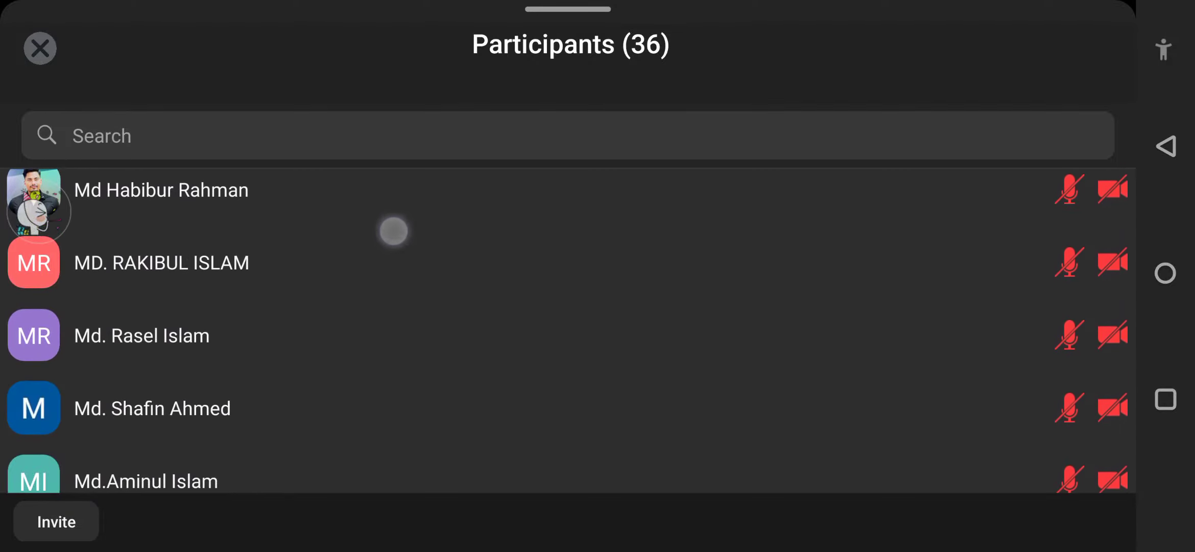
scroll(416, 368, down, 3)
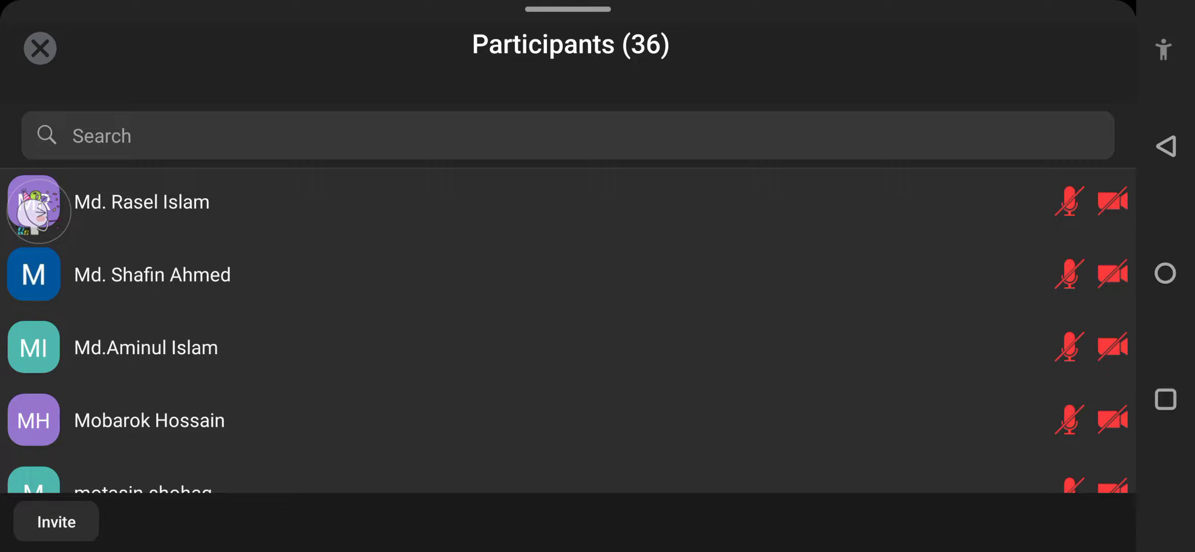
scroll(395, 344, down, 5)
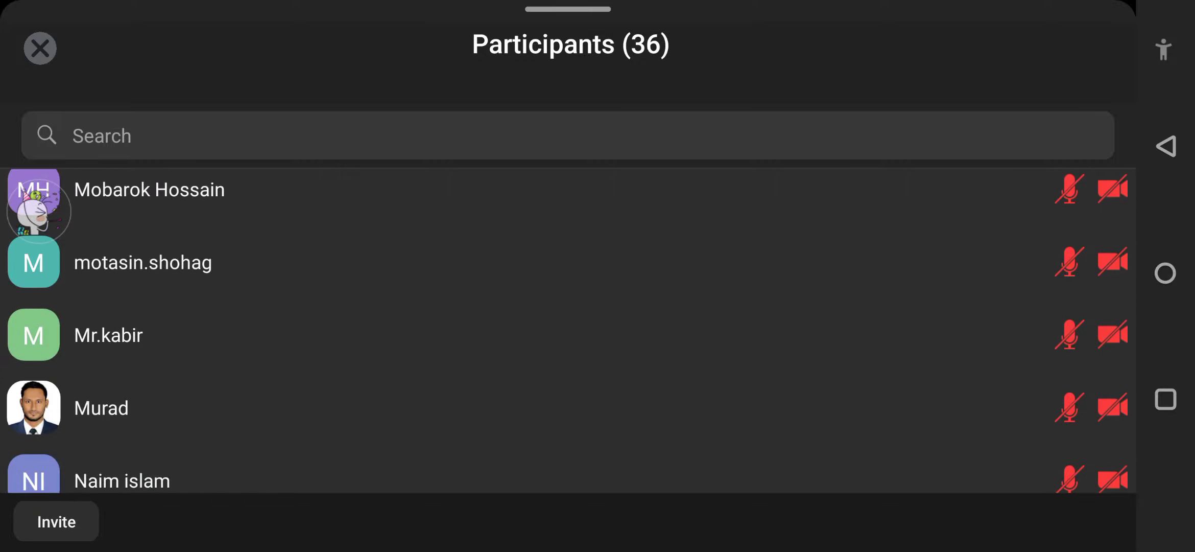
scroll(299, 358, down, 6)
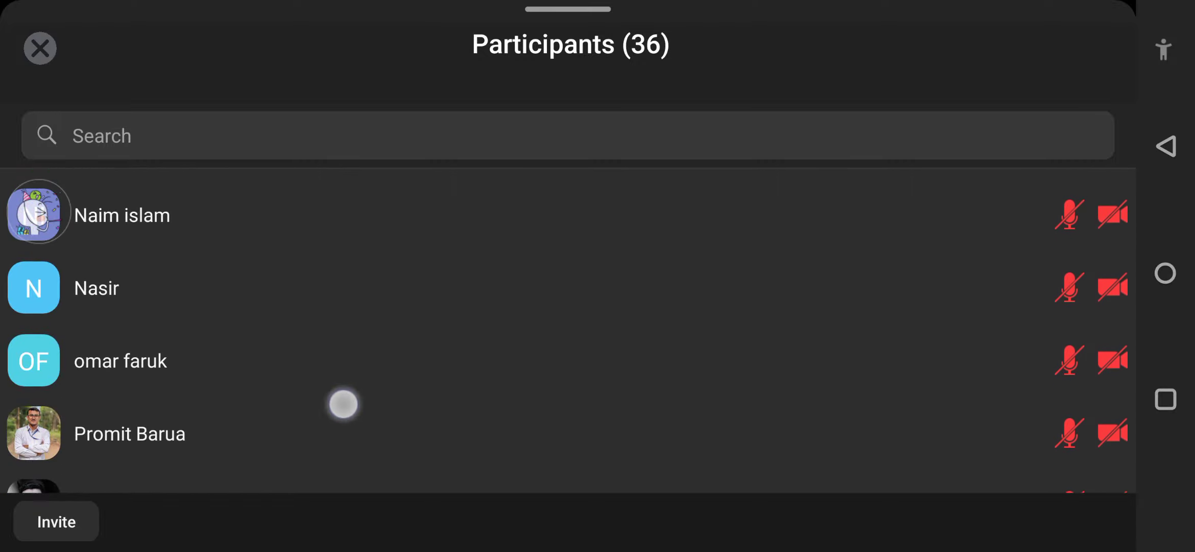
scroll(343, 403, down, 3)
scroll(400, 269, down, 5)
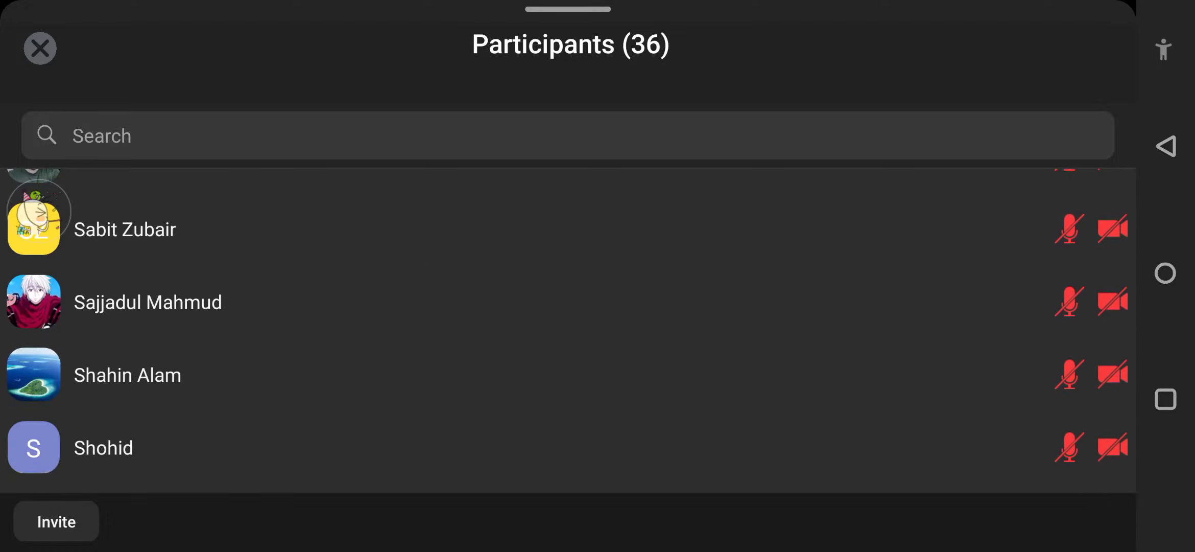
scroll(395, 194, down, 4)
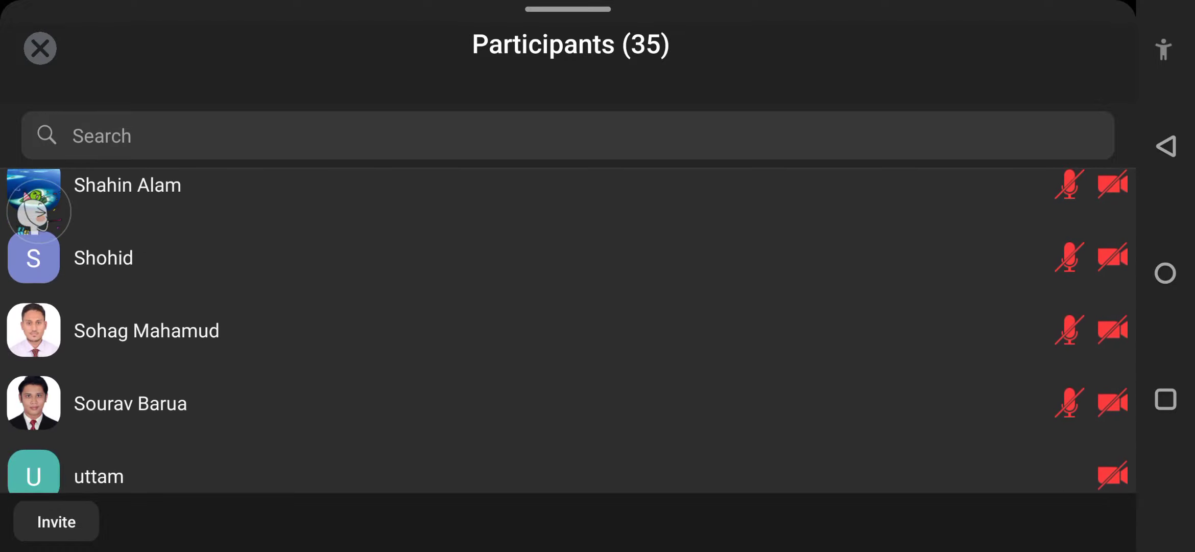
drag(407, 417, 484, 208)
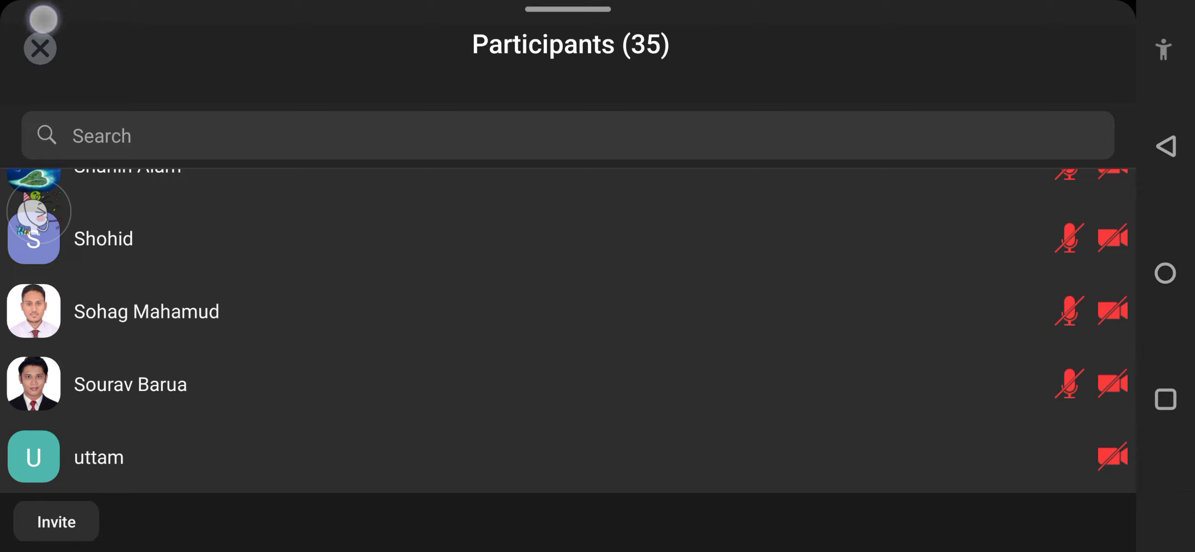
click(40, 48)
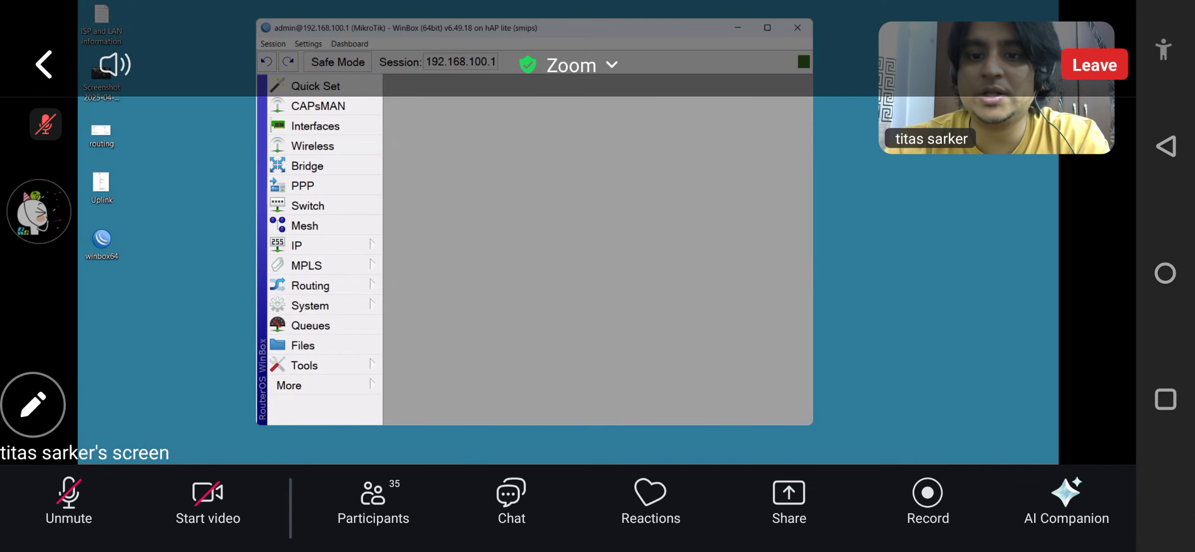
Hide the meeting toolbars and bring up the IP > Services list
click(830, 334)
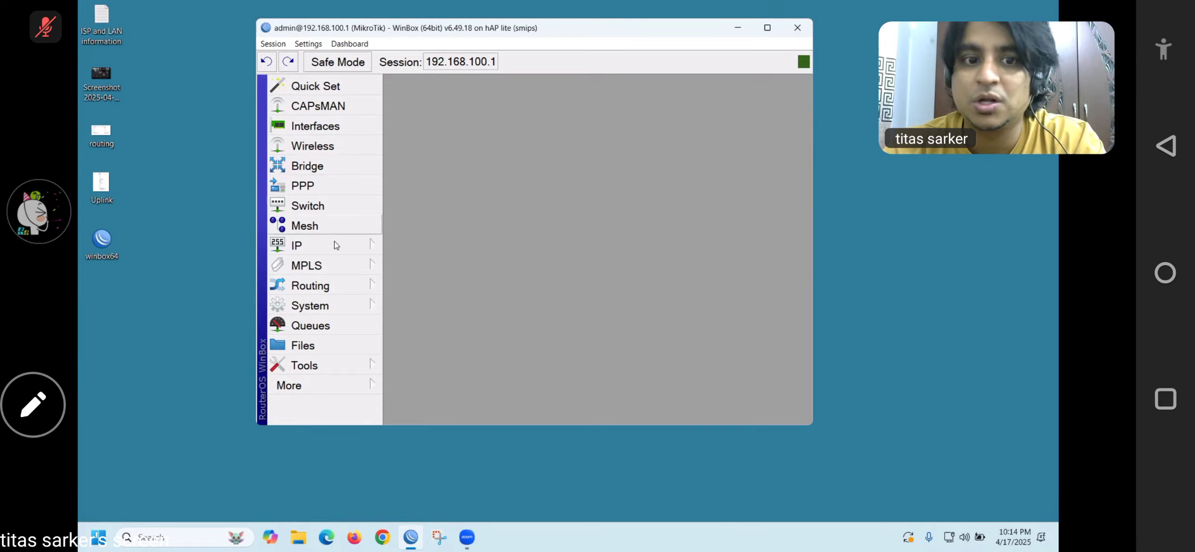
click(359, 246)
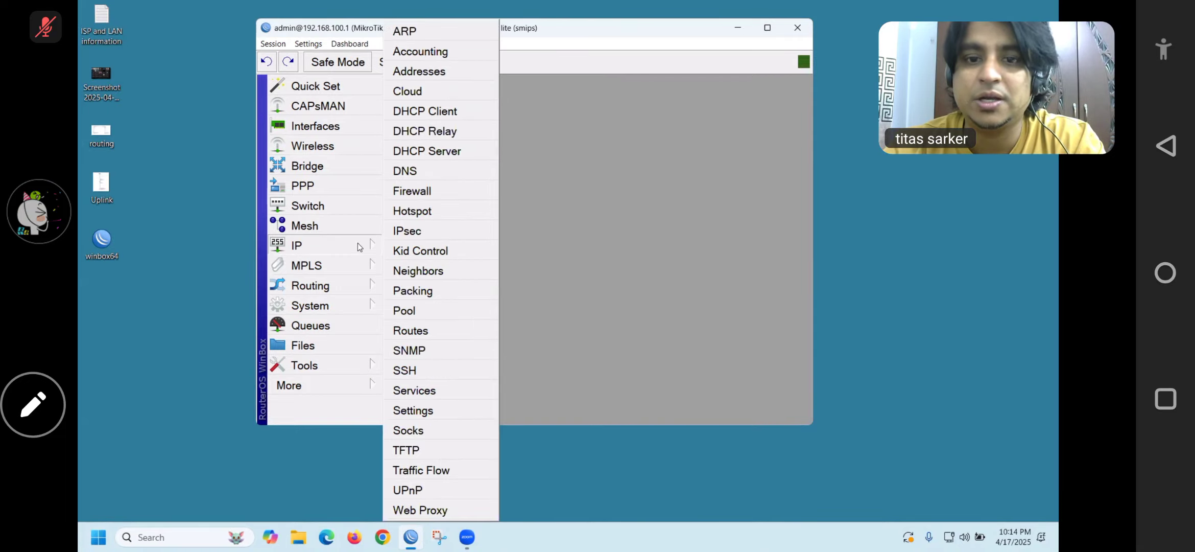
click(417, 393)
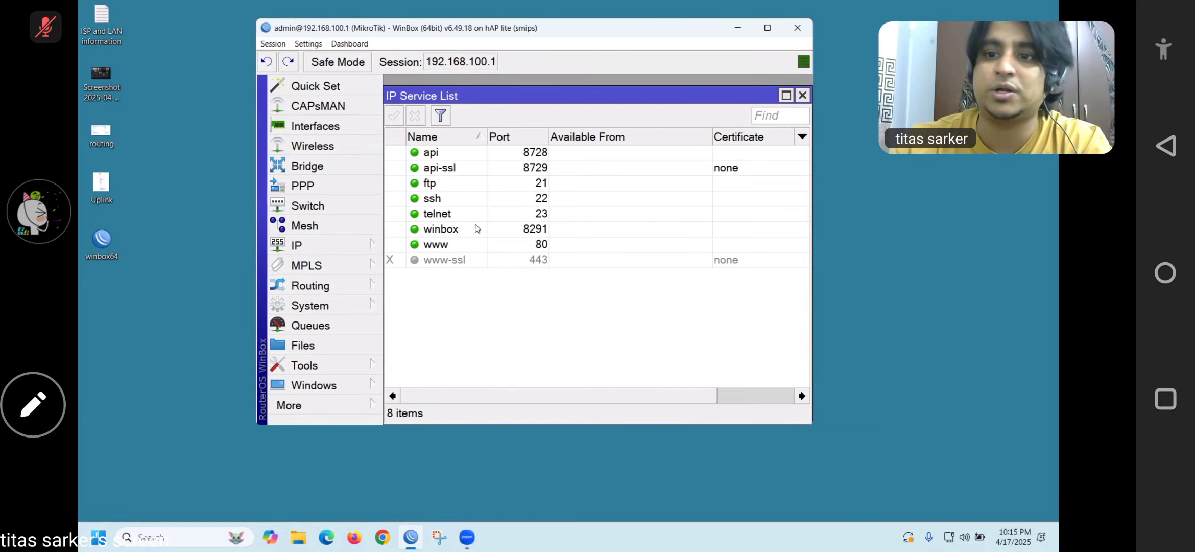
Change the winbox service port from 8291 to 8292 and save it
click(454, 230)
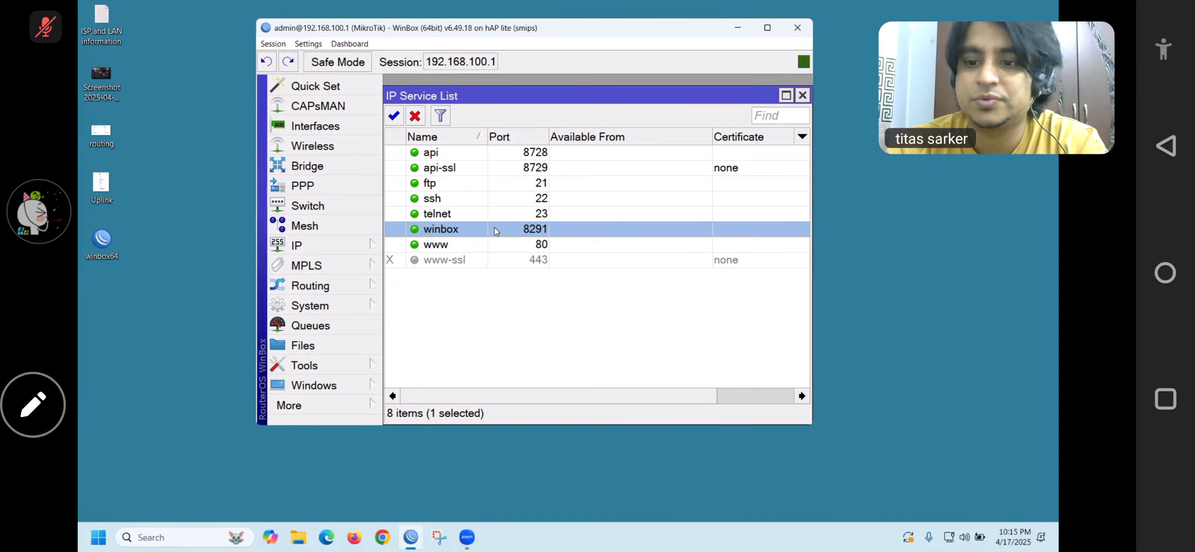
double_click(549, 230)
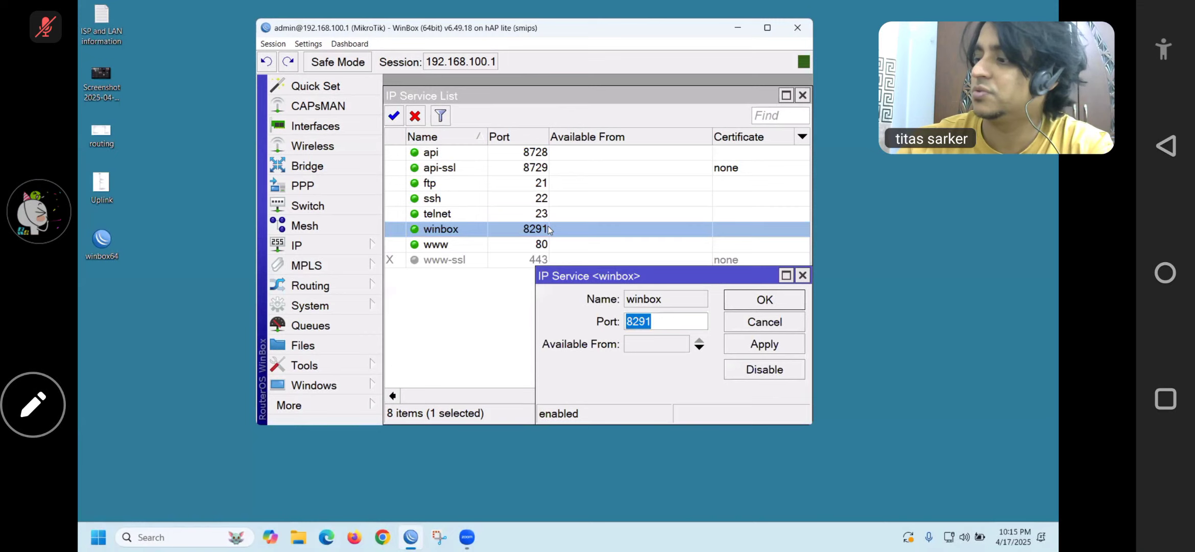
click(659, 321)
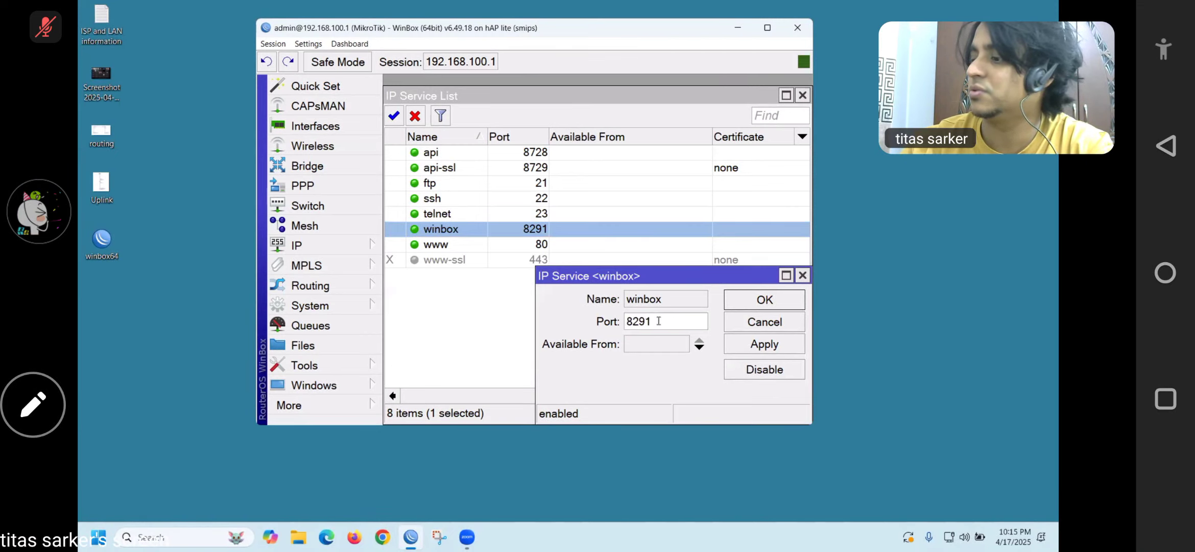
key(BackSpace)
text(2)
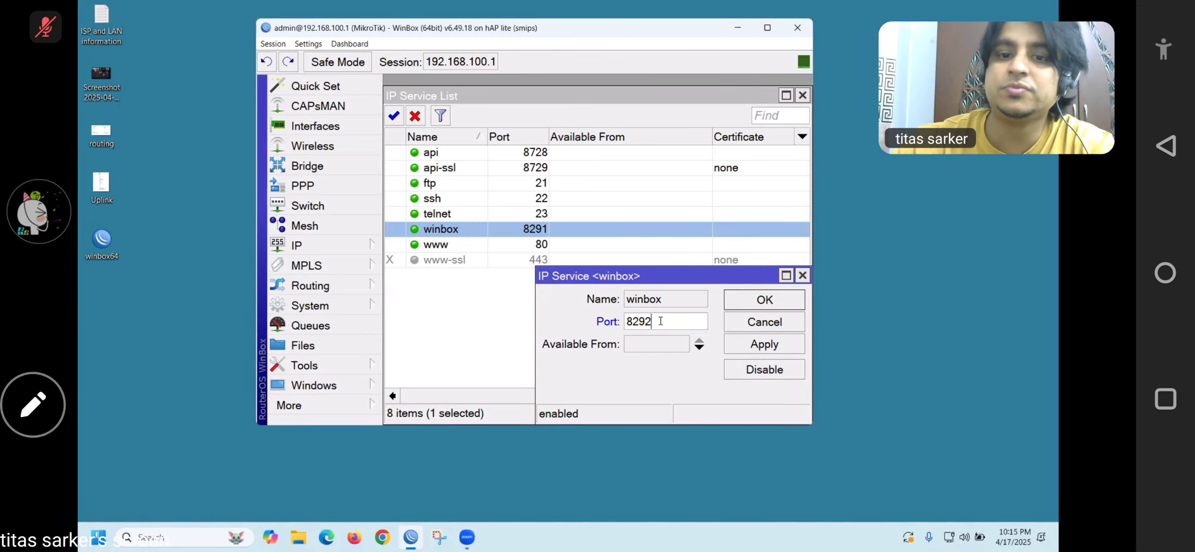
click(764, 300)
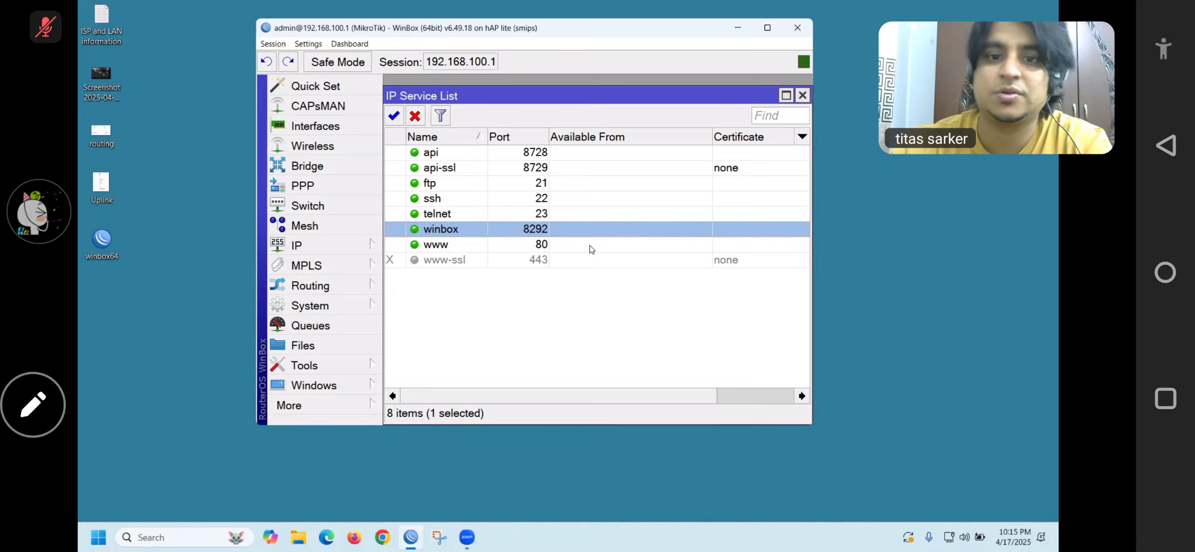
Relaunch WinBox, enter the admin password, try 192.168.100.1 on the old port, and cancel when refused
click(797, 28)
double_click(116, 241)
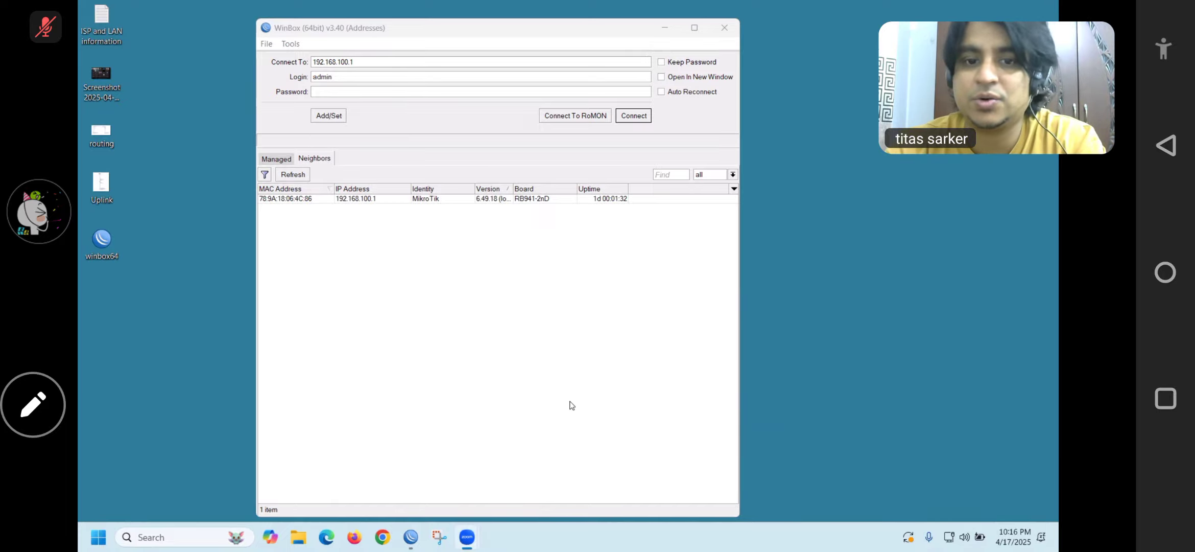
click(346, 91)
text(**)
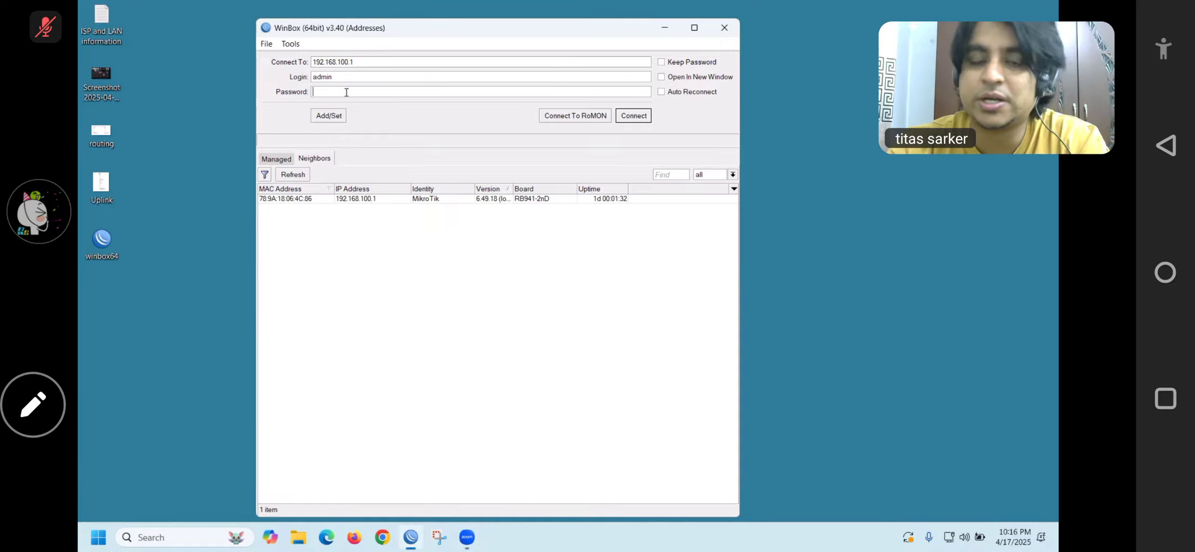
text(***)
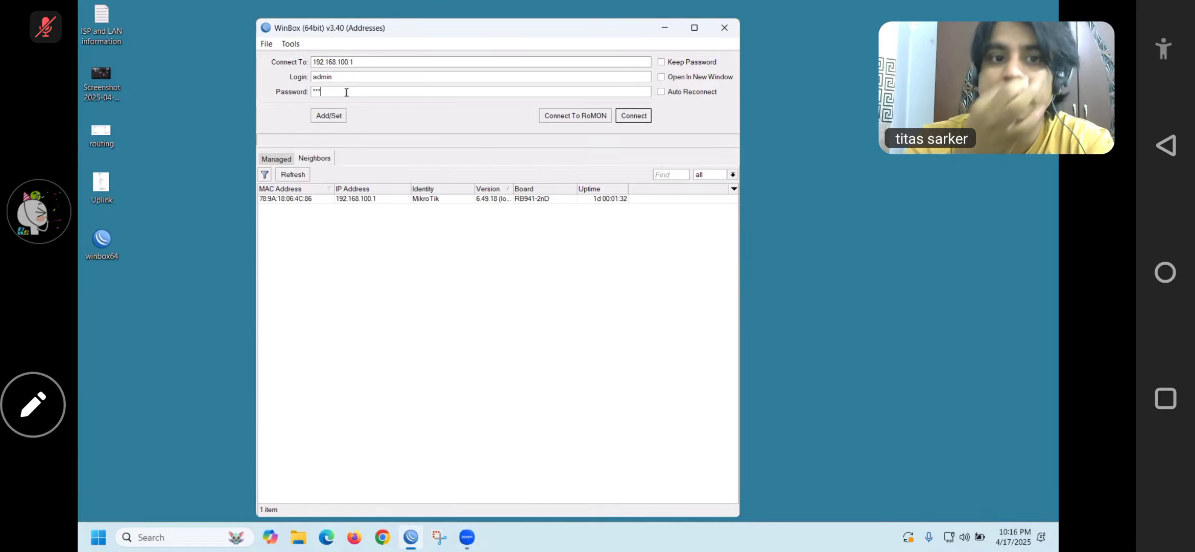
text(*)
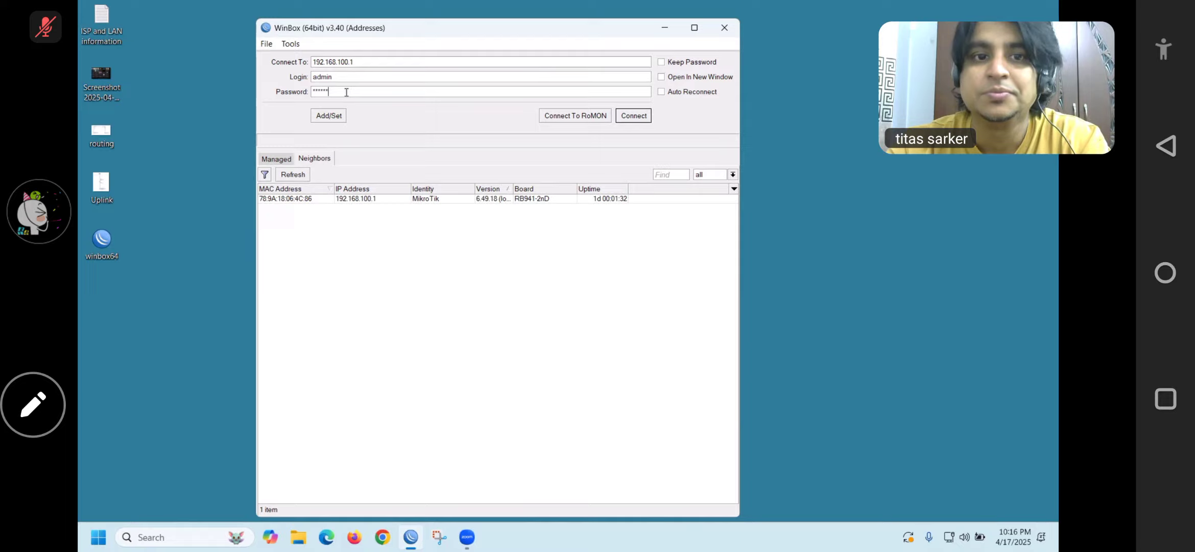
click(626, 118)
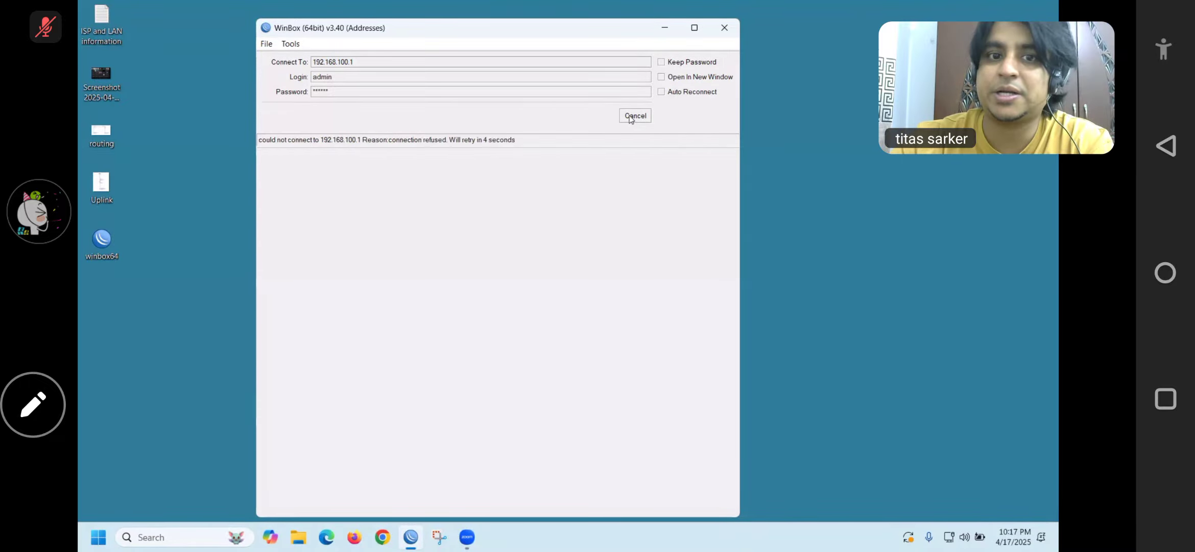
click(630, 116)
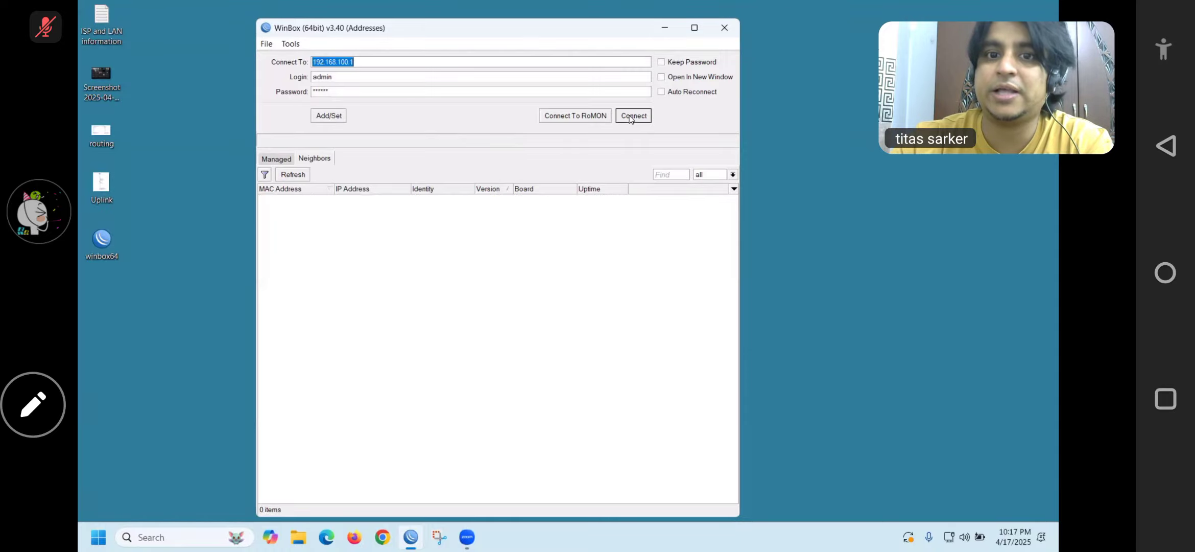
Connect to the router at 192.168.100.1:8292, then close that session
click(391, 63)
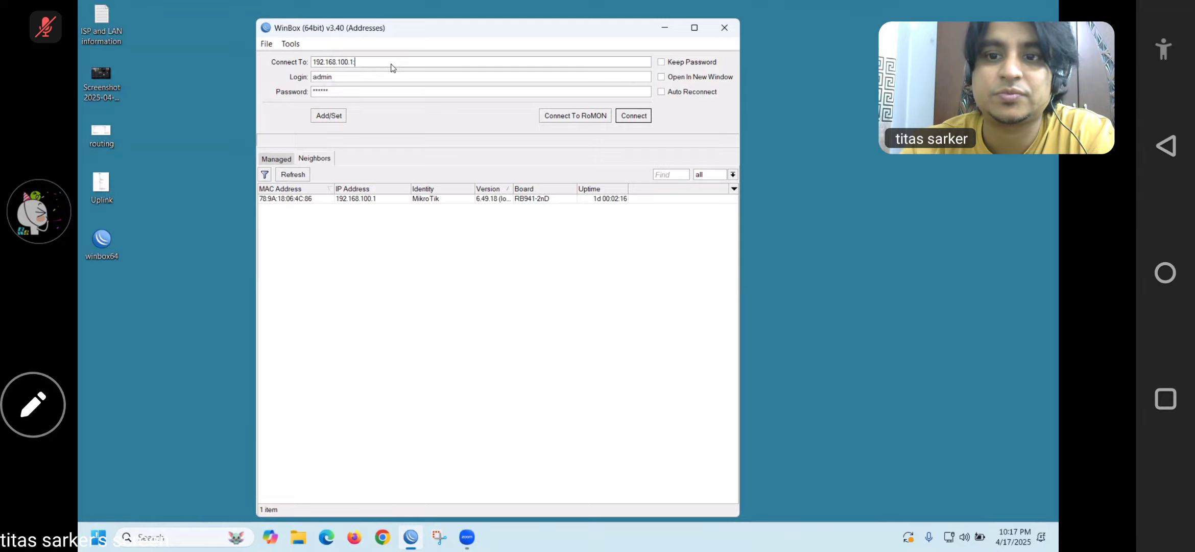
text(8292)
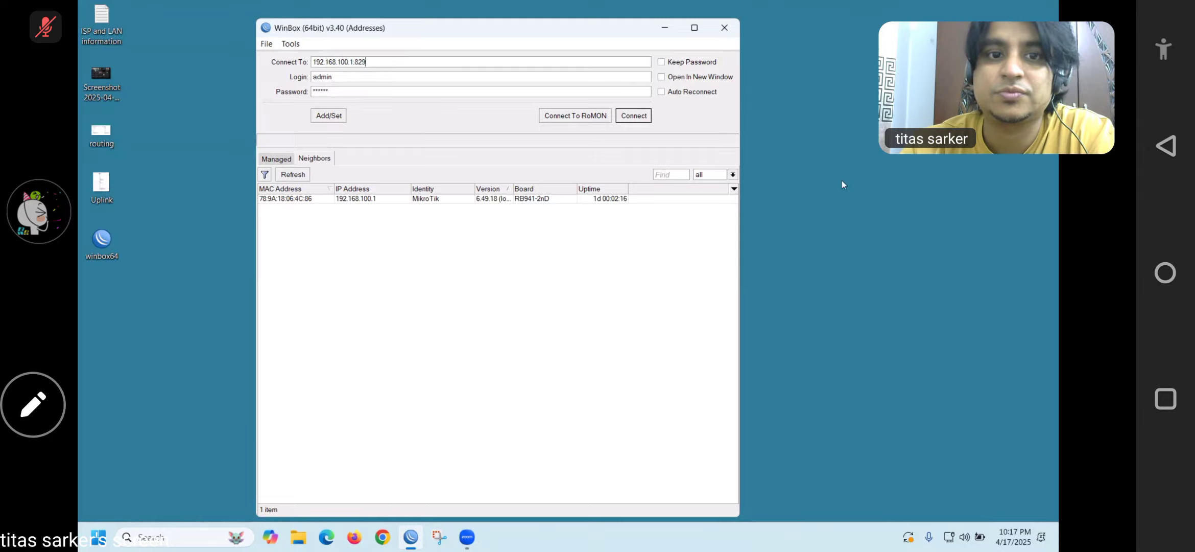
click(635, 116)
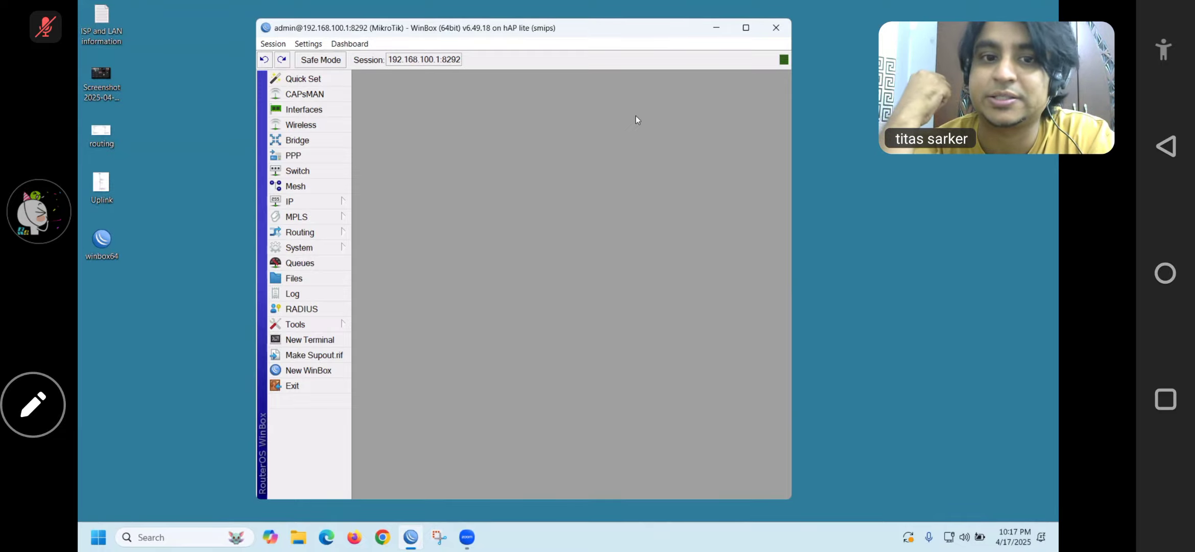
click(776, 28)
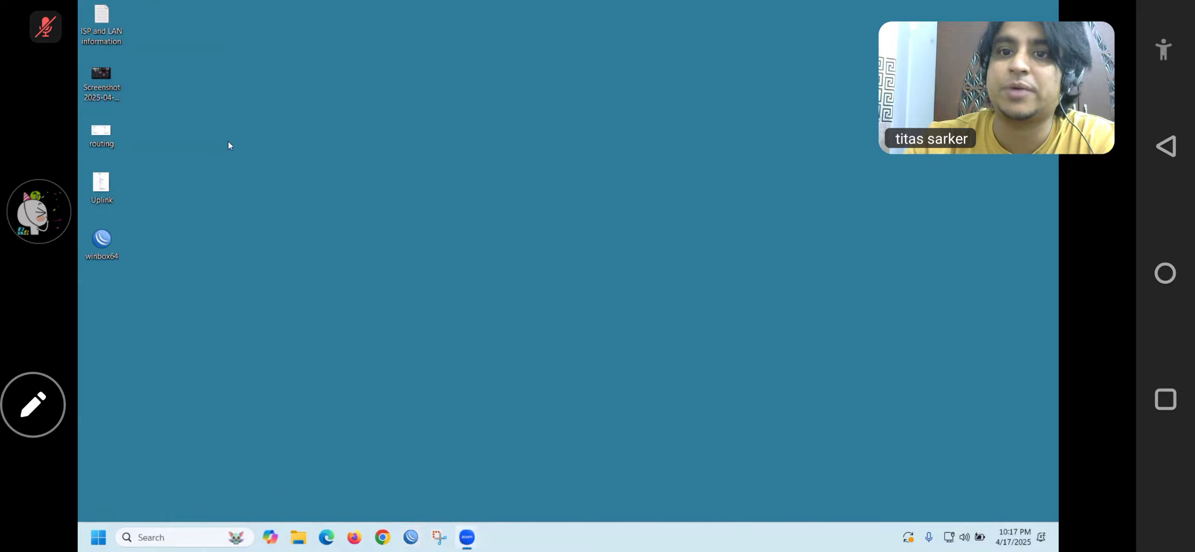
Reopen WinBox, log in as admin via the router's MAC address, and dismiss the Queue List
double_click(94, 244)
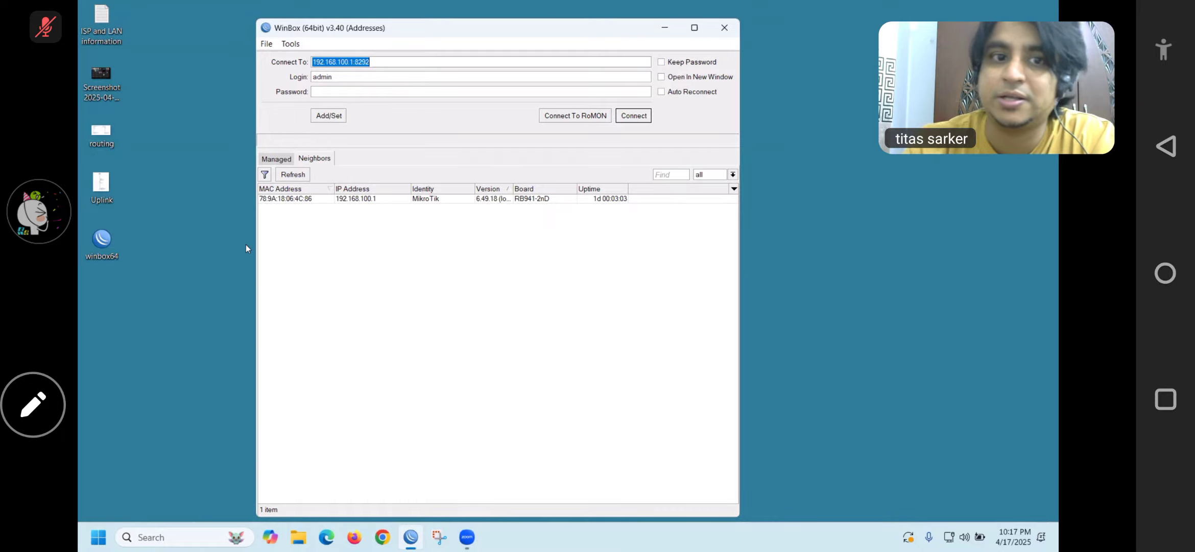
click(305, 199)
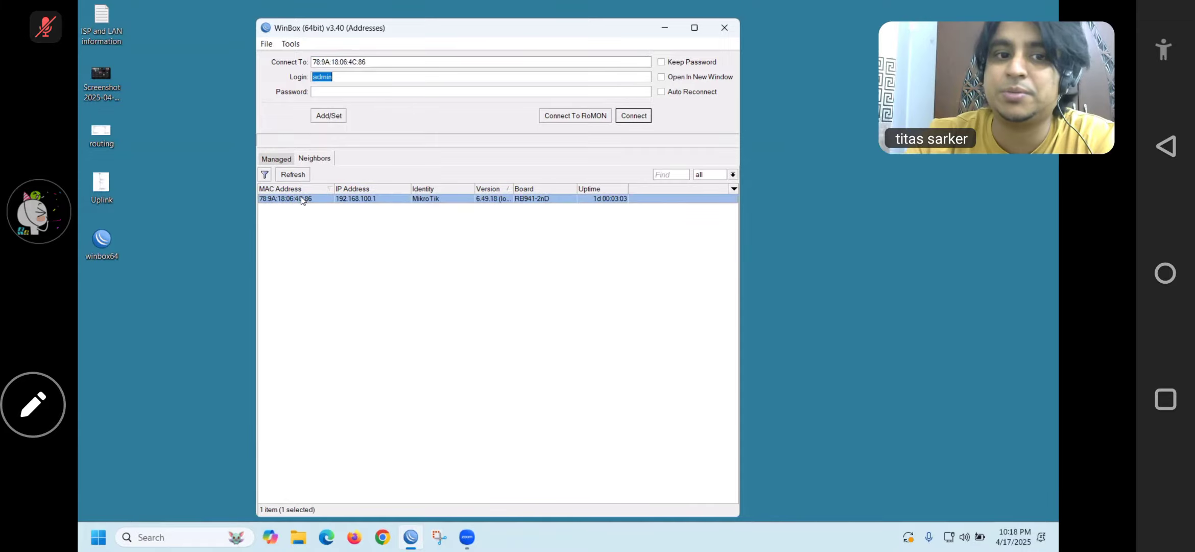
click(335, 94)
text(**)
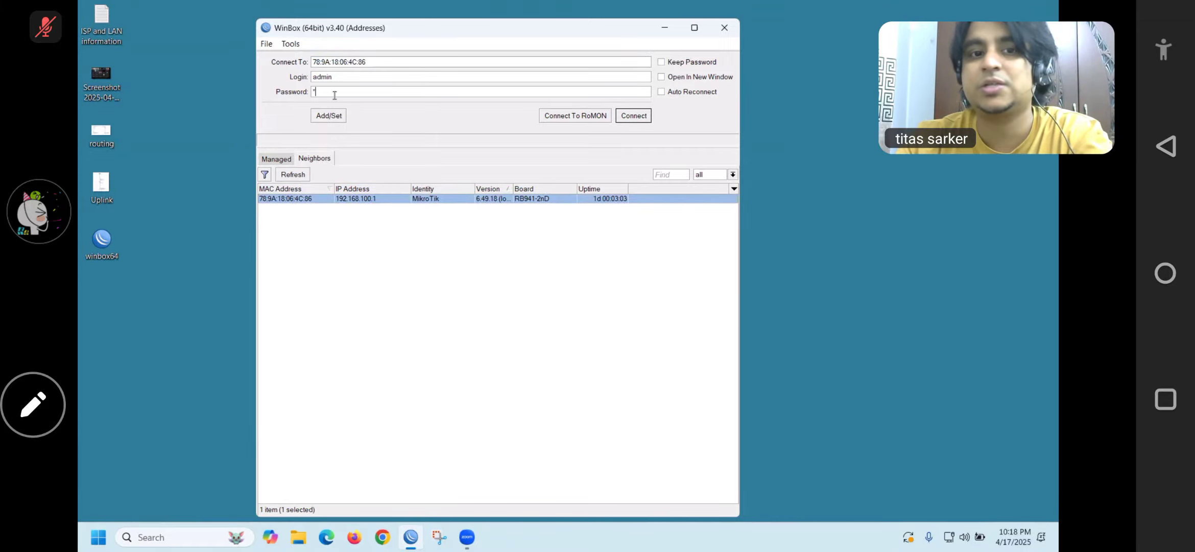
text(****)
click(632, 117)
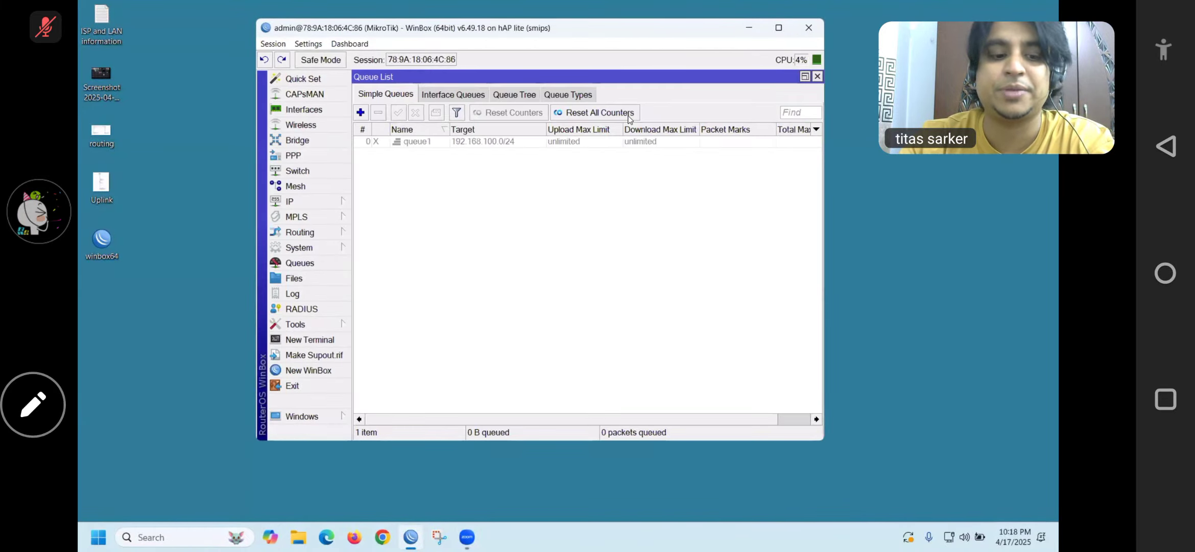
key(Escape)
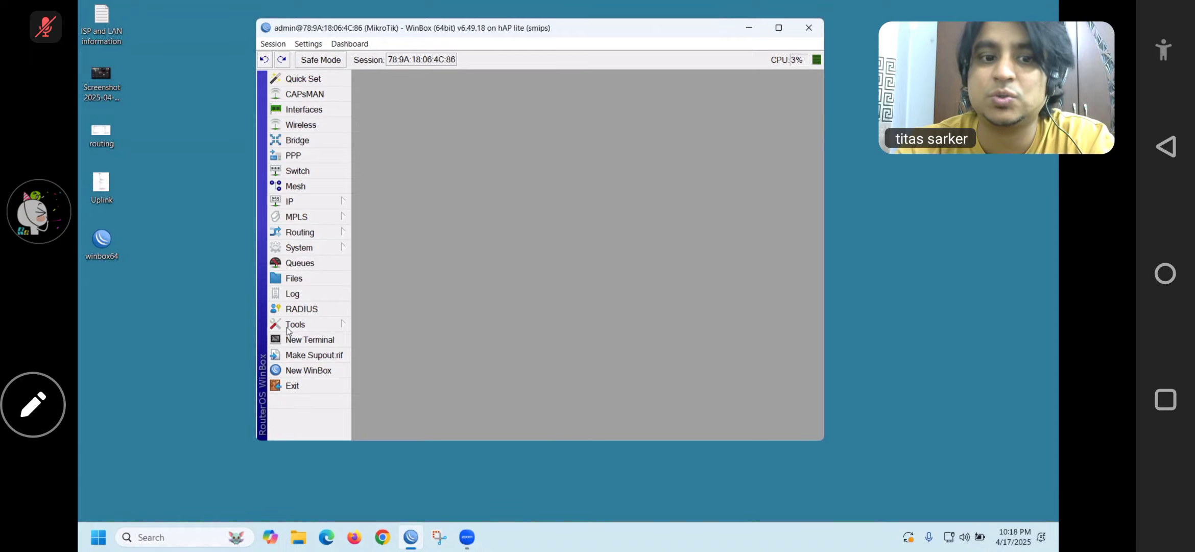
Change the MAC WinBox Server allowed interface list from all to none, apply it, and close the session
click(313, 324)
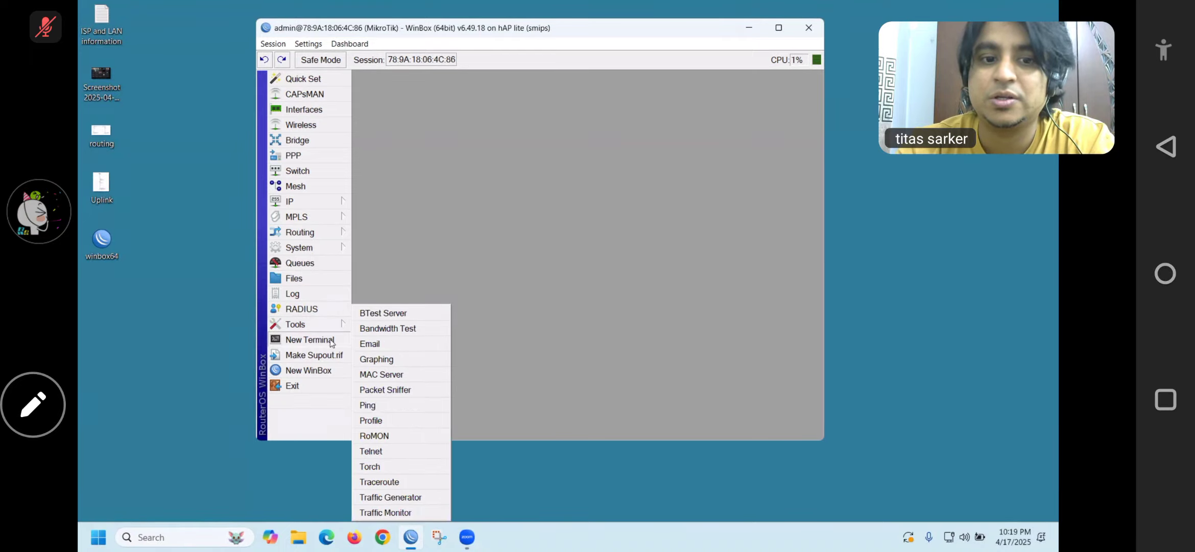
mouse_move(320, 327)
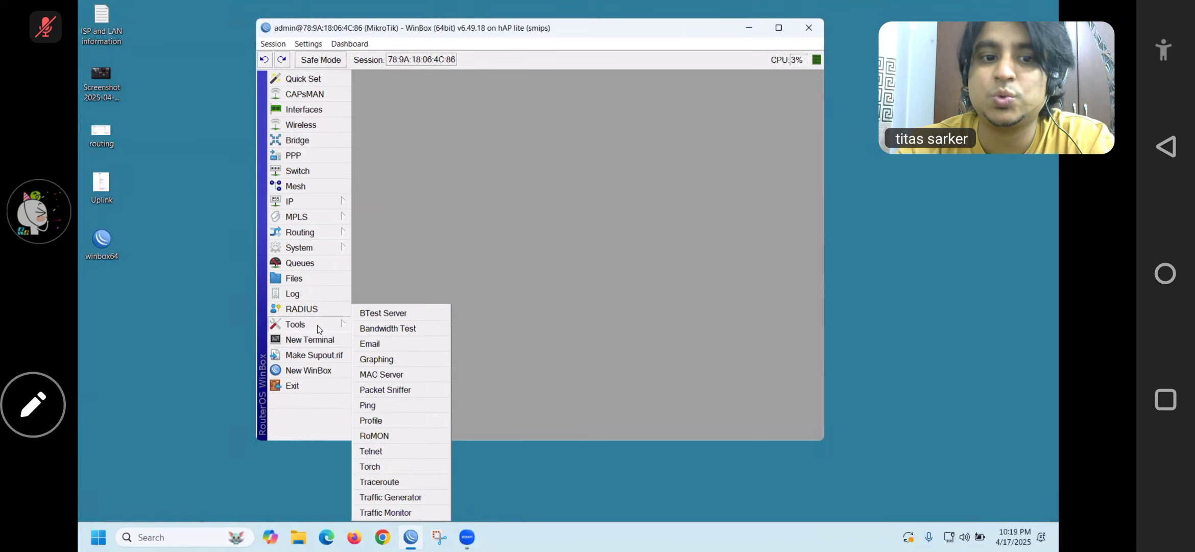
click(386, 374)
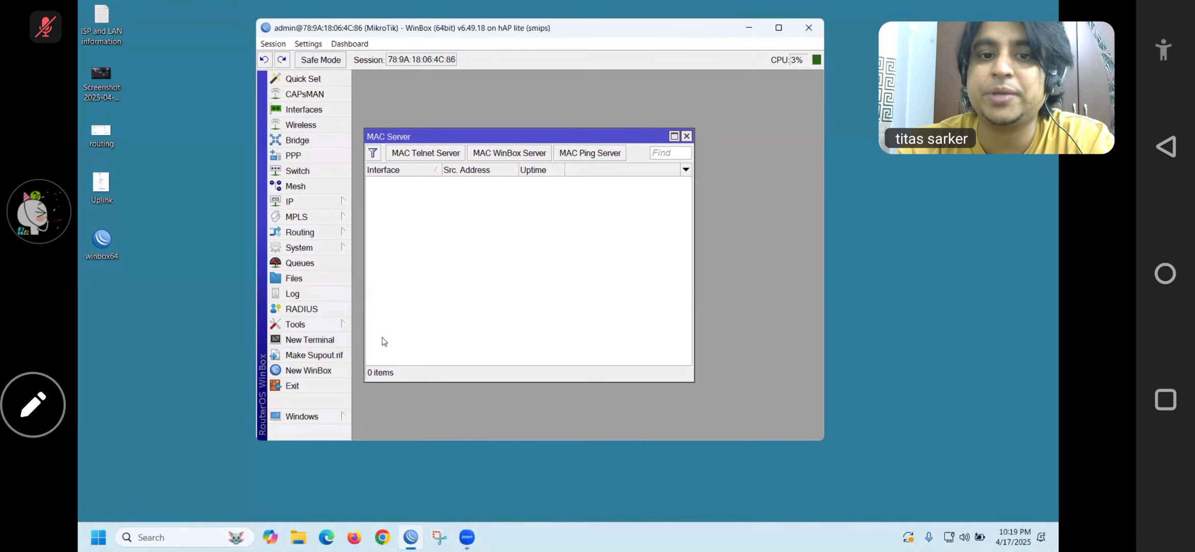
click(508, 153)
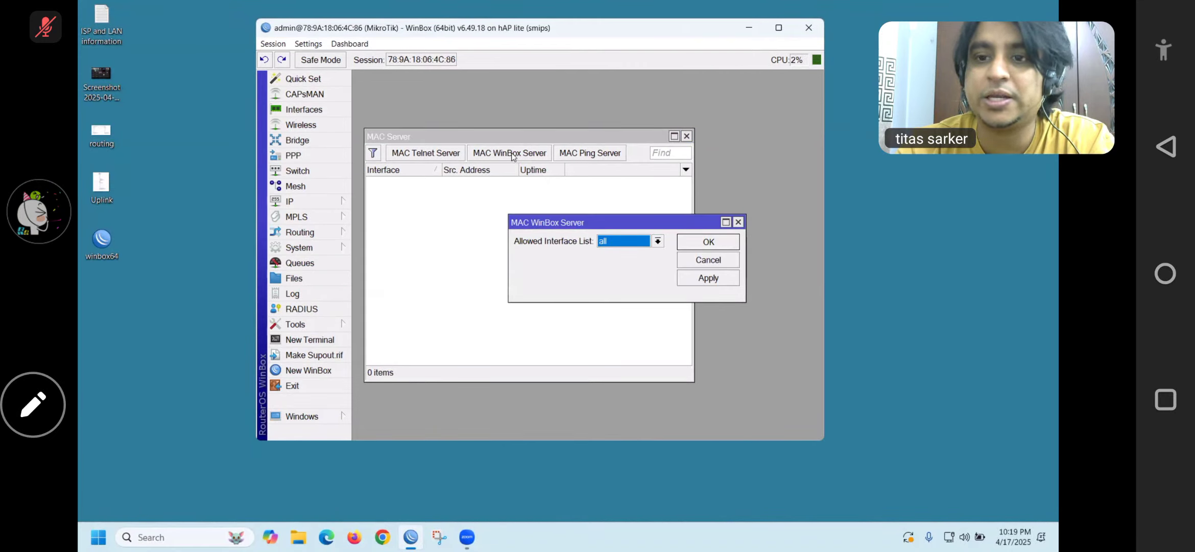
click(657, 241)
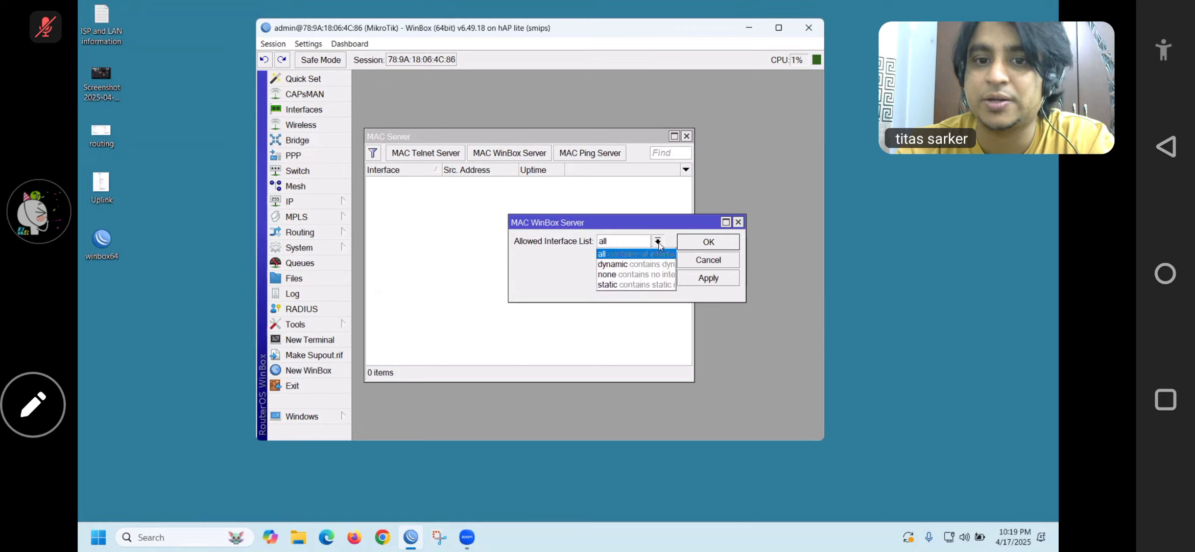
click(625, 275)
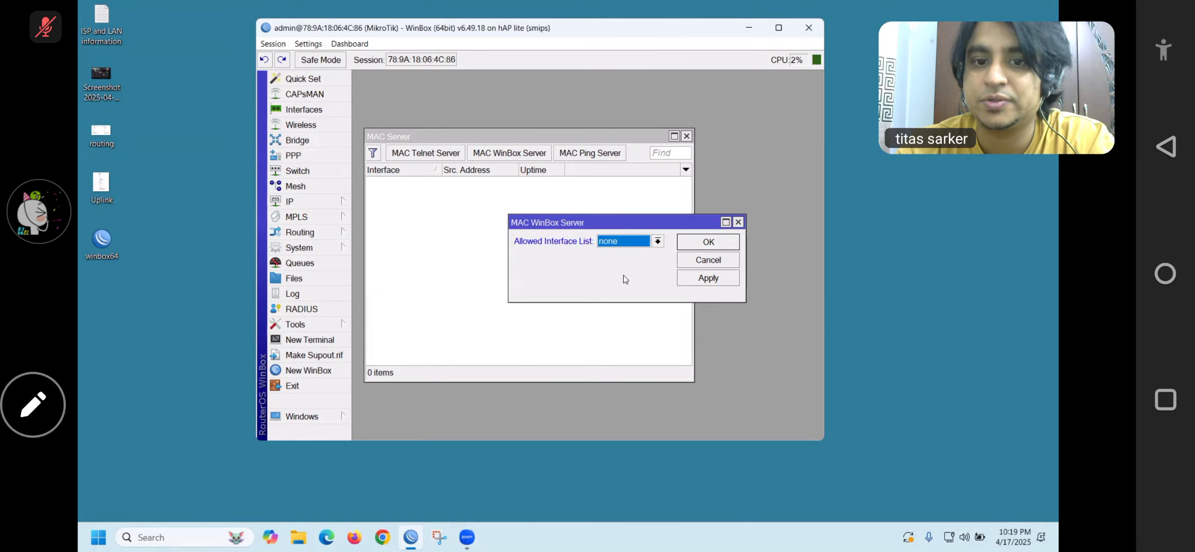
click(694, 276)
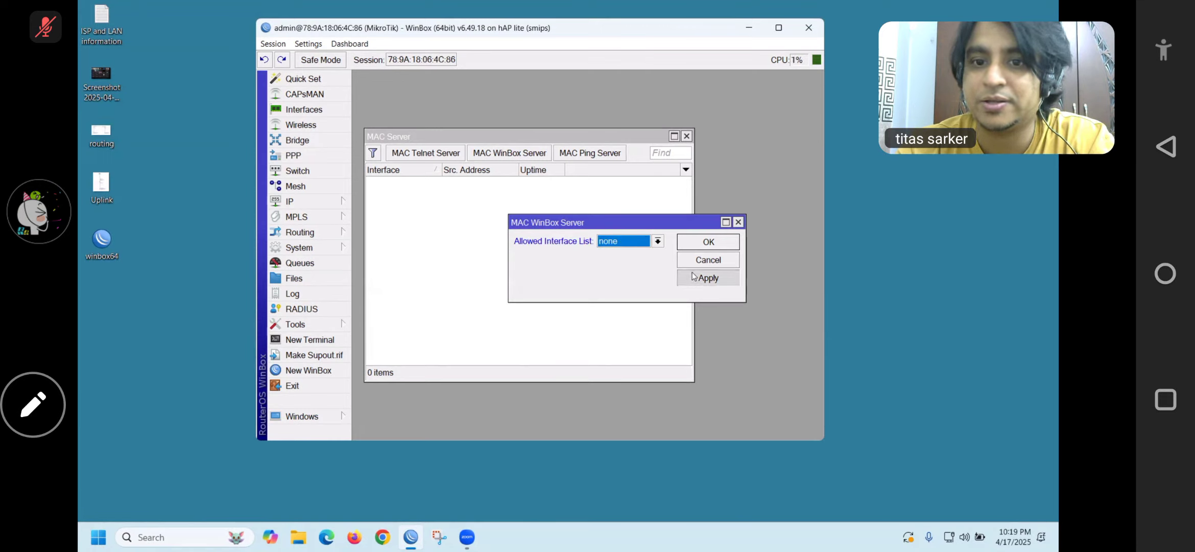
click(703, 243)
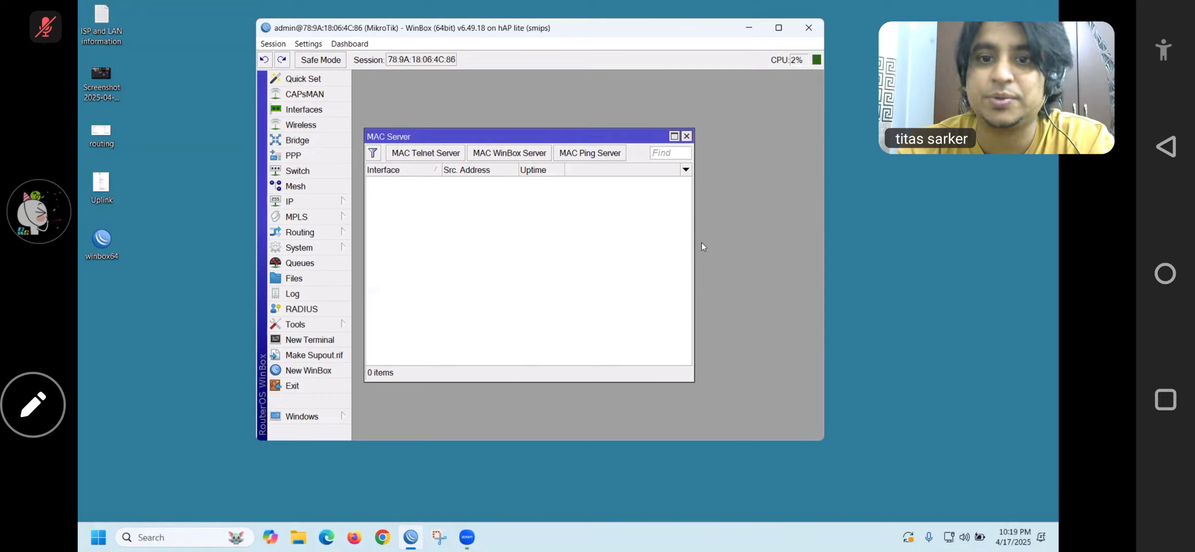
click(687, 137)
click(812, 27)
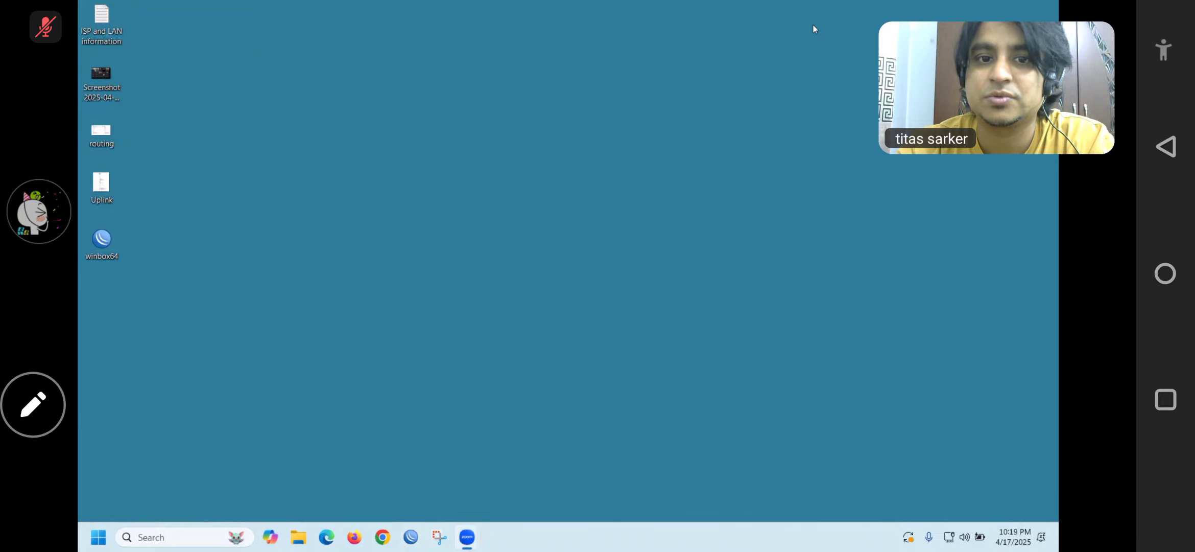
Relaunch WinBox, enter the password, try connecting by MAC address, and cancel when it cannot connect
double_click(97, 245)
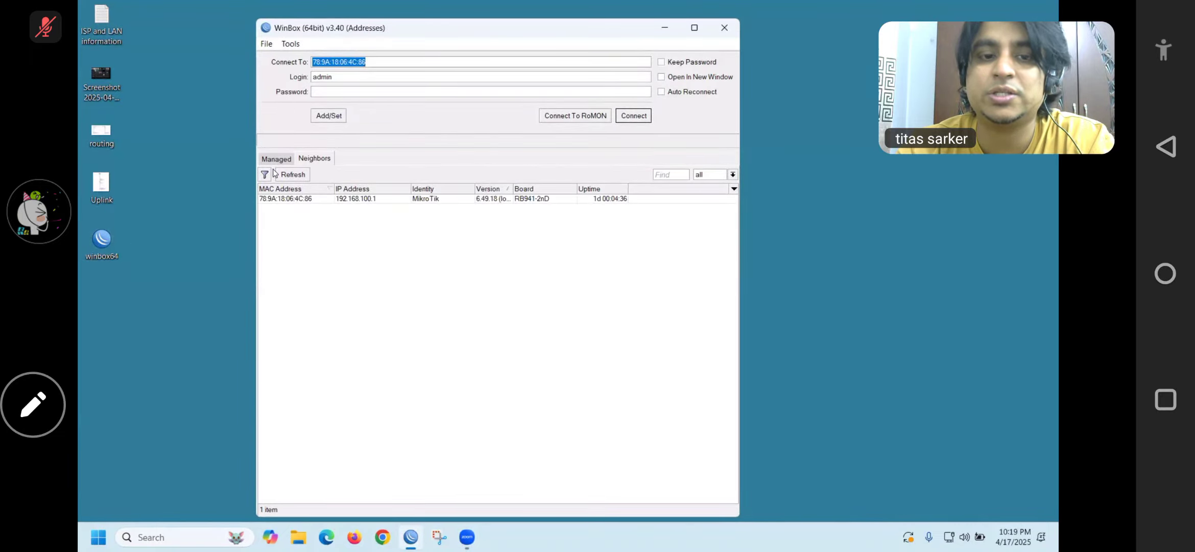
click(324, 92)
text(******)
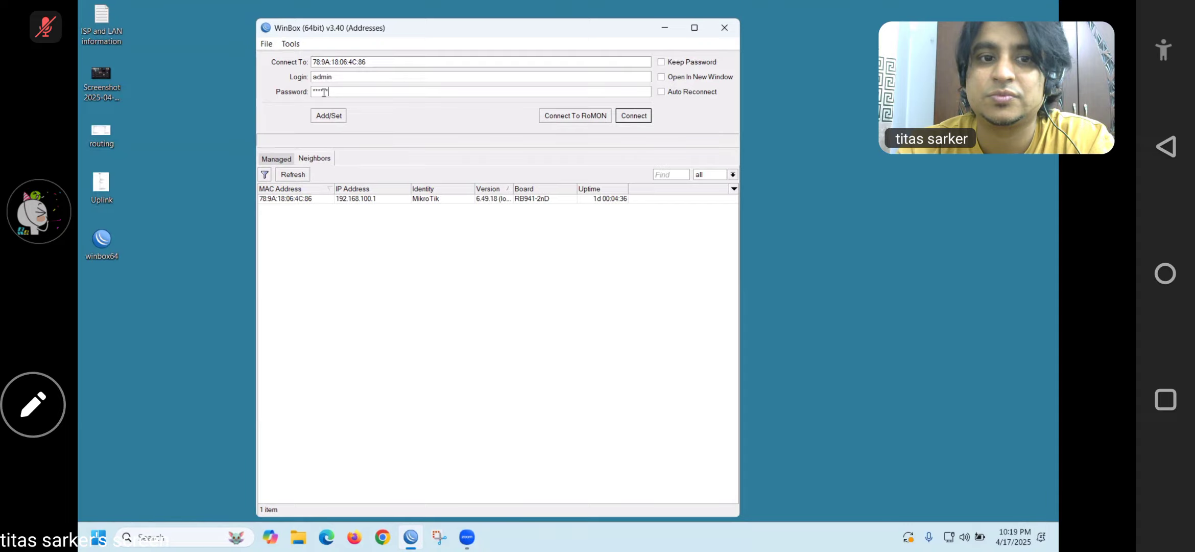
click(633, 115)
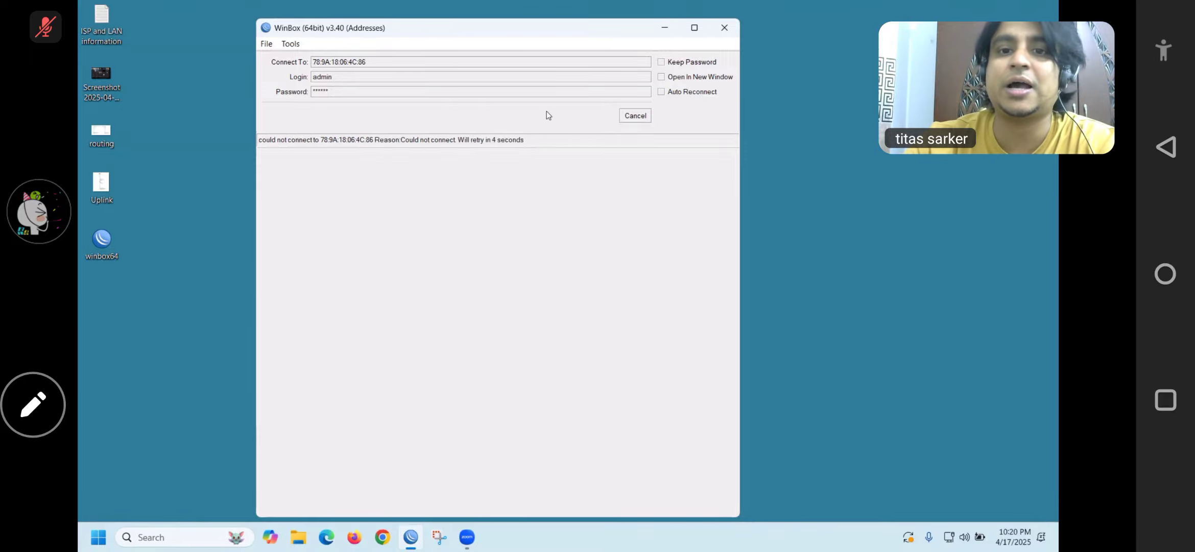
click(635, 117)
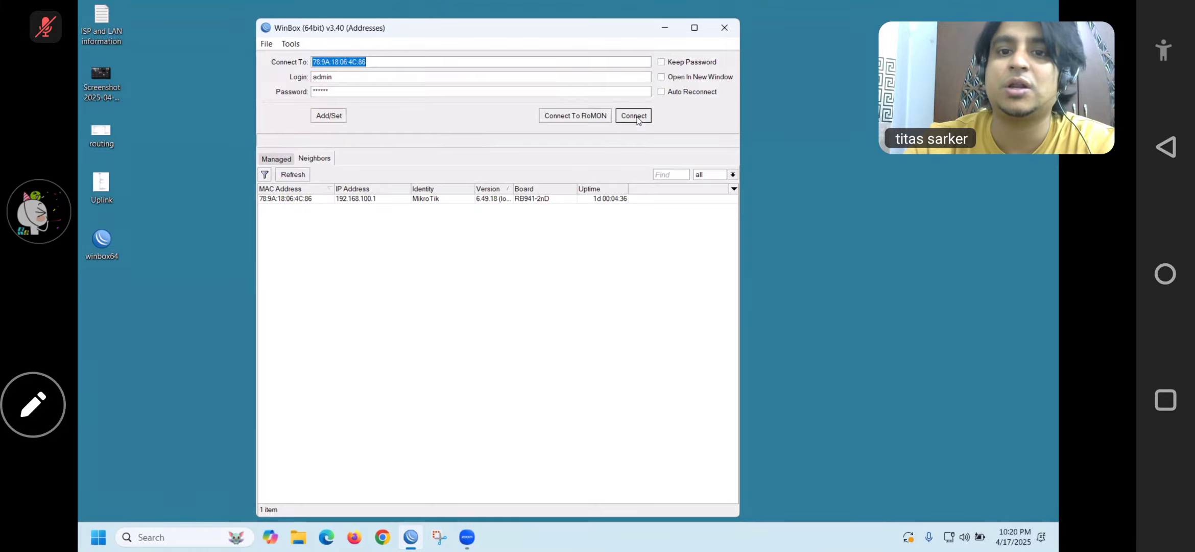
Connect to the router at 192.168.100.1:8292 rather than by its MAC address
click(366, 203)
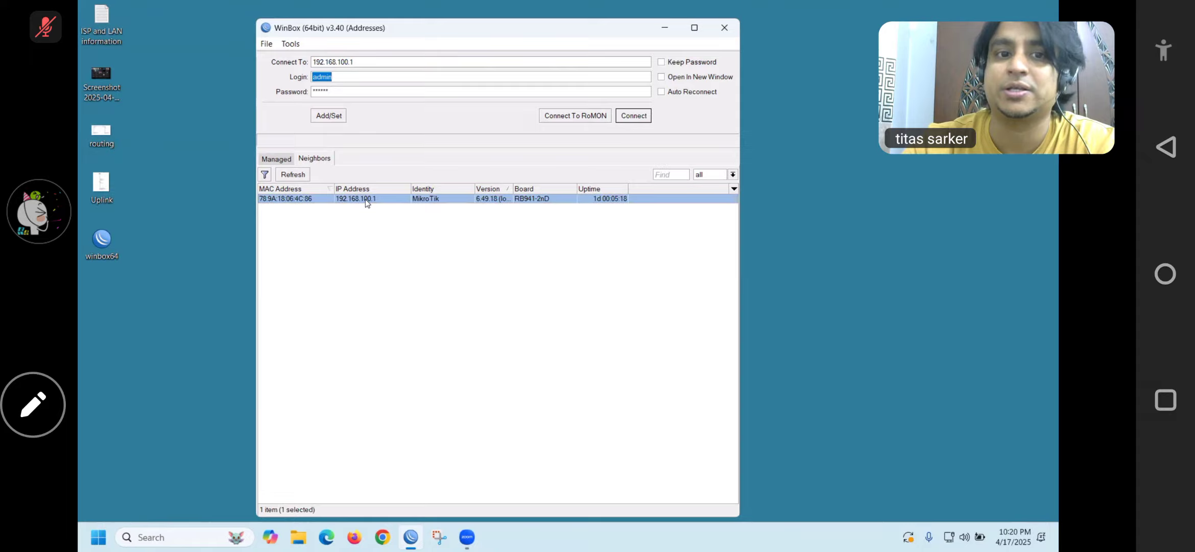
click(379, 61)
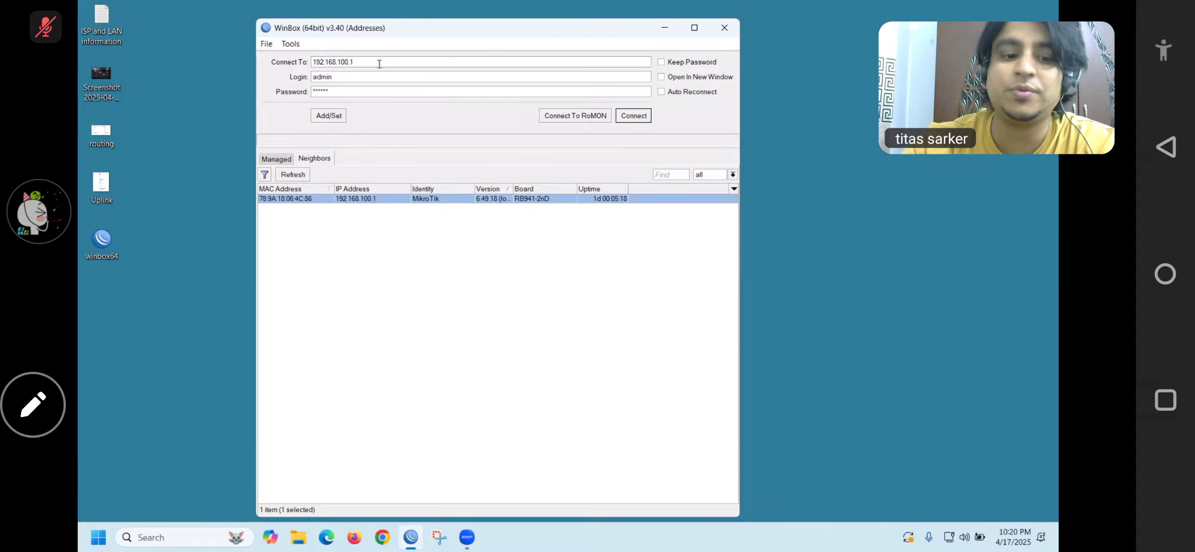
text(:8292)
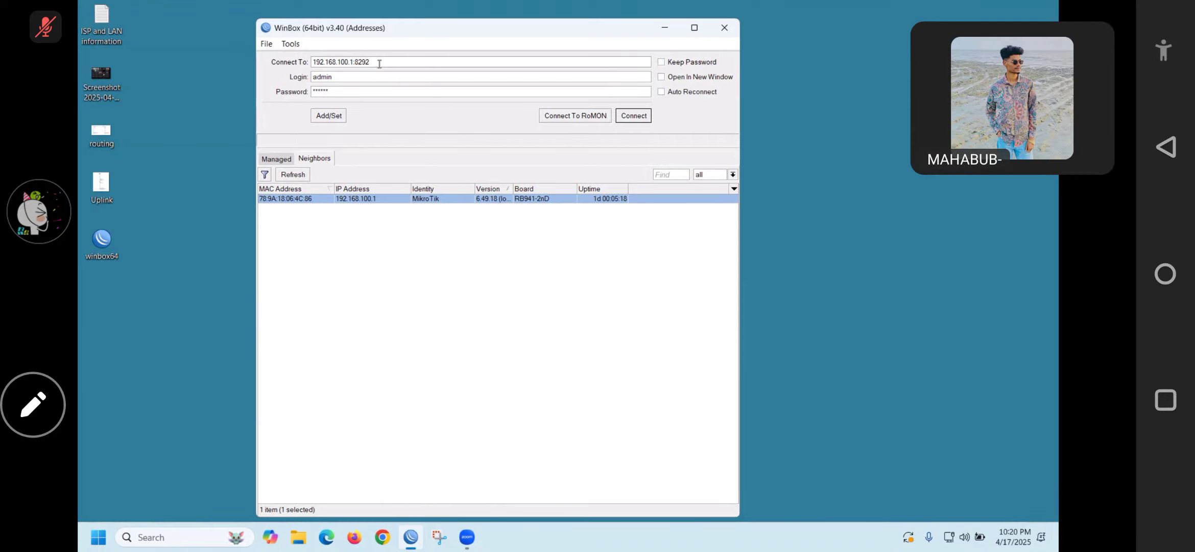
key(Return)
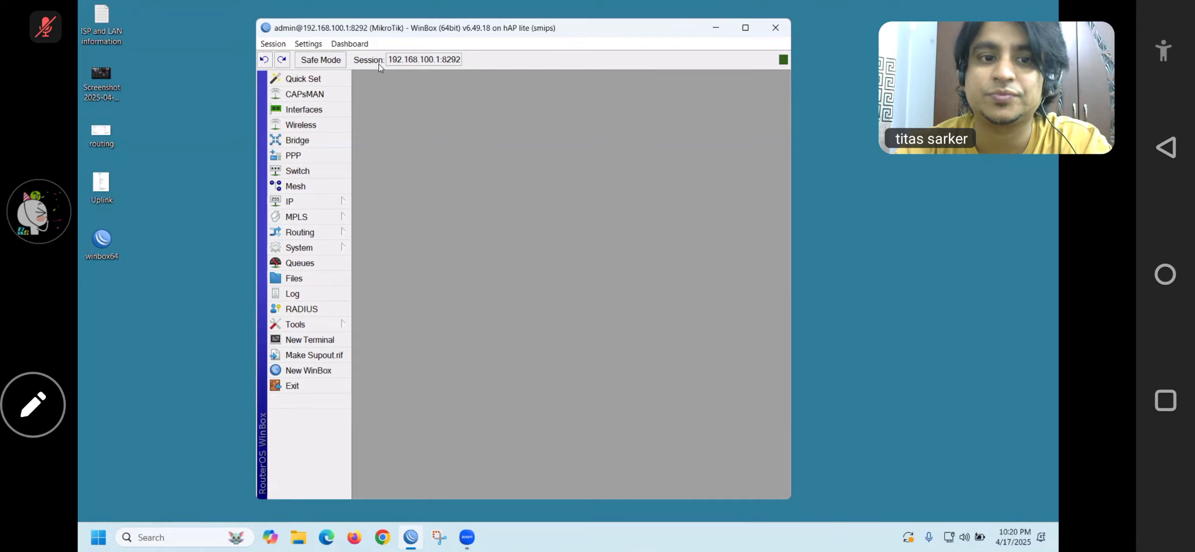
Set the neighbour Discovery Settings interface to none and apply it
click(295, 203)
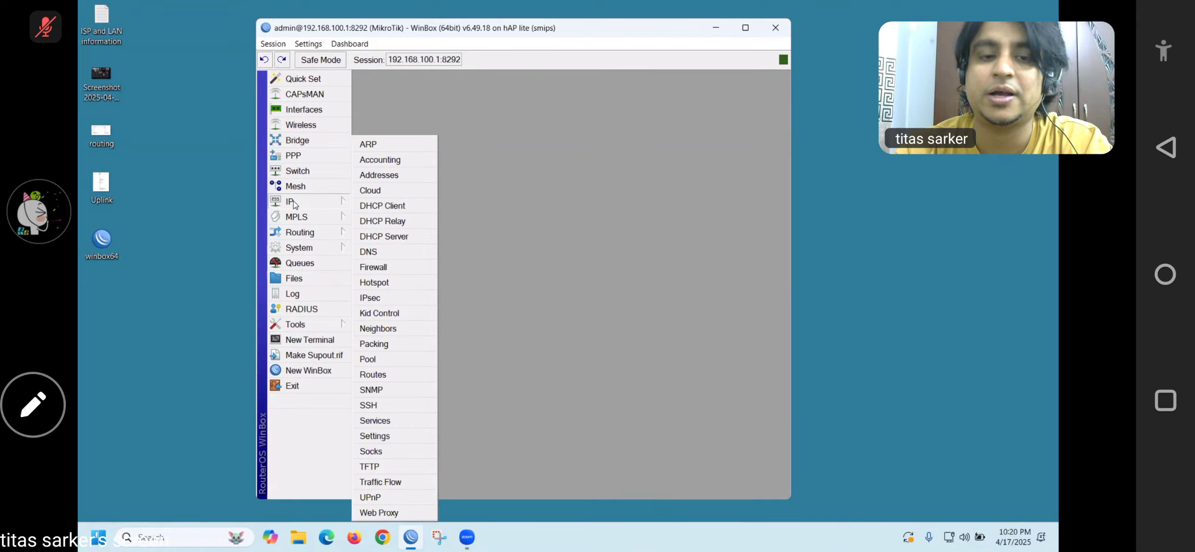
mouse_move(322, 219)
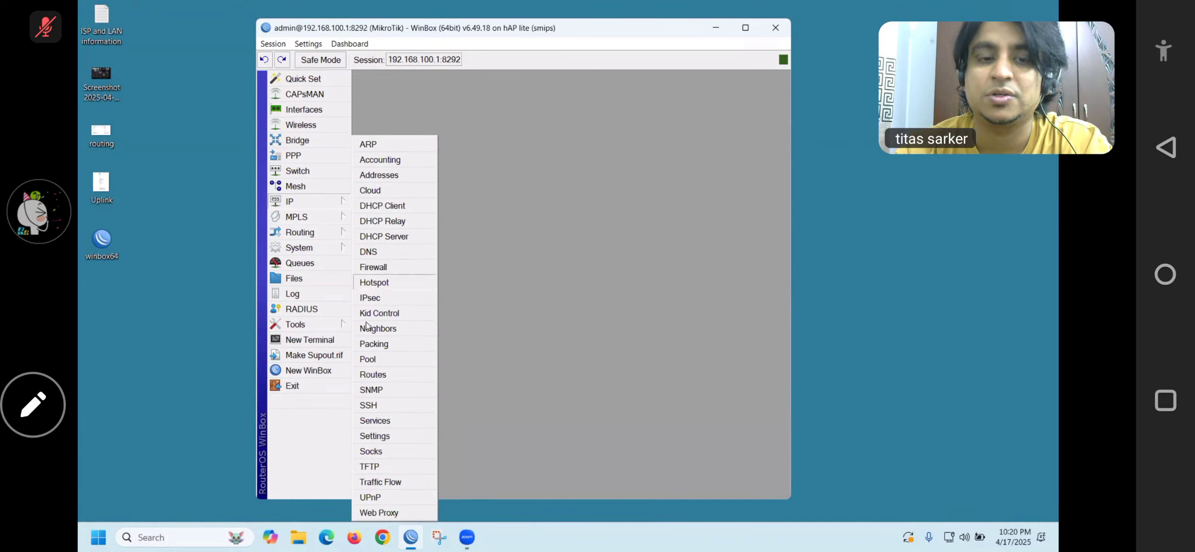
click(378, 331)
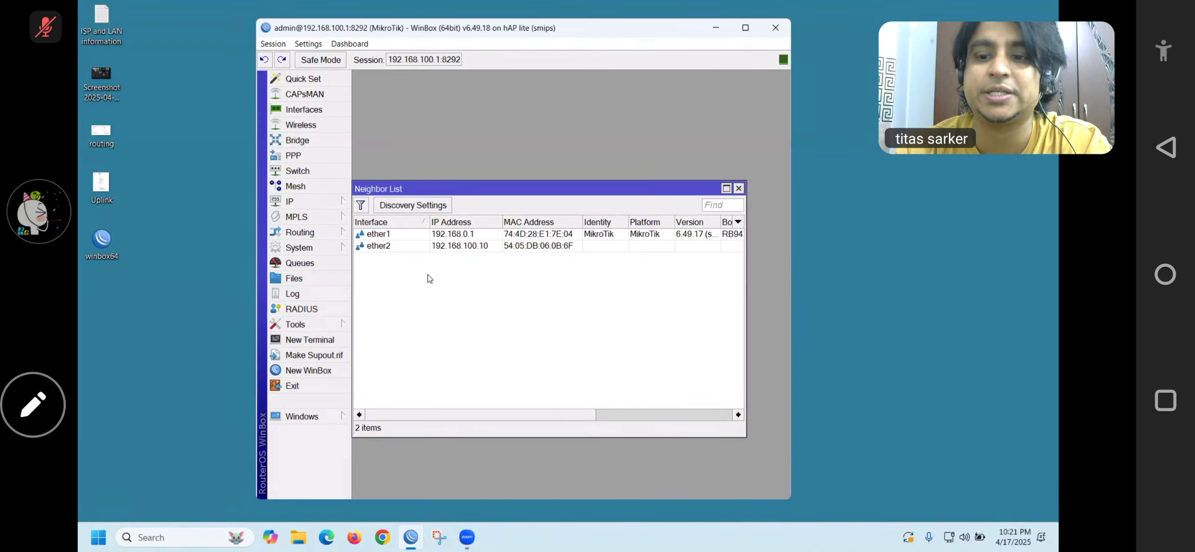
click(410, 209)
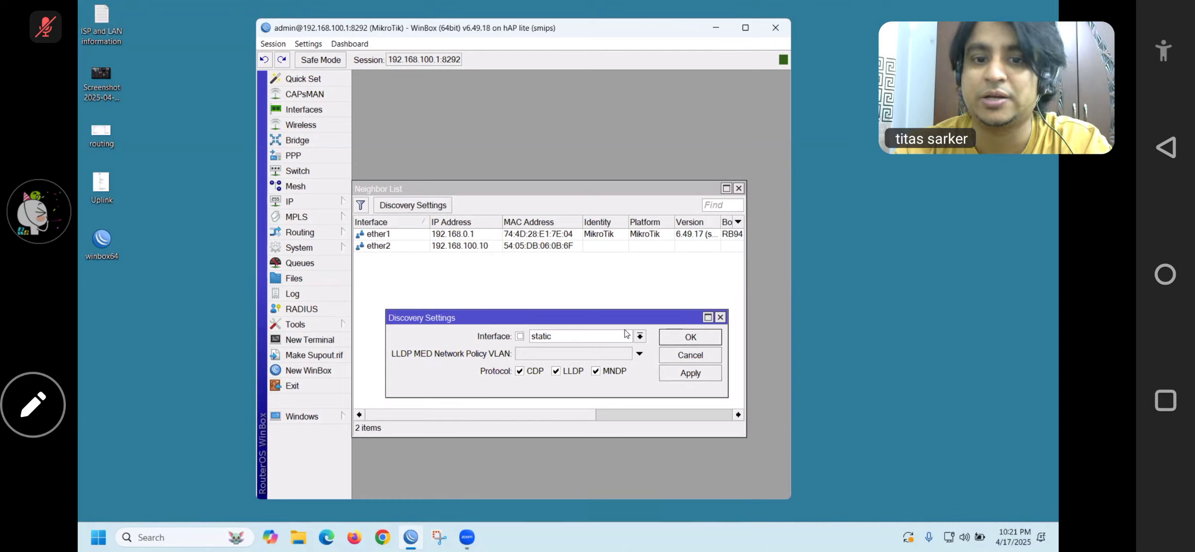
click(639, 336)
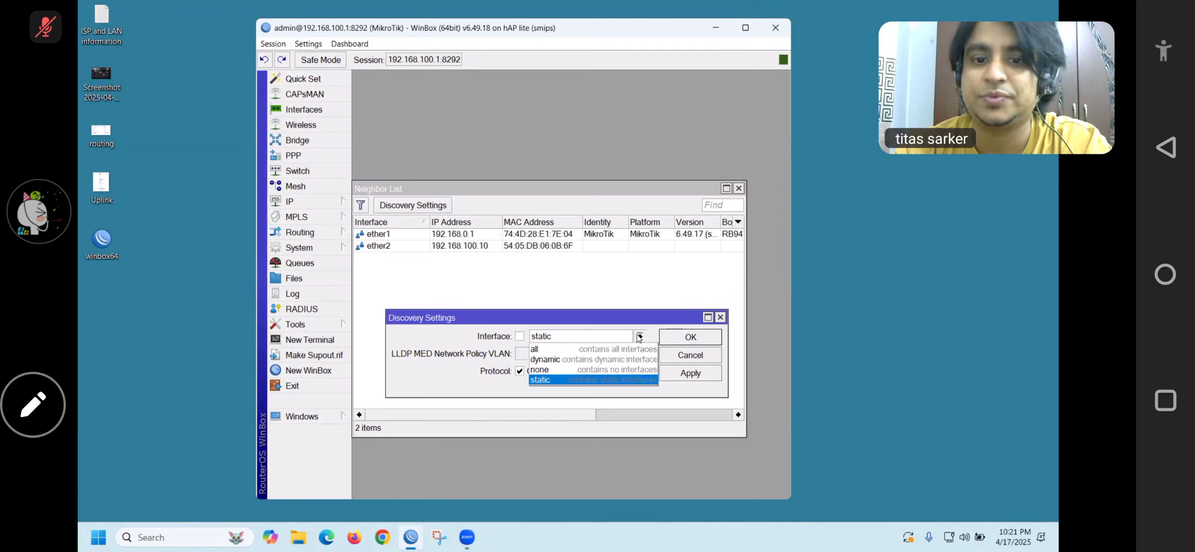
click(541, 371)
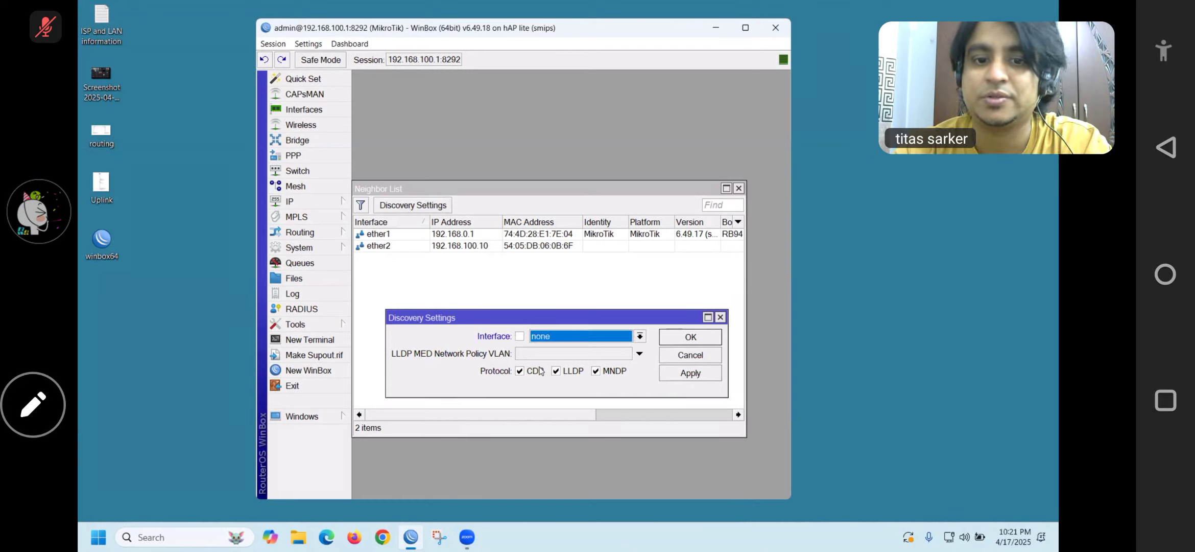
click(677, 373)
click(670, 338)
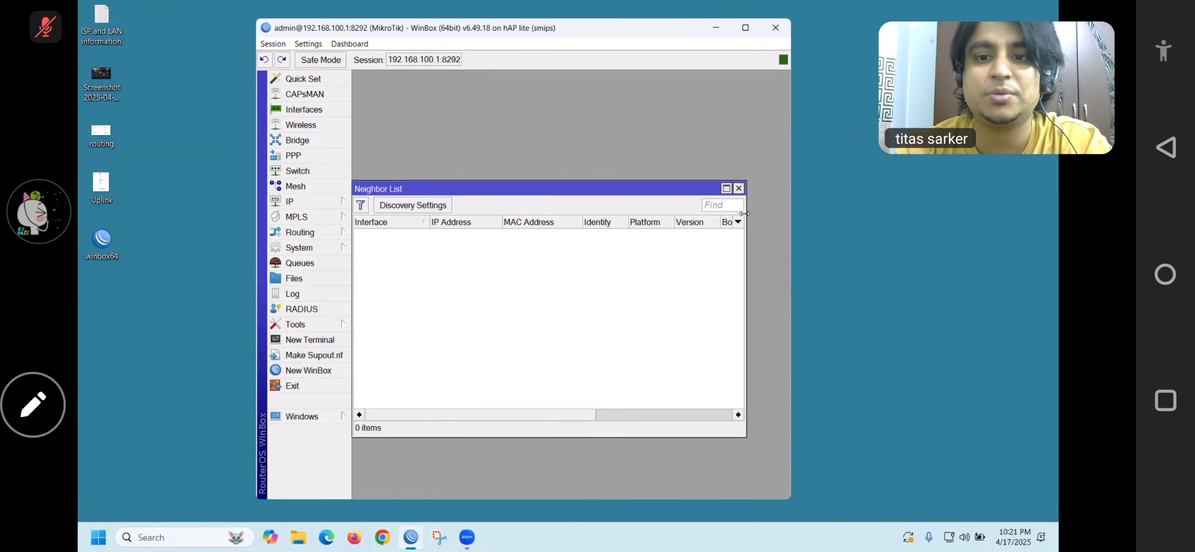
Close the neighbour list and router session, then relaunch WinBox
click(738, 188)
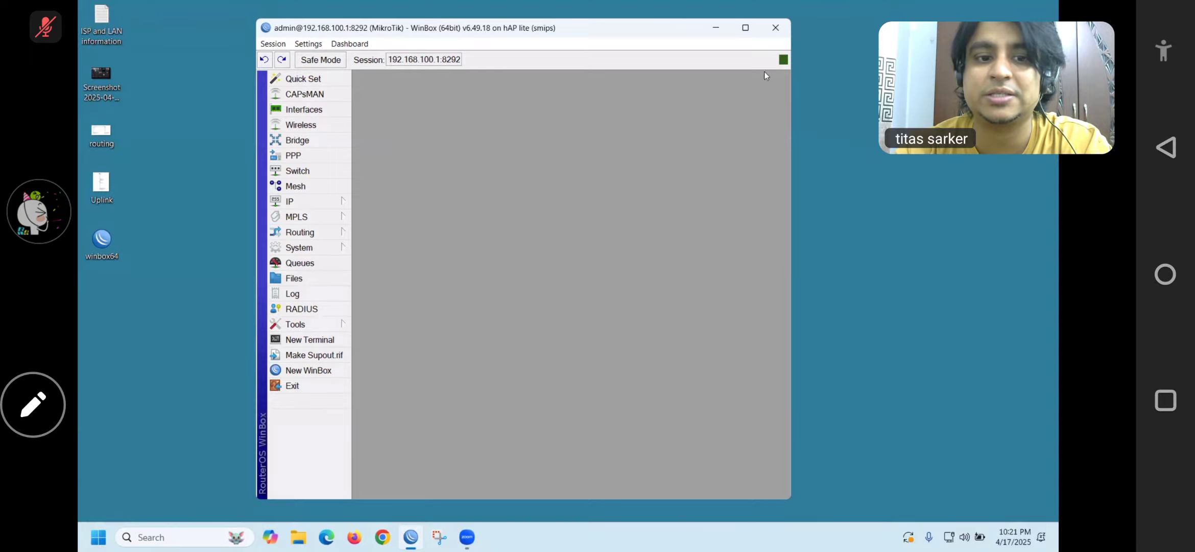
click(786, 30)
double_click(102, 240)
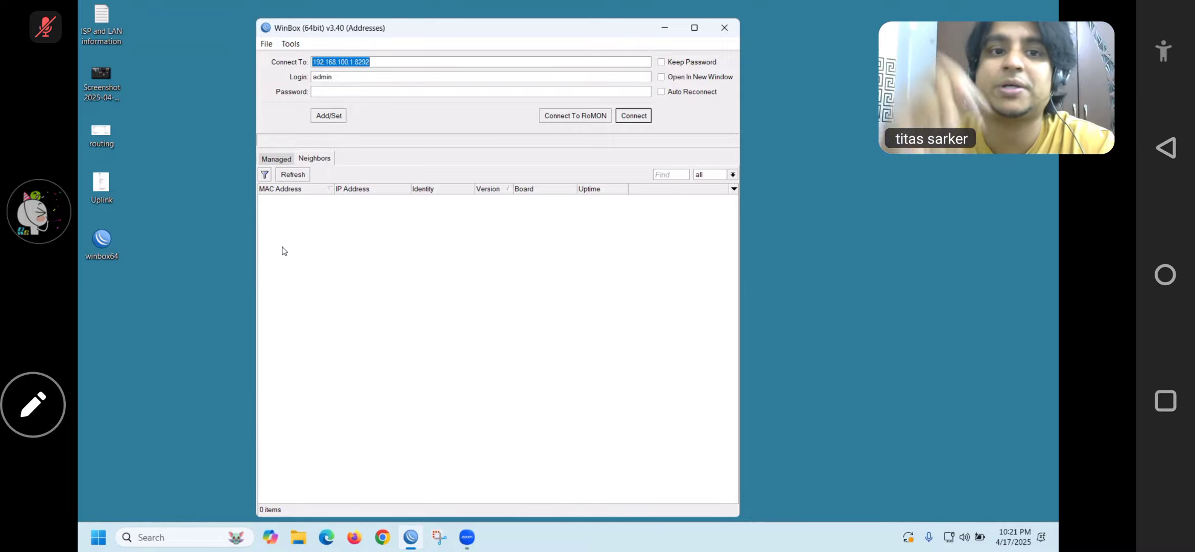
Enter the admin password and connect to 192.168.100.1:8292
click(412, 90)
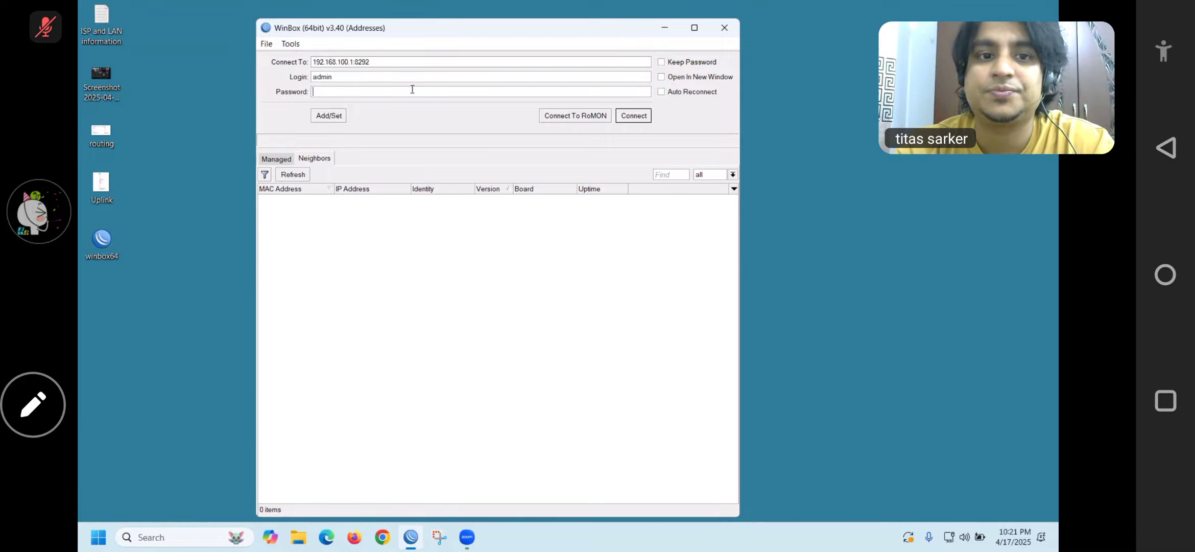
text(******)
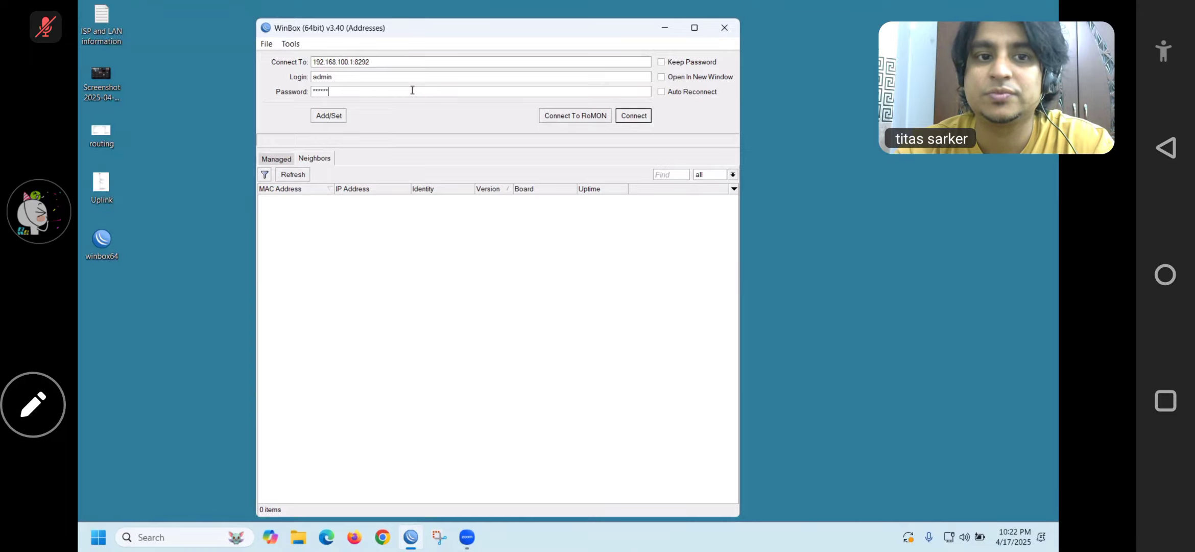
click(629, 117)
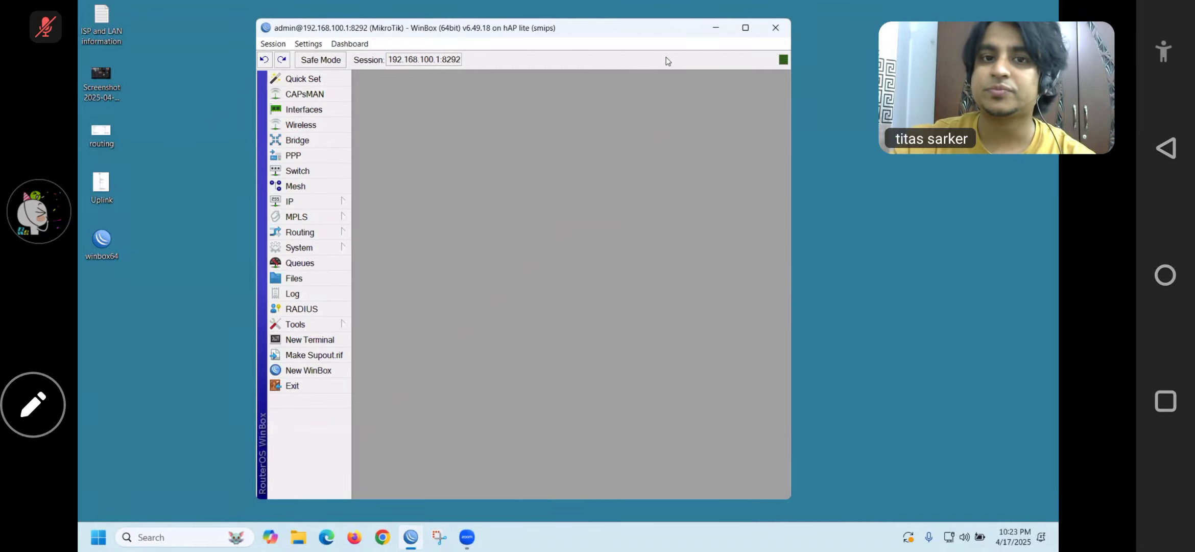
Close the WinBox router session window once the RouterOS menu has loaded
click(770, 31)
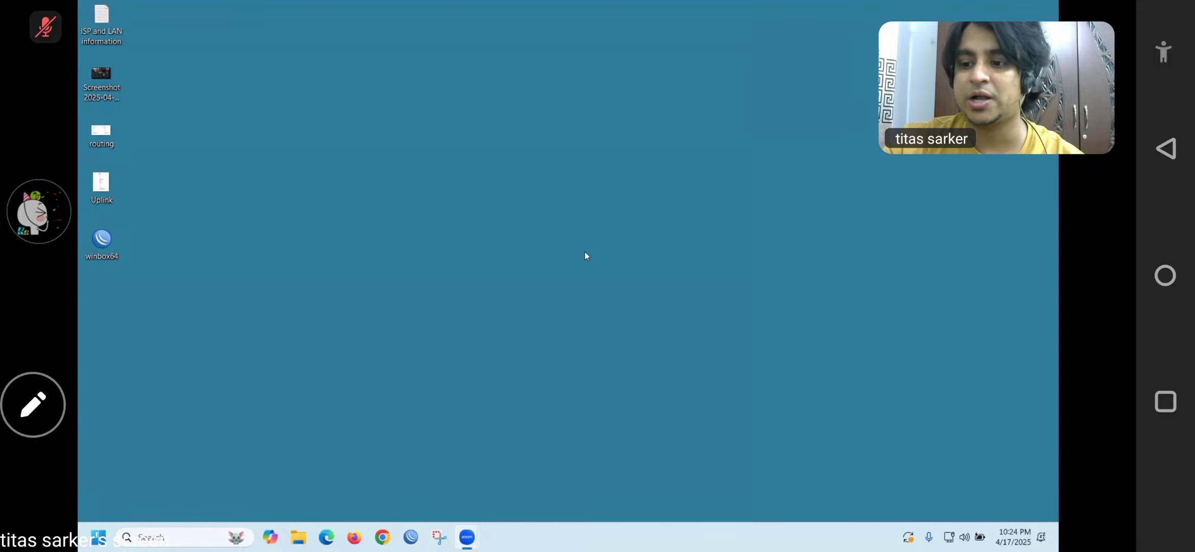
Run ipconfig in Command Prompt and highlight the default gateway 192.168.100.1
click(164, 537)
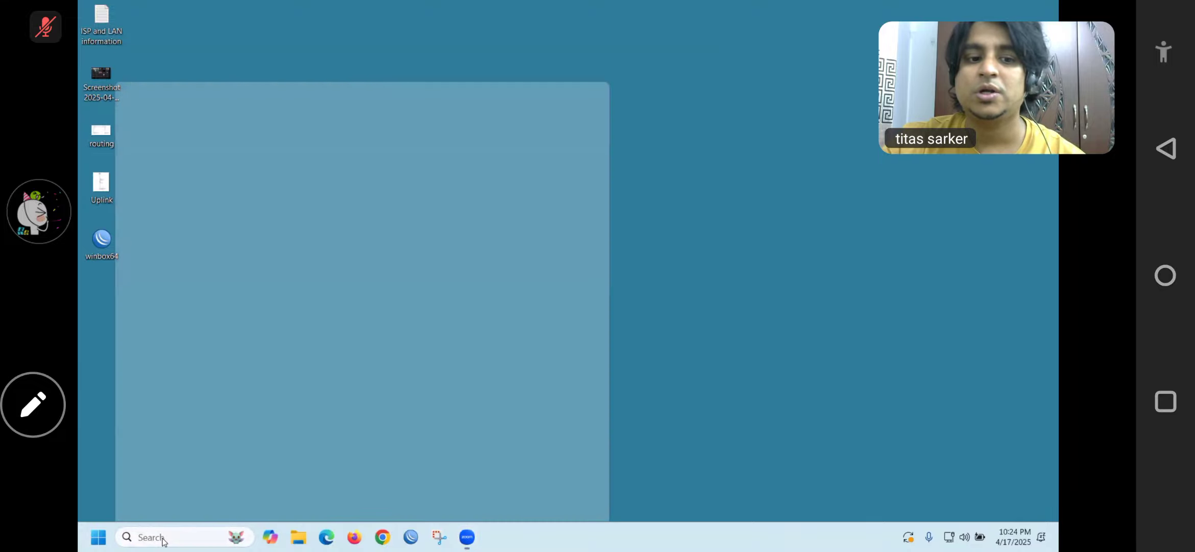
text(cmd)
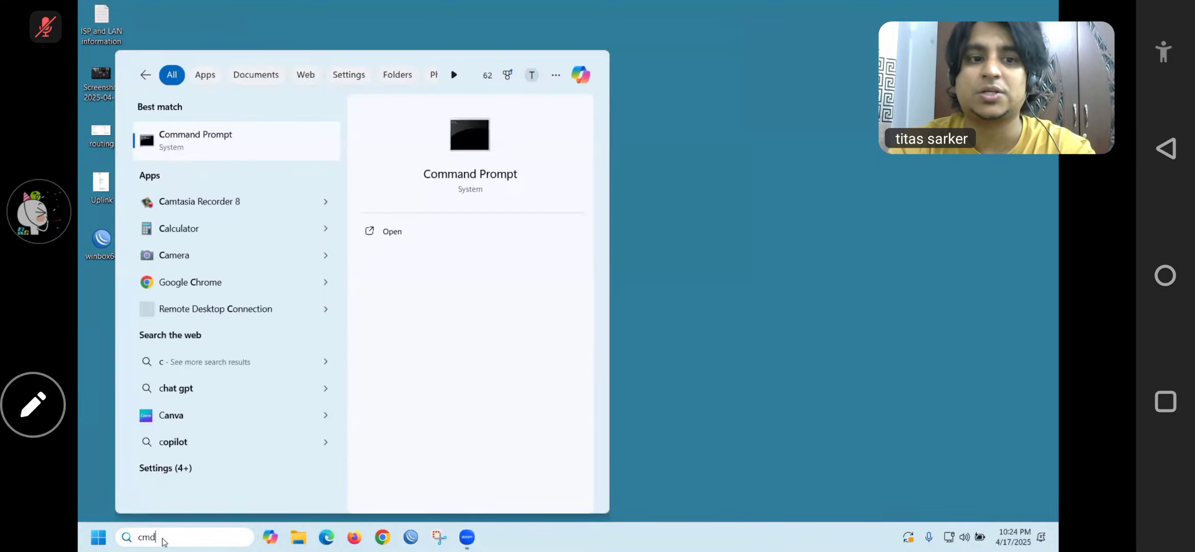
key(Return)
text(ipconfig)
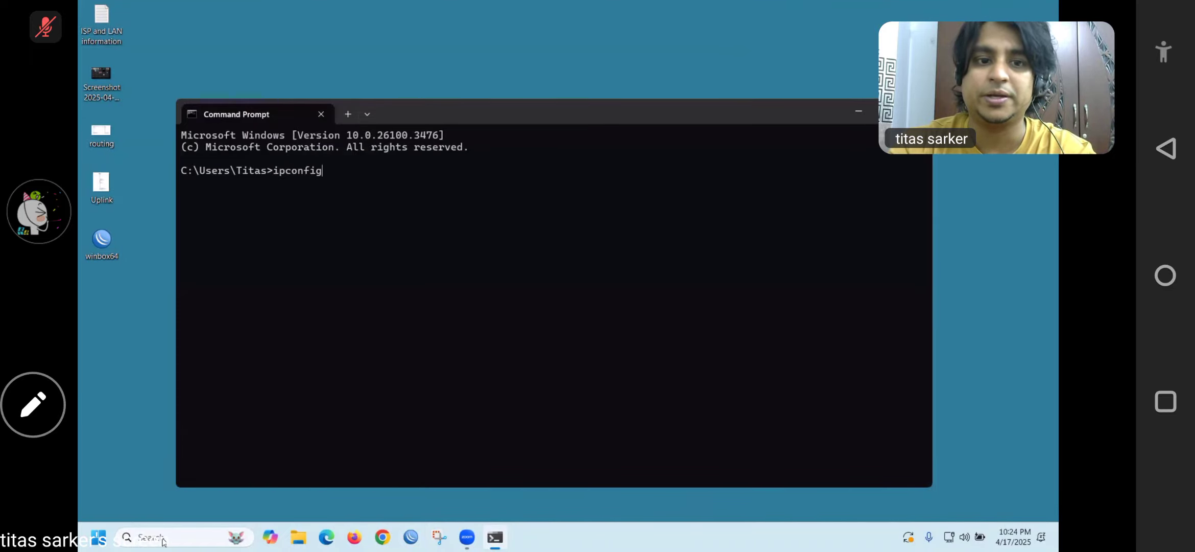
key(Return)
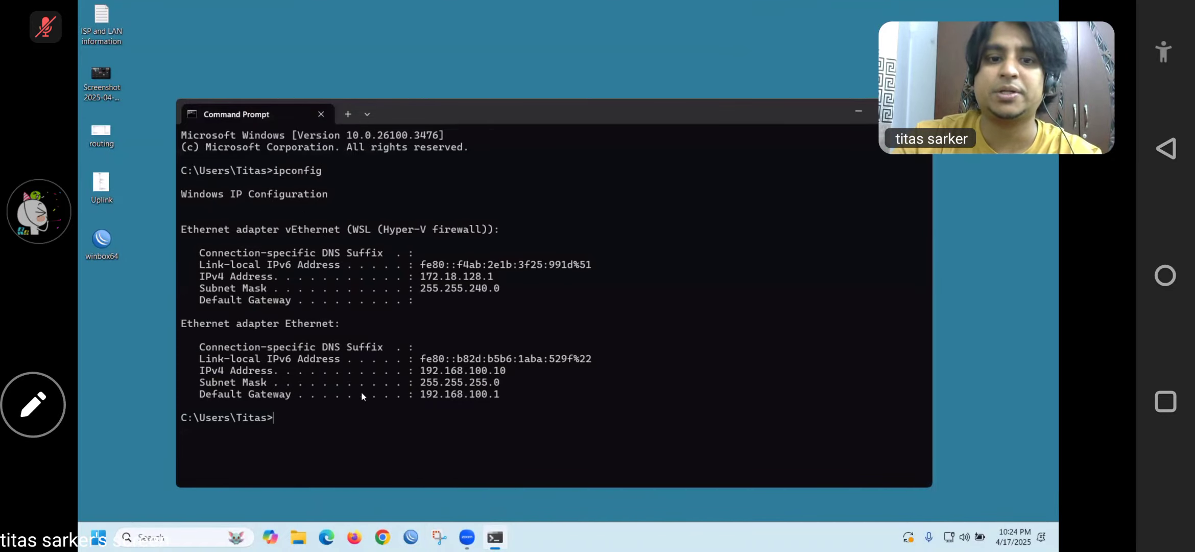
drag(419, 396, 498, 403)
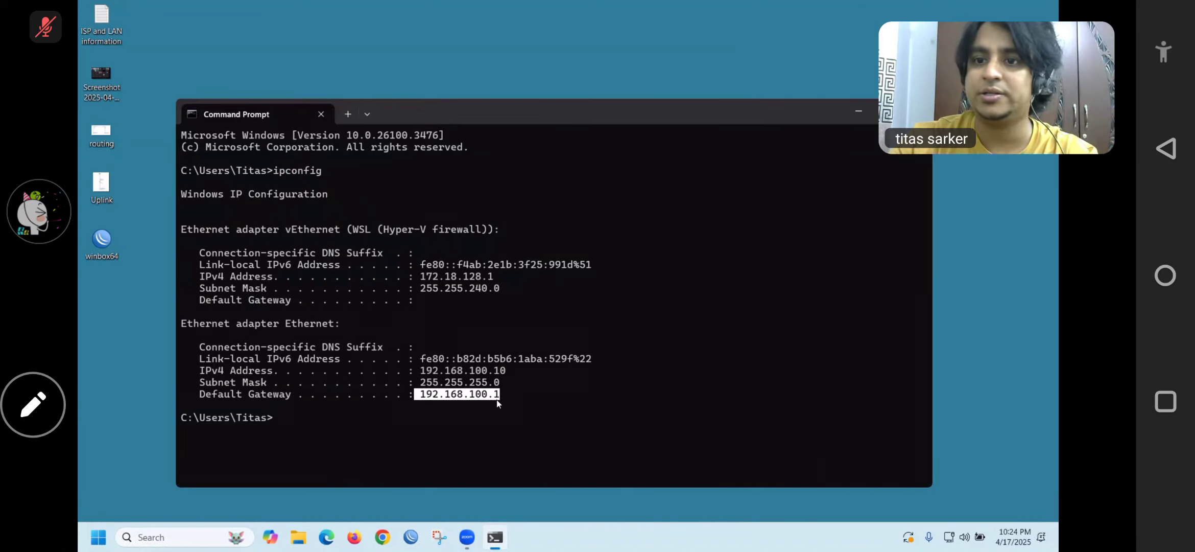
Launch Nmap - Zenmap GUI and minimize the Command Prompt window
click(189, 537)
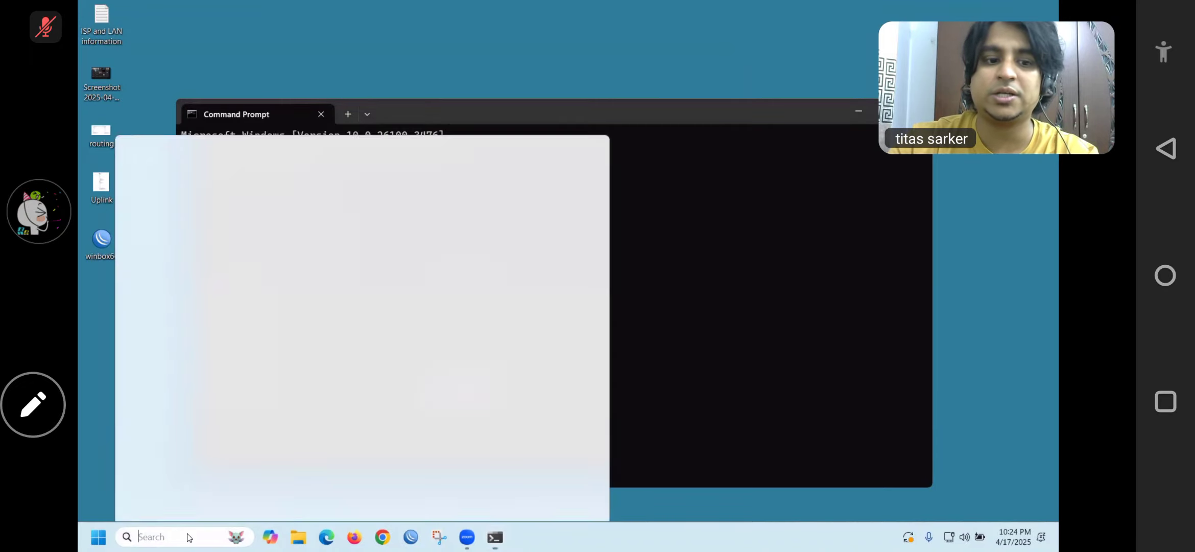
text(nm)
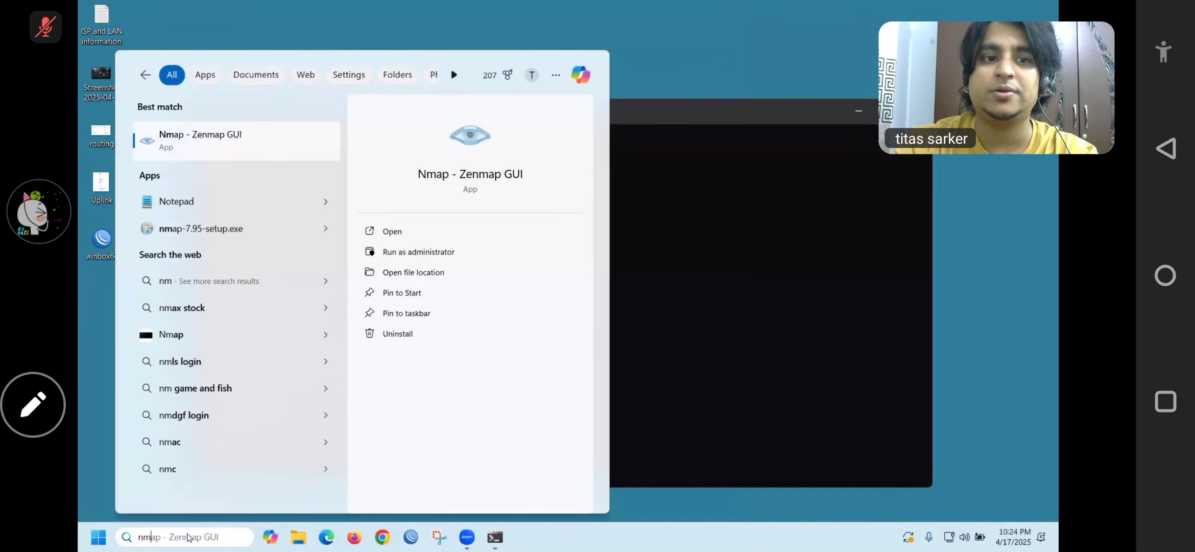
key(Return)
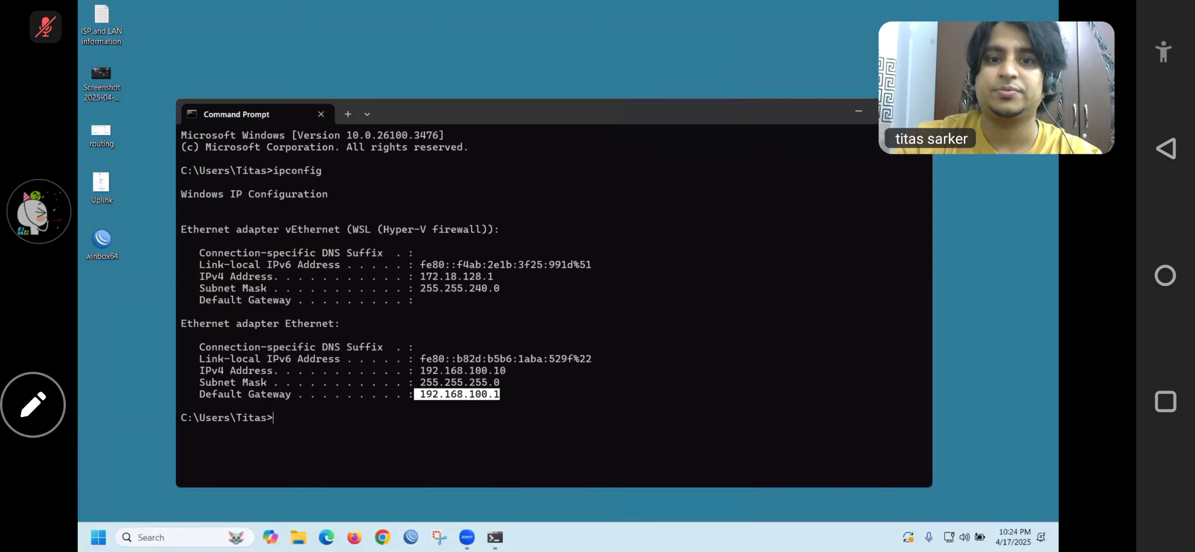
click(858, 115)
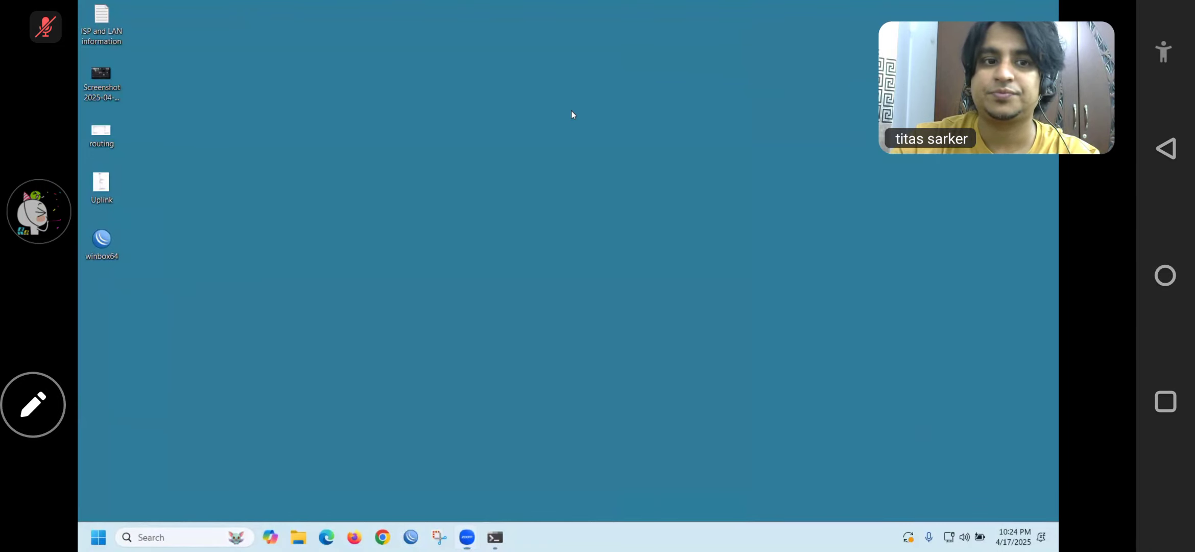
Refresh the desktop, then run Zenmap's Intense scan against target 192.168.100.1
right_click(598, 154)
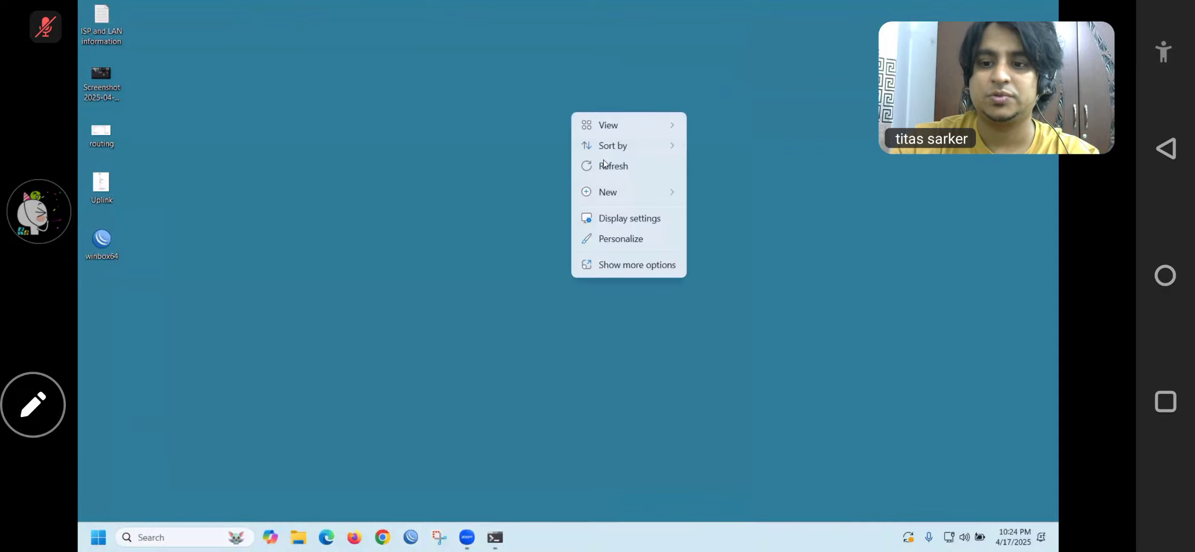
click(624, 166)
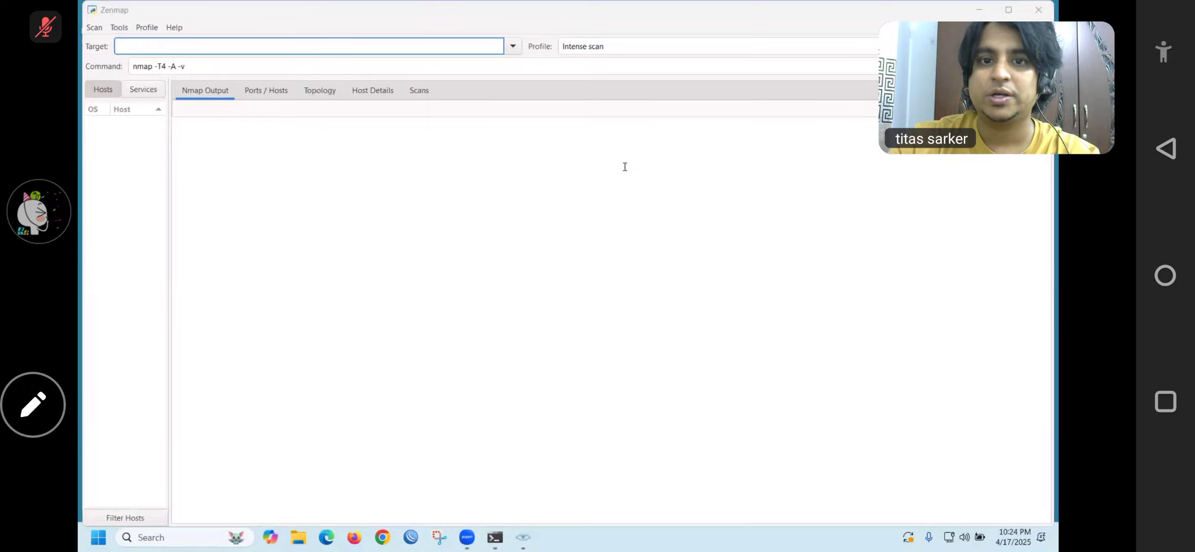
click(138, 46)
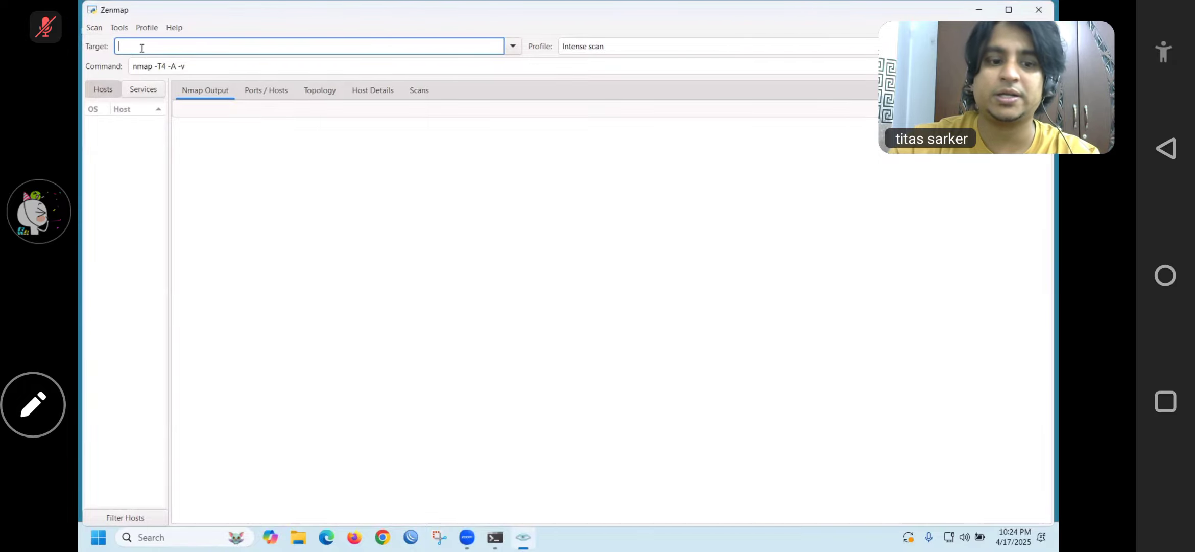
text(192)
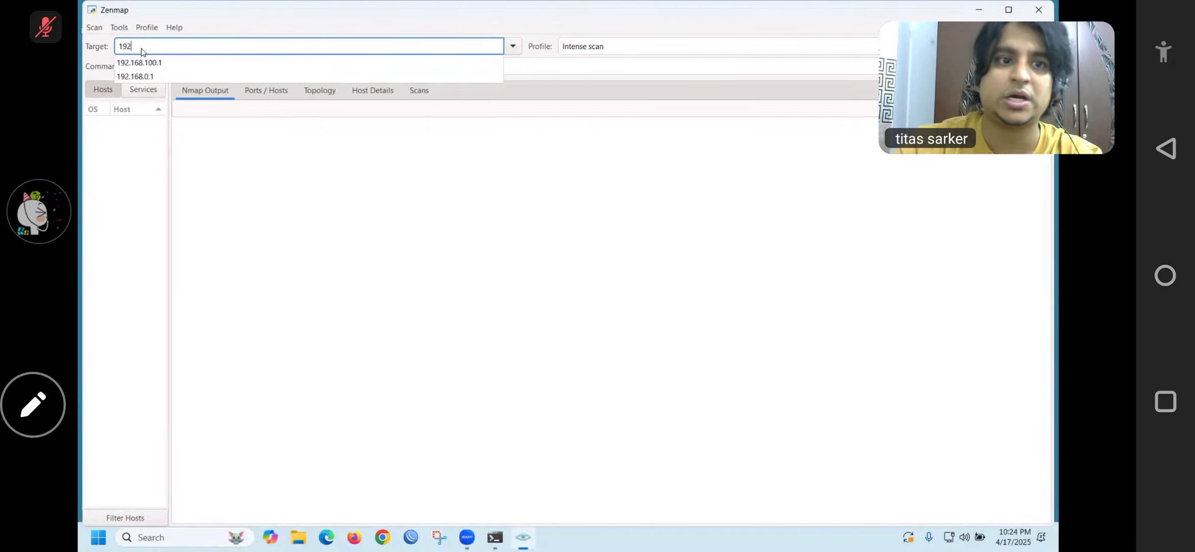
click(152, 63)
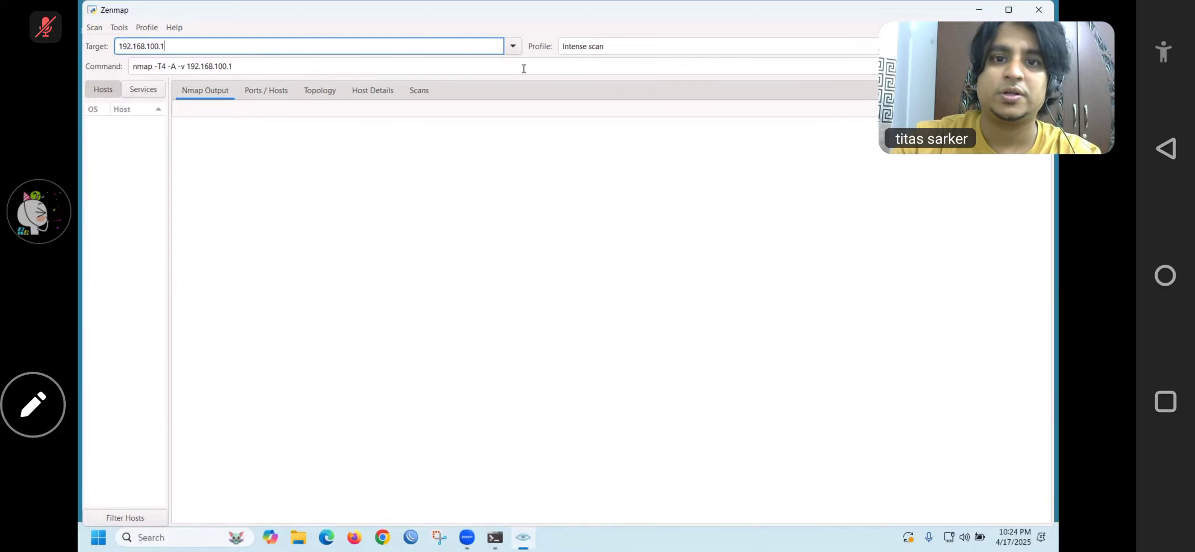
key(Return)
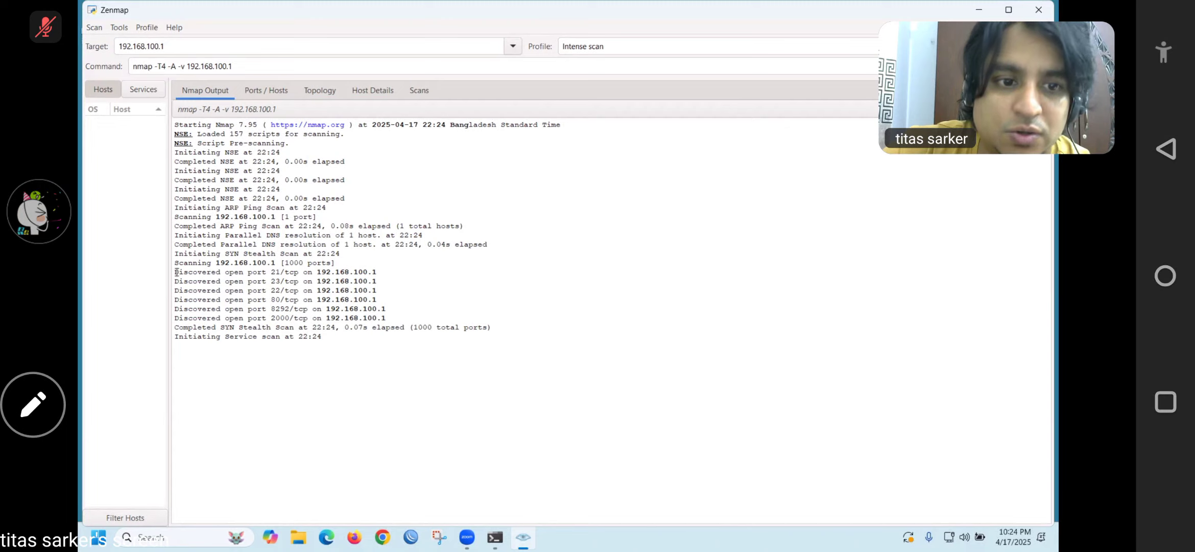
drag(175, 272, 247, 273)
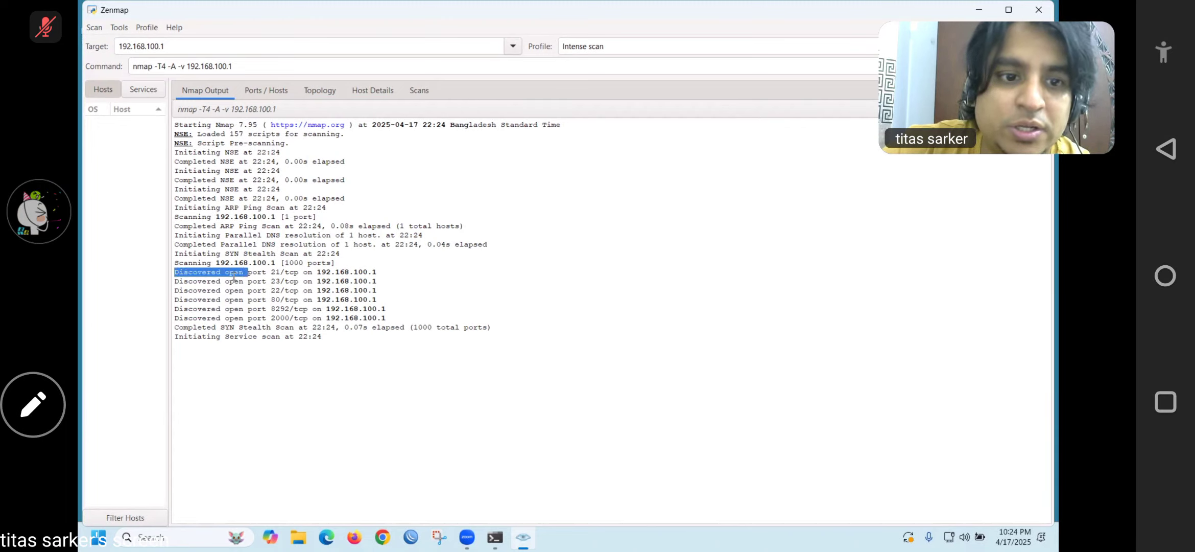
click(234, 274)
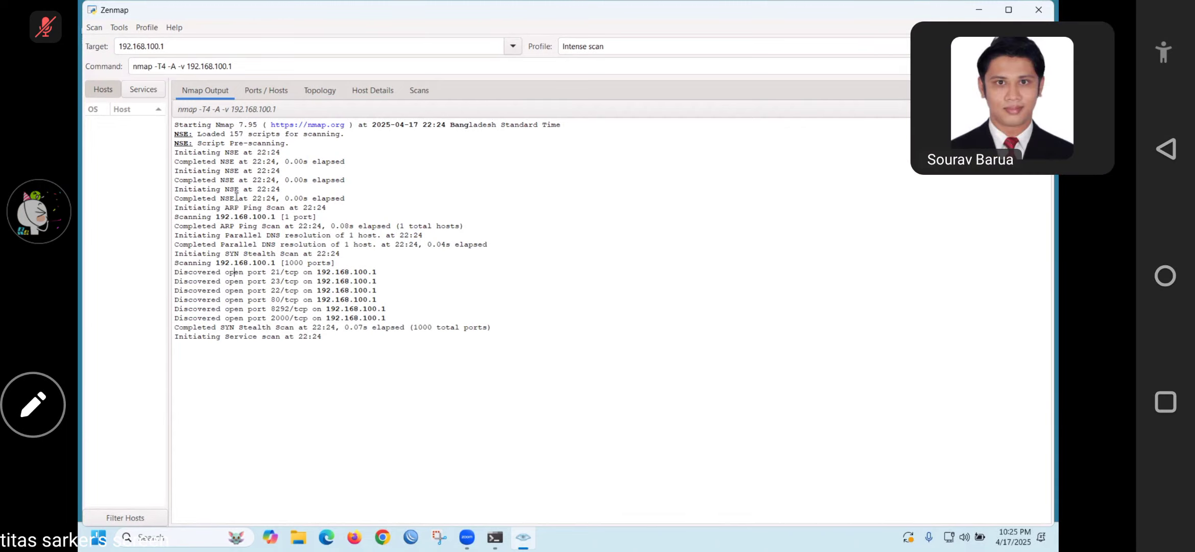
click(127, 29)
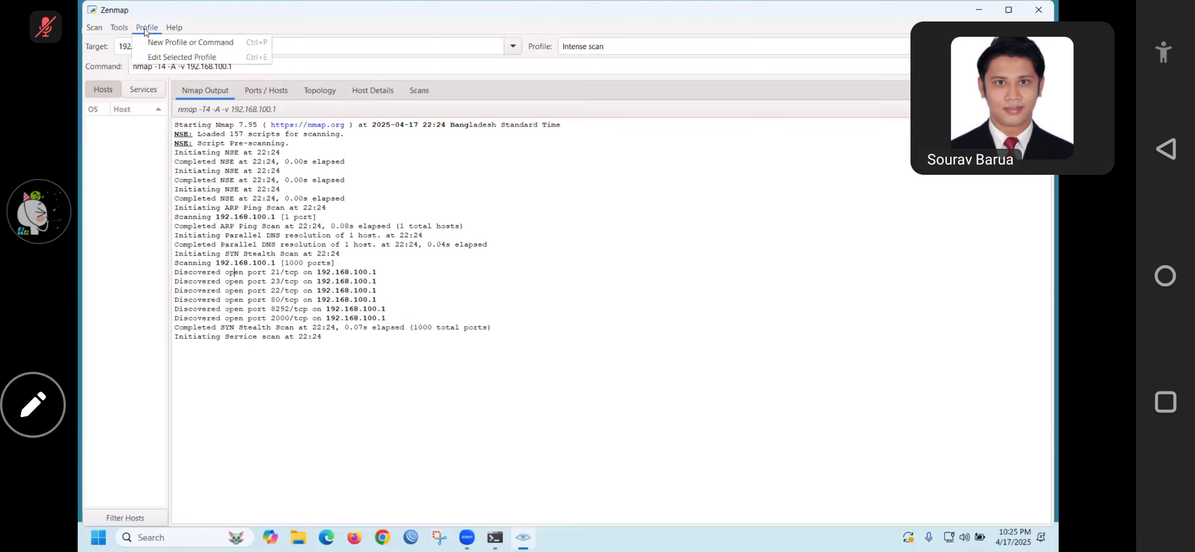
click(246, 310)
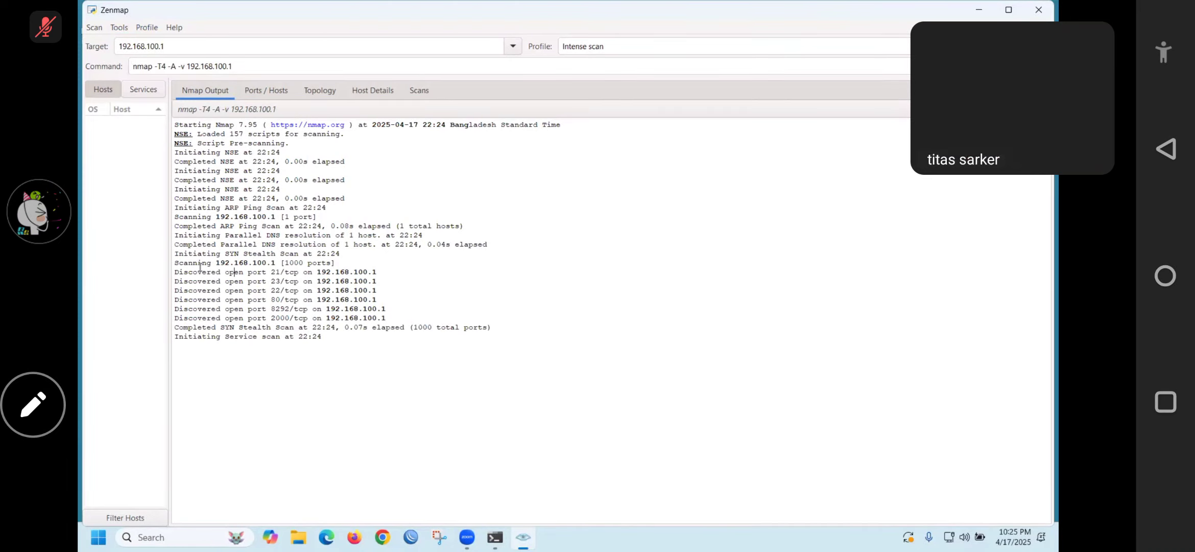
drag(179, 271, 313, 291)
click(295, 281)
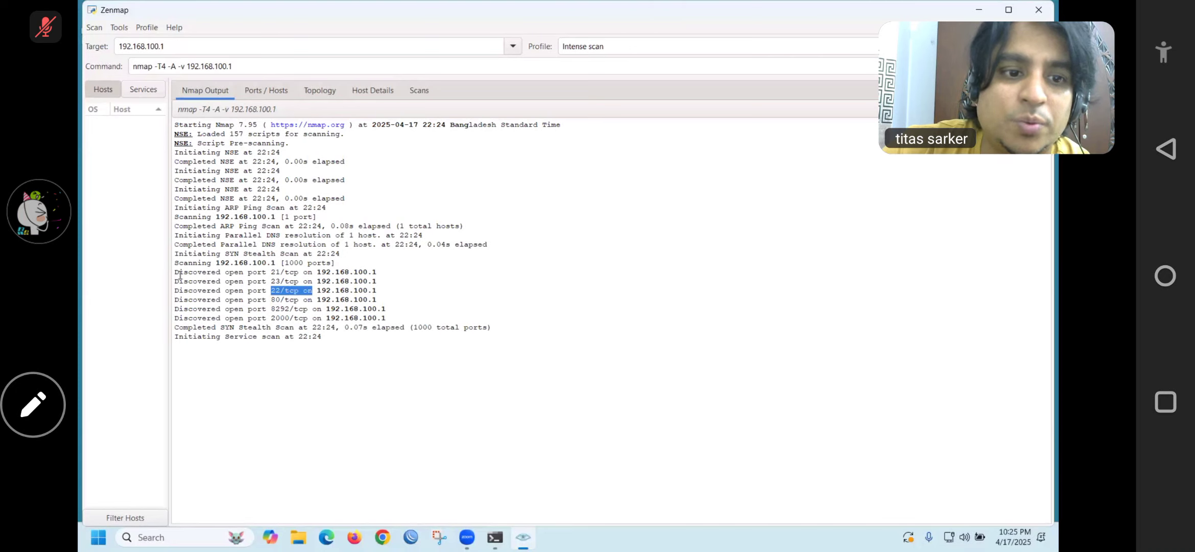
drag(175, 271, 399, 315)
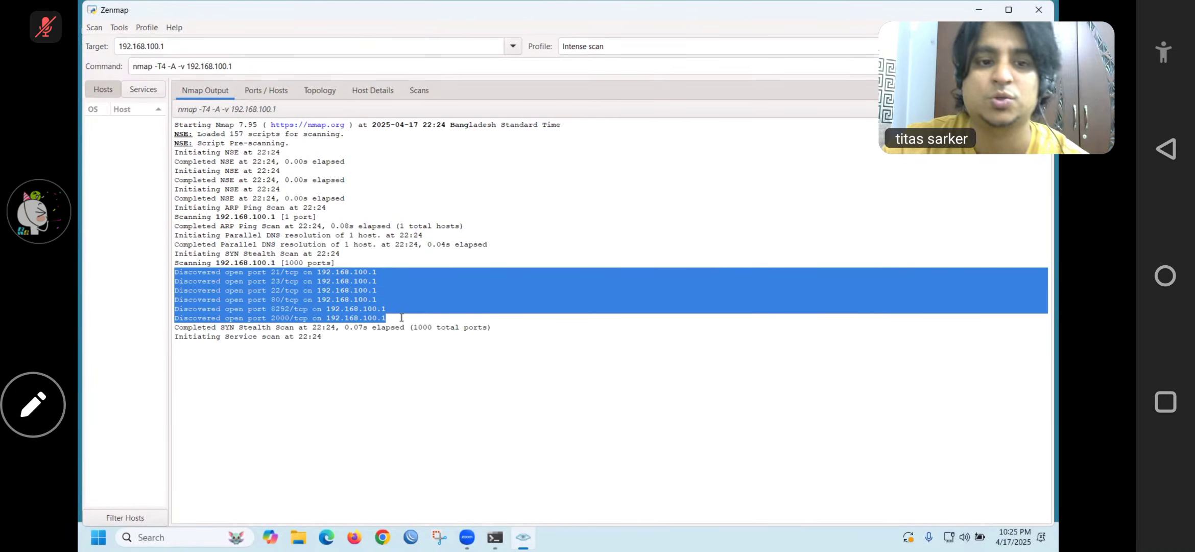
double_click(274, 290)
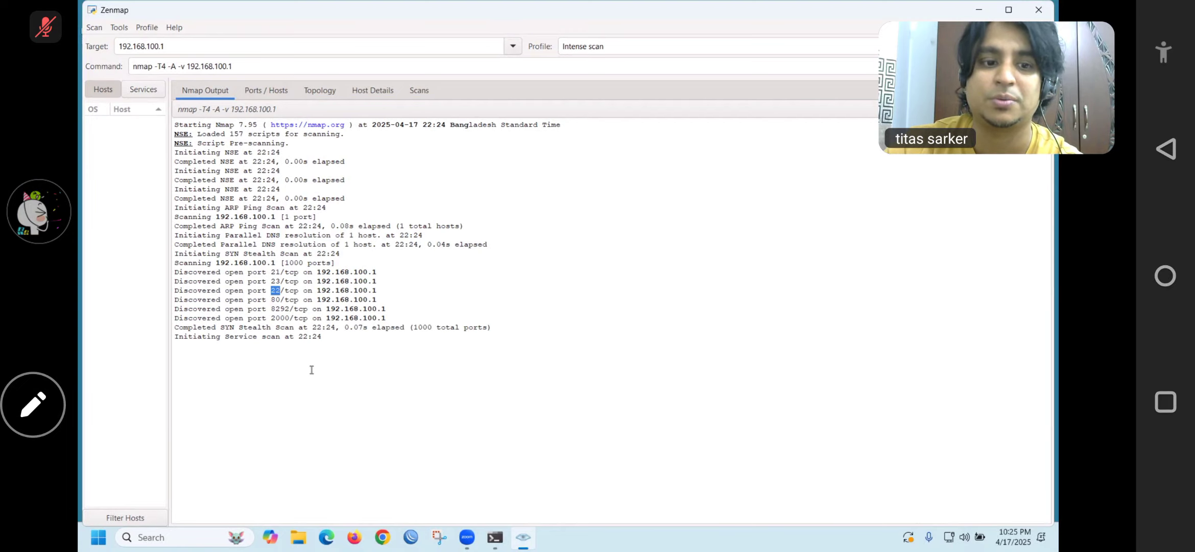
click(173, 545)
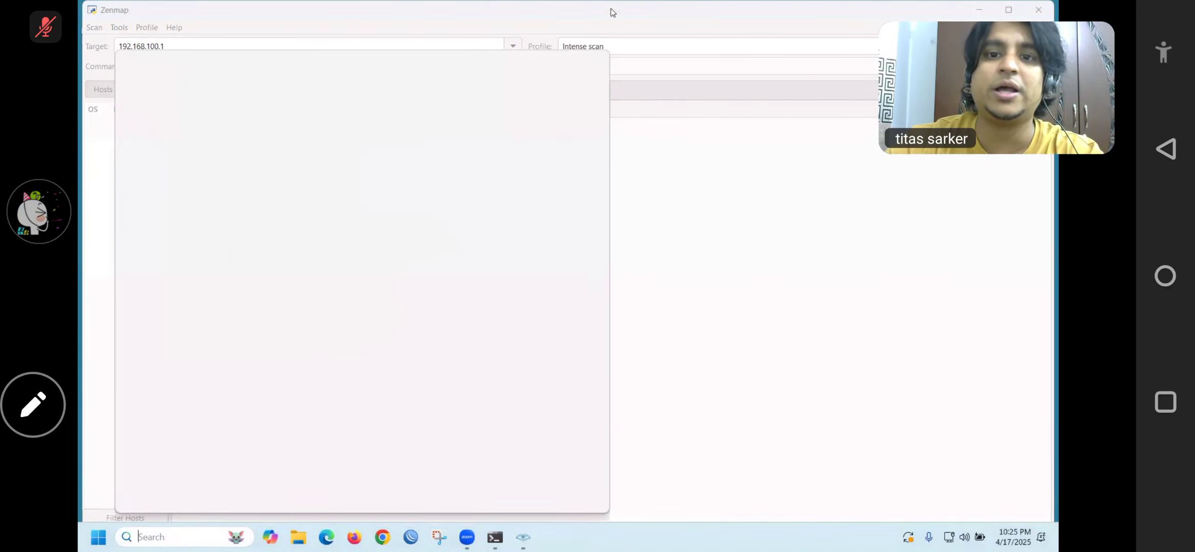
click(602, 10)
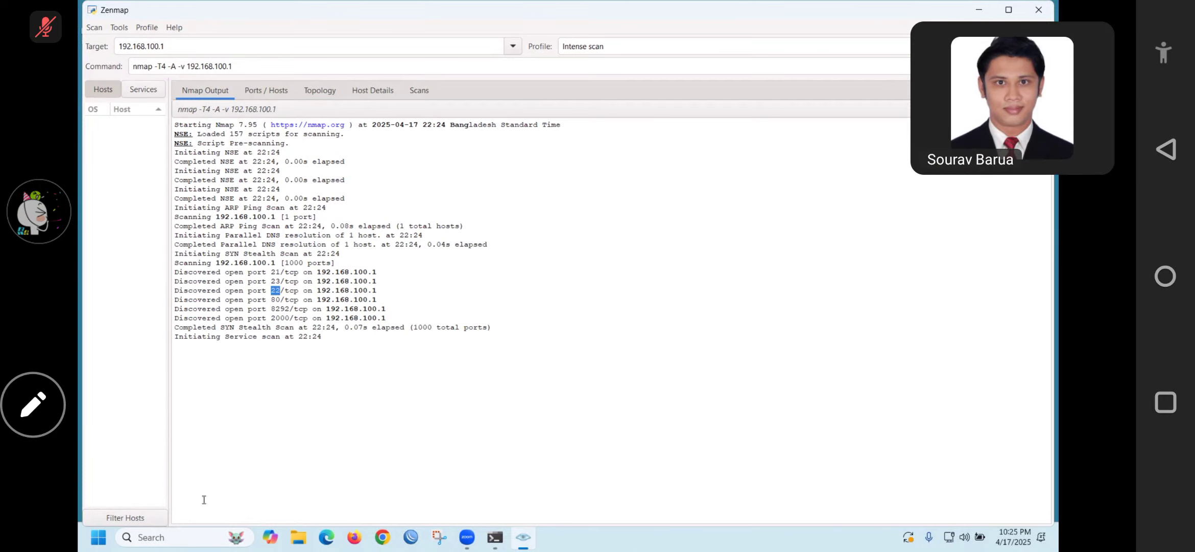
Start a PuTTY SSH session to host 192.168.100.1
click(158, 538)
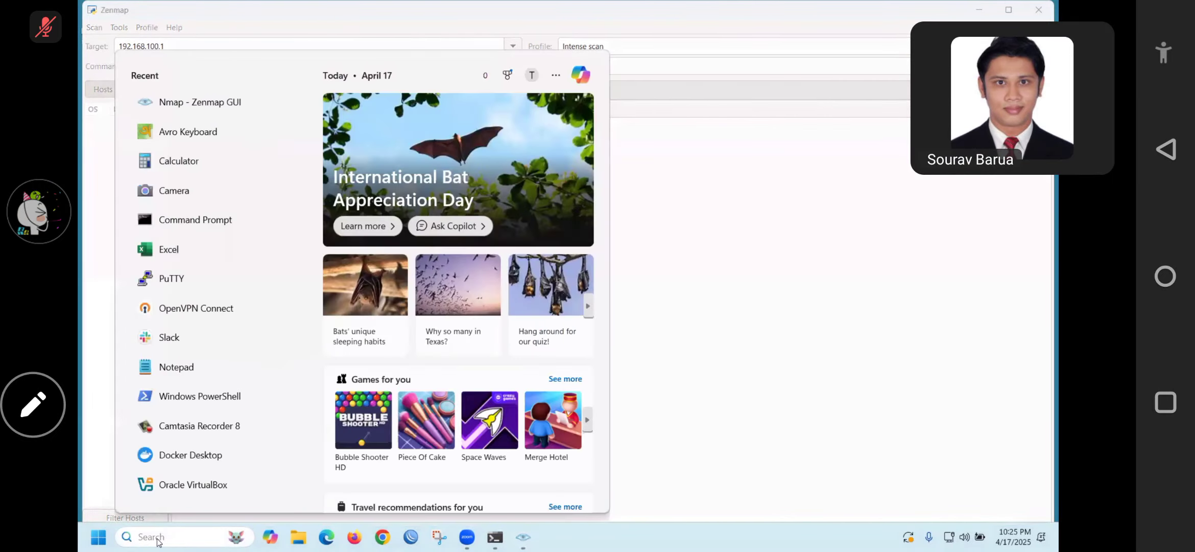
text(puTTY)
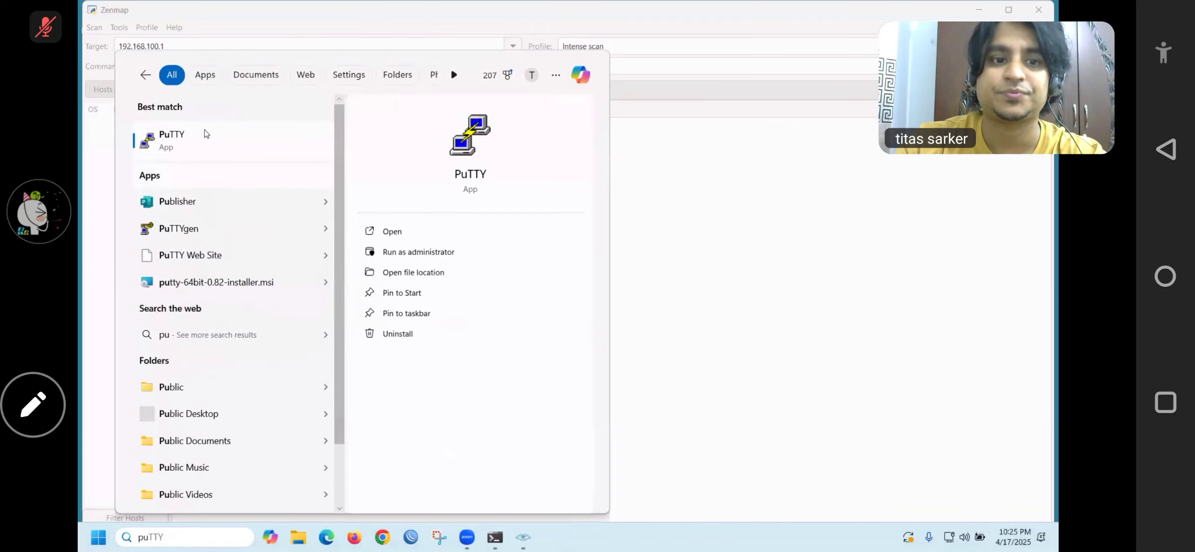
click(187, 137)
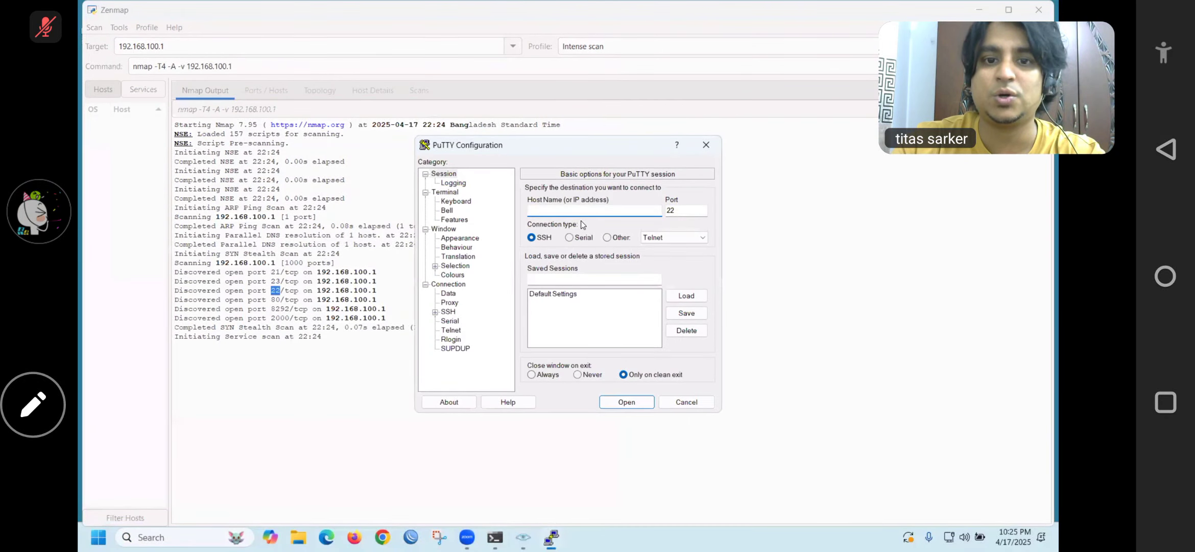
text(192)
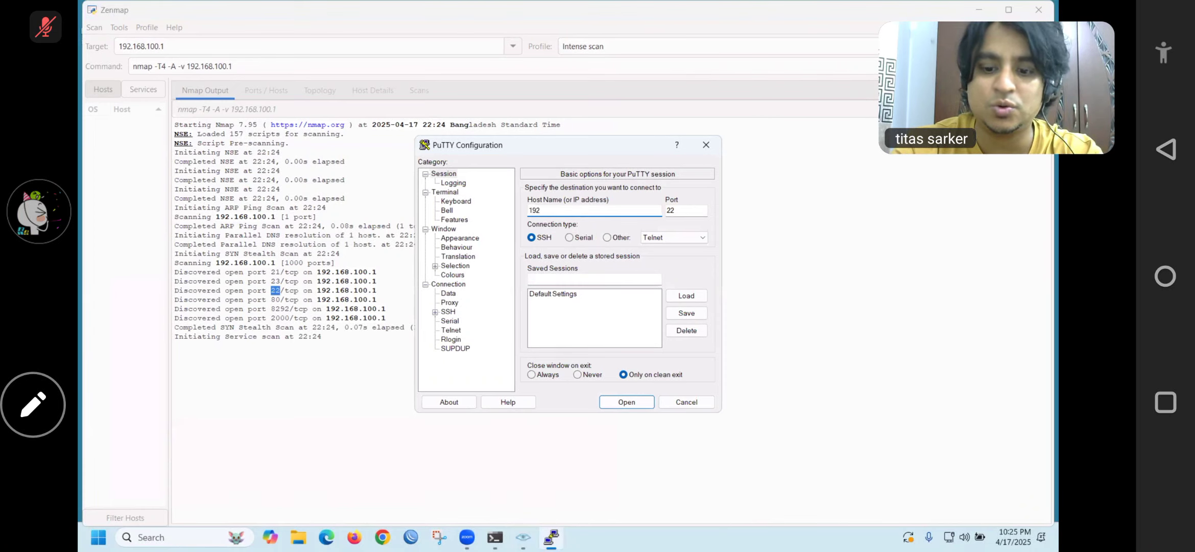
text(.168.100.1)
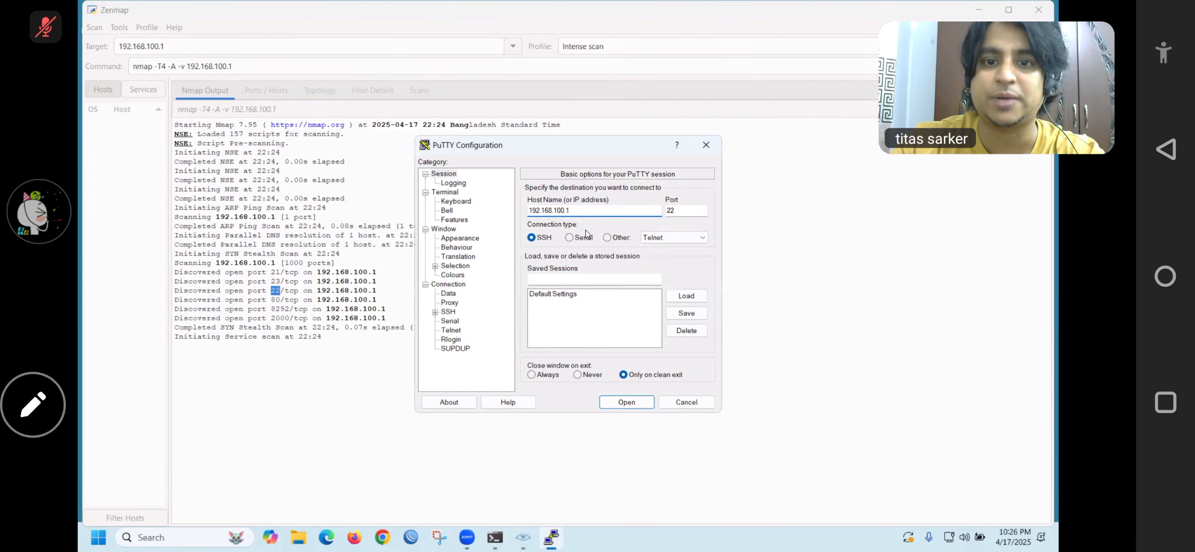
click(617, 402)
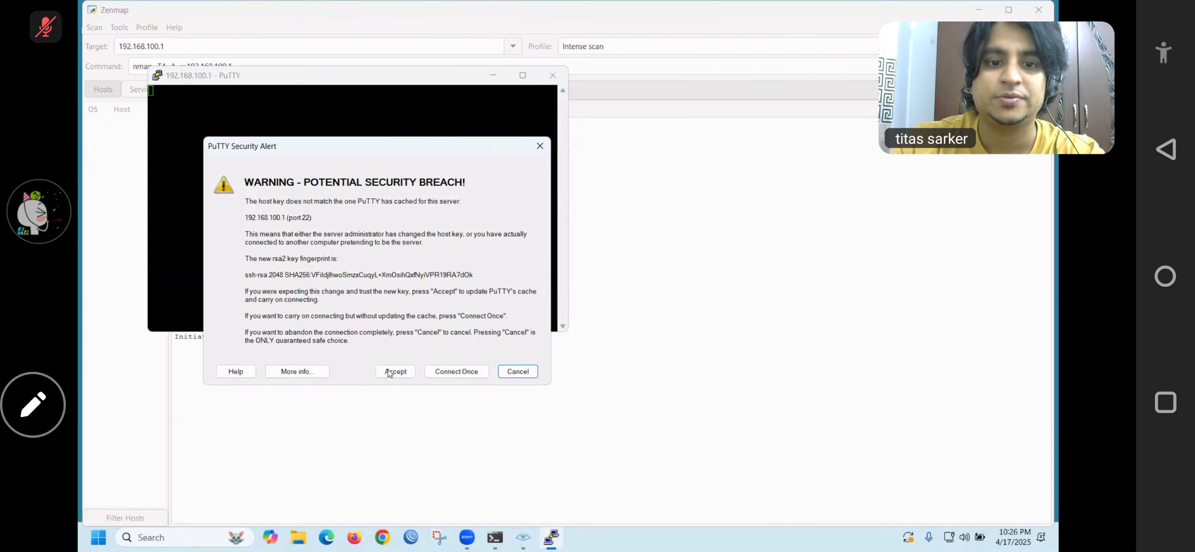
Accept the changed host key, log in as admin, and page through the licence
click(391, 372)
text(admin)
key(Return)
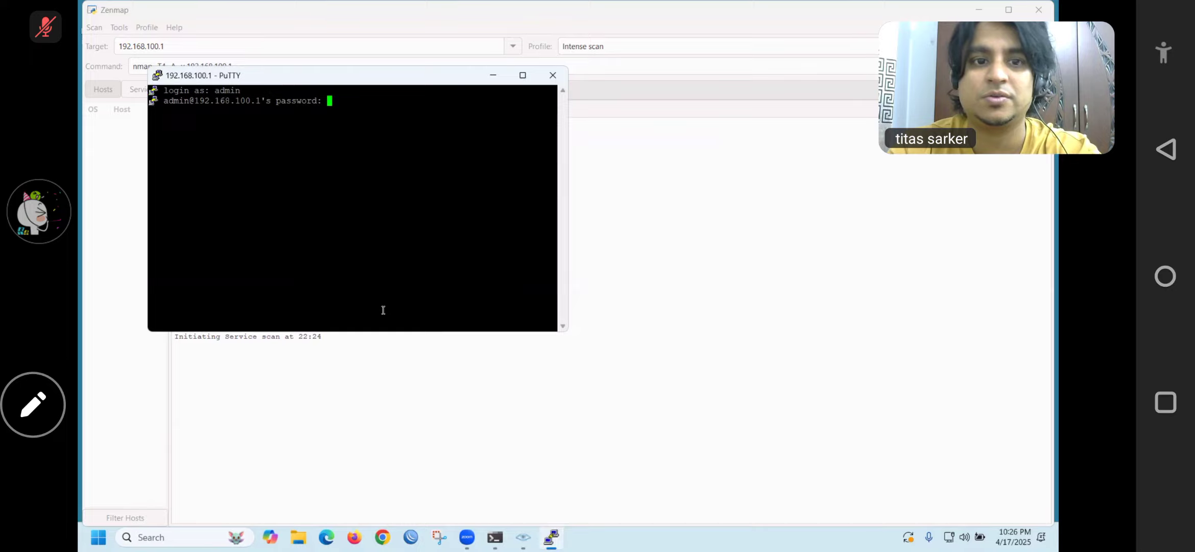
key(Return)
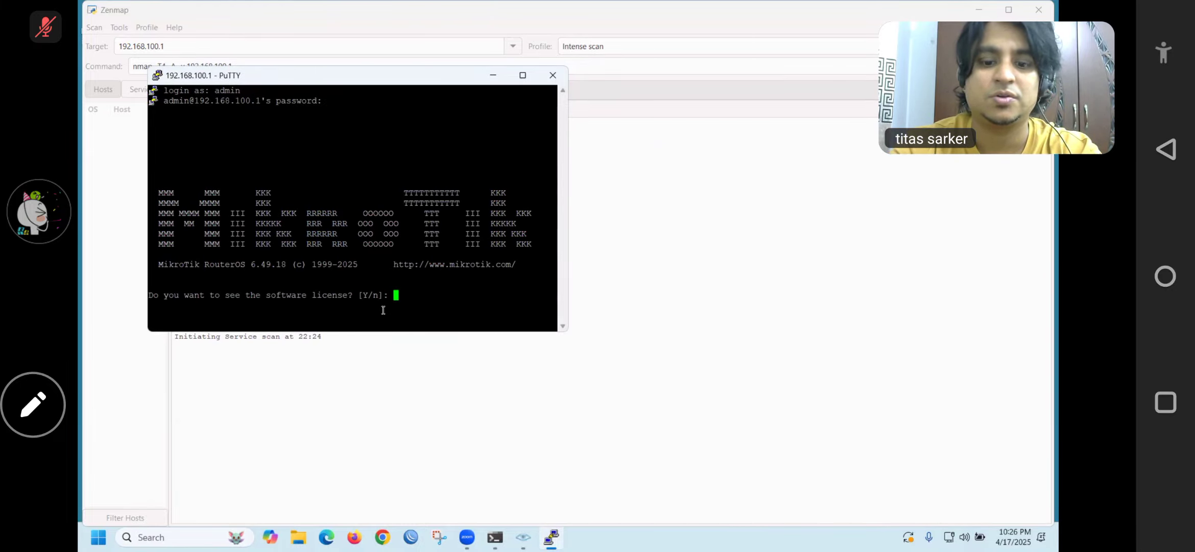
key(Return)
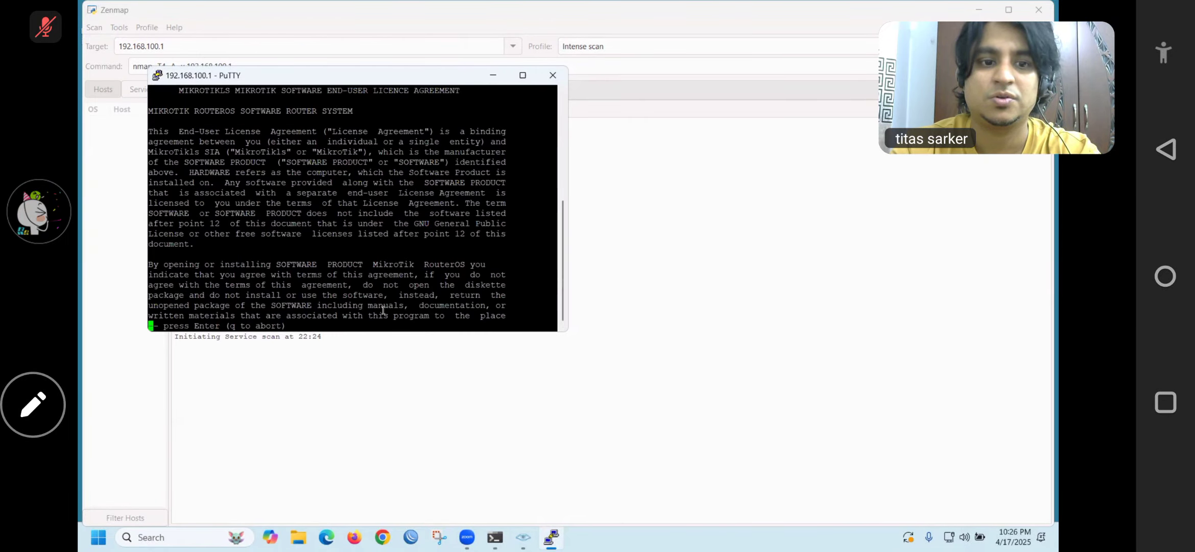
key(Return)
key(Return)
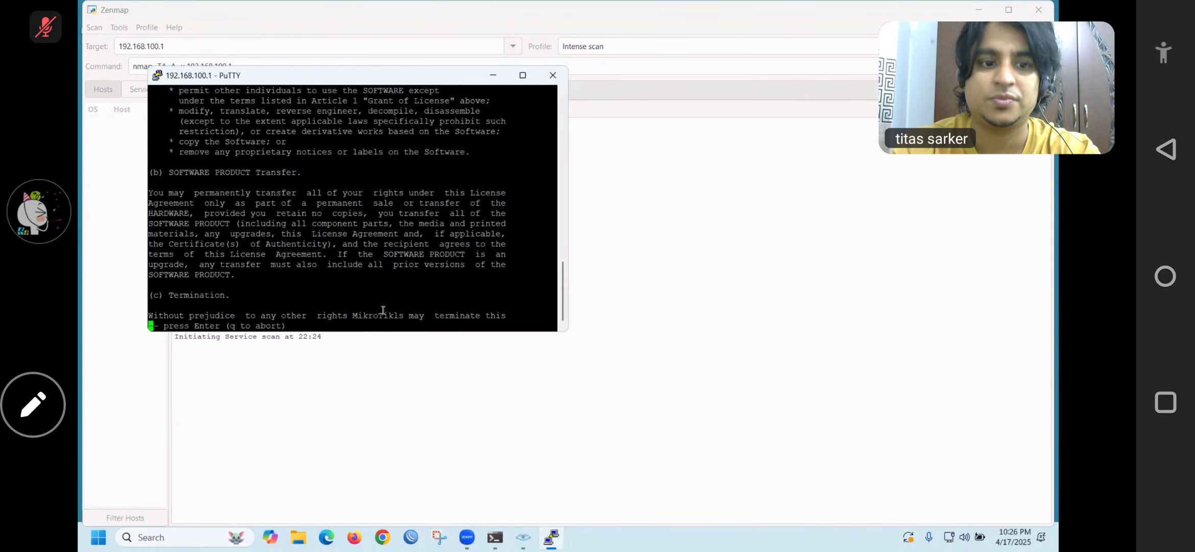
key(Return)
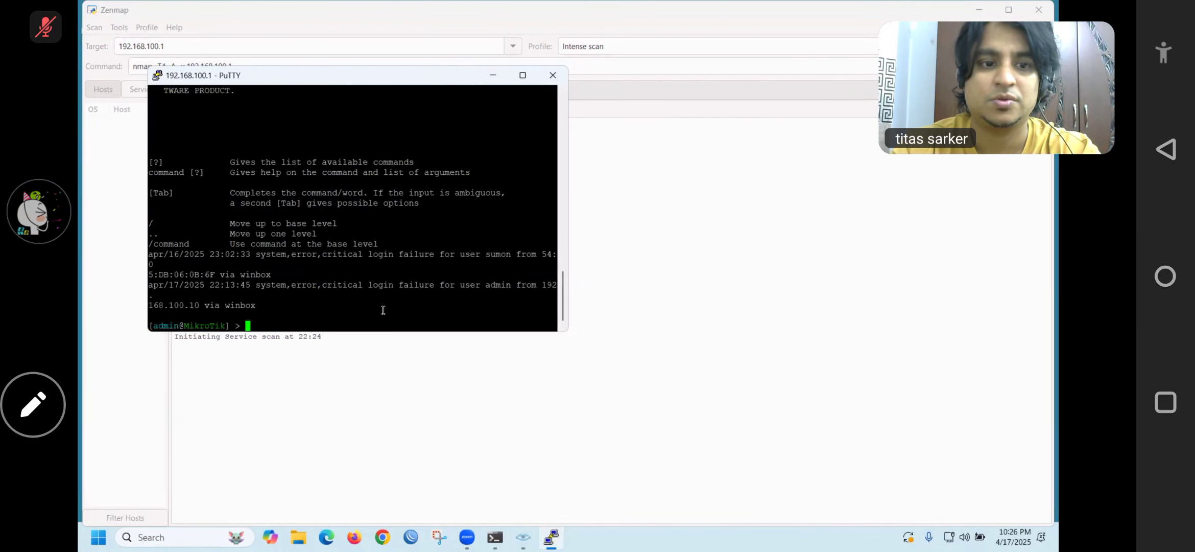
Run 'ip address print', Tab-complete 'system reset-configuration', then minimize PuTTY to show Zenmap
text(ip address )
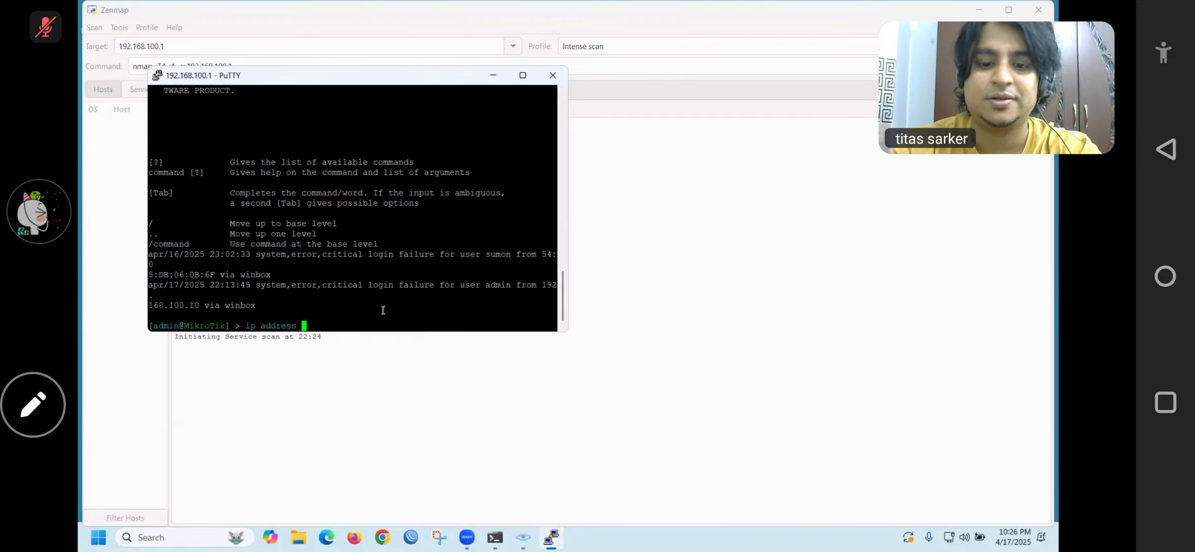
text(print)
key(Return)
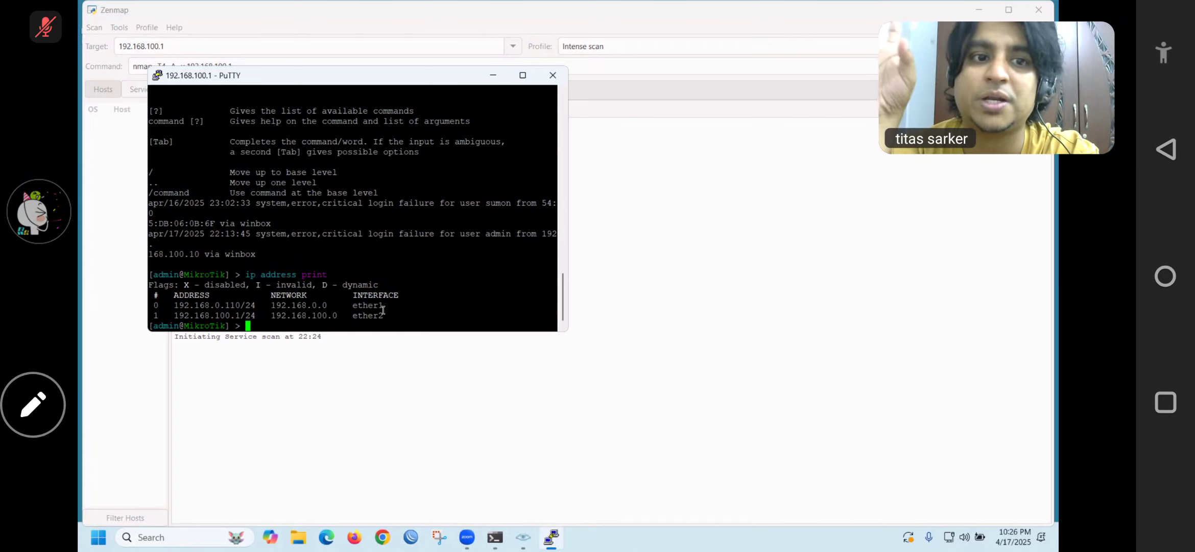
text(system re)
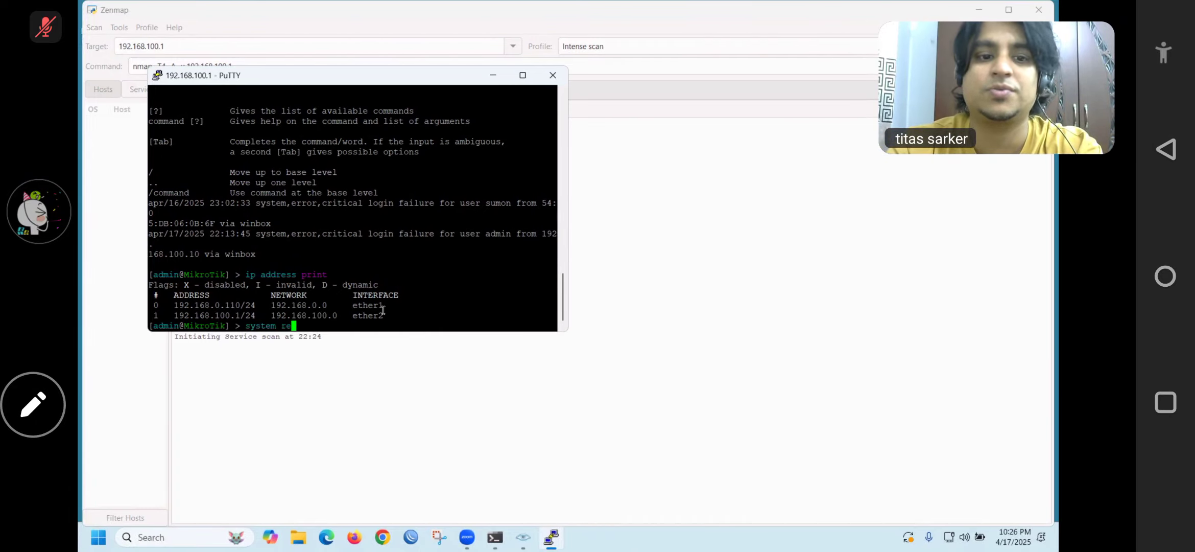
key(Tab)
key(Tab)
text(se)
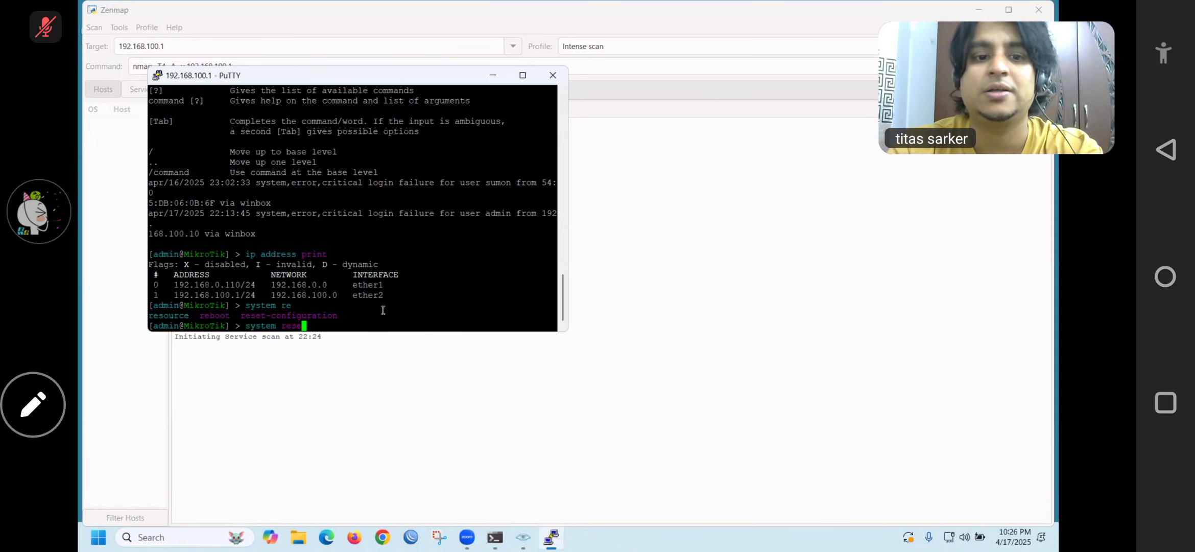
key(Tab)
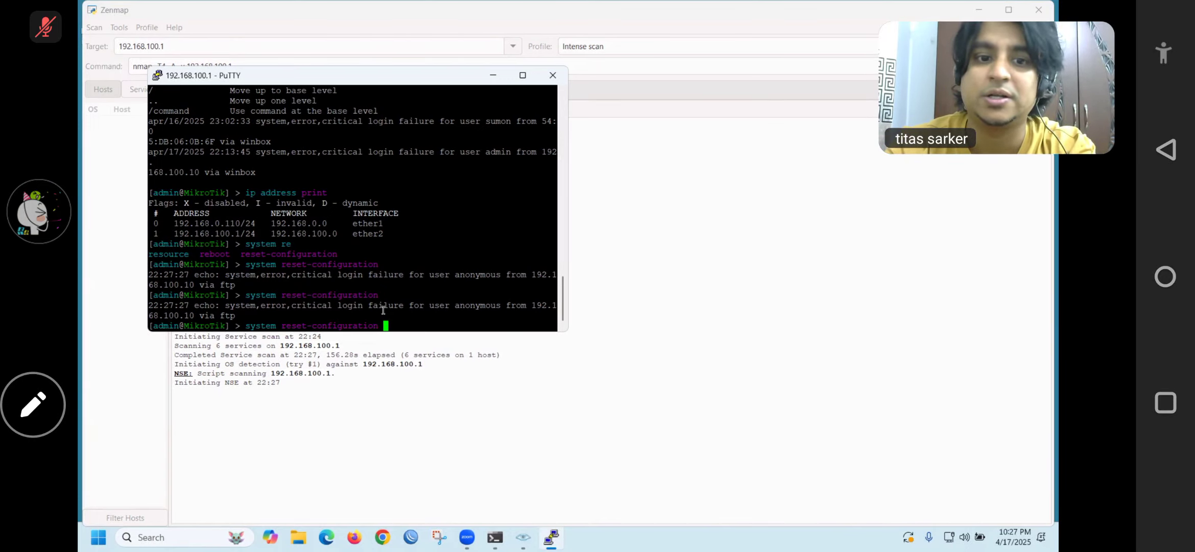
click(493, 75)
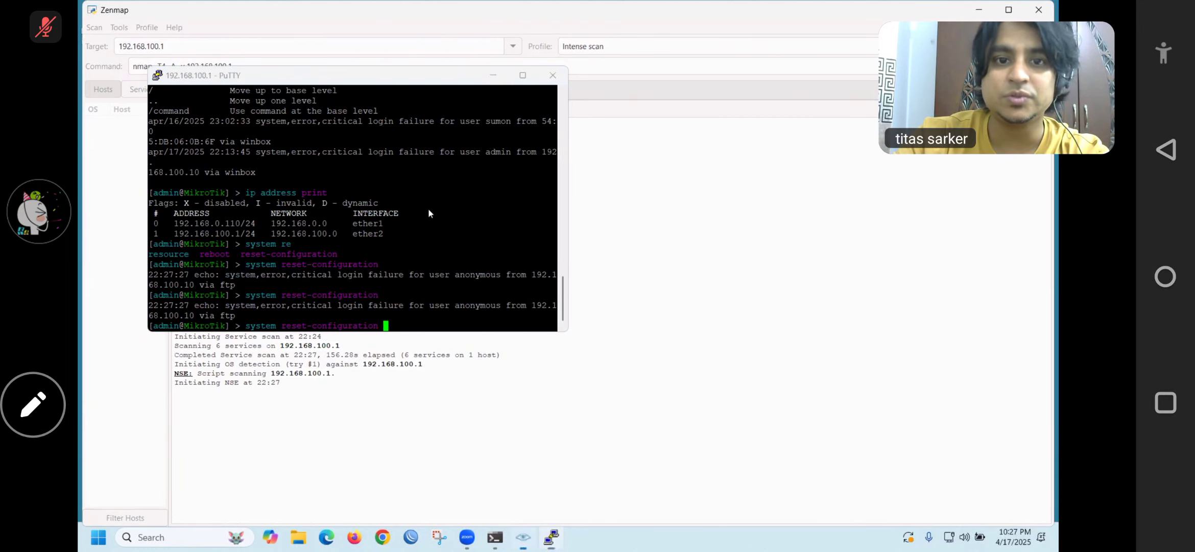
click(272, 288)
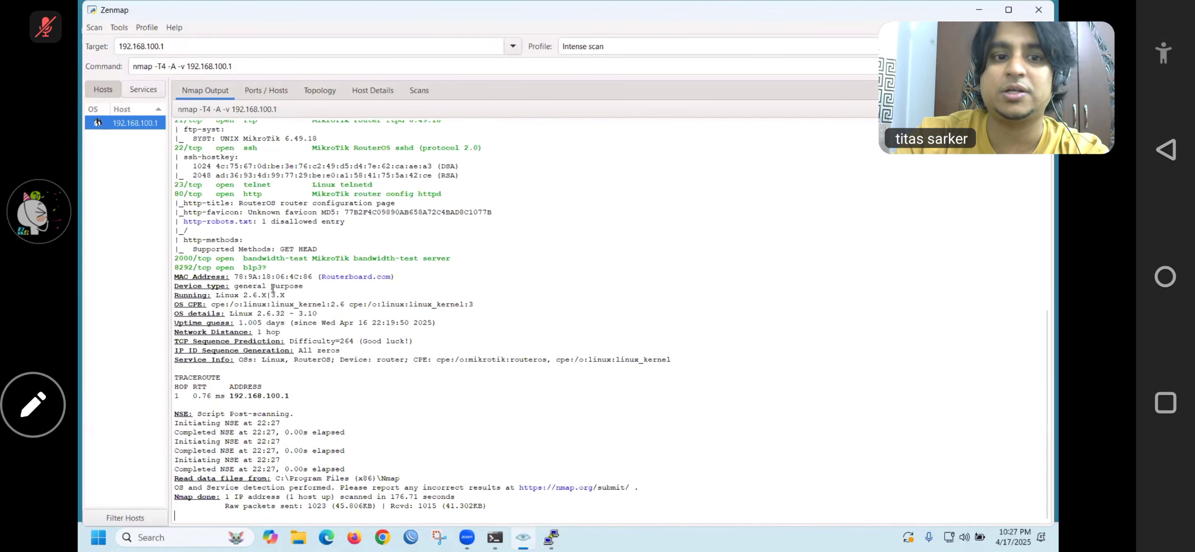
Minimize Zenmap and log in to the router in WinBox with the admin password
click(986, 13)
click(414, 537)
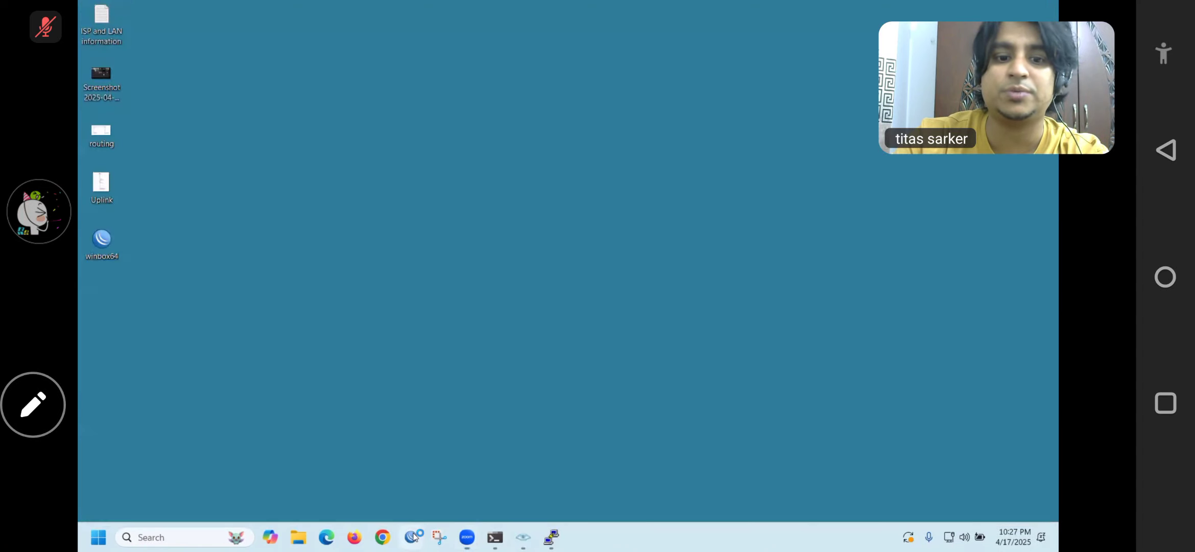
click(359, 92)
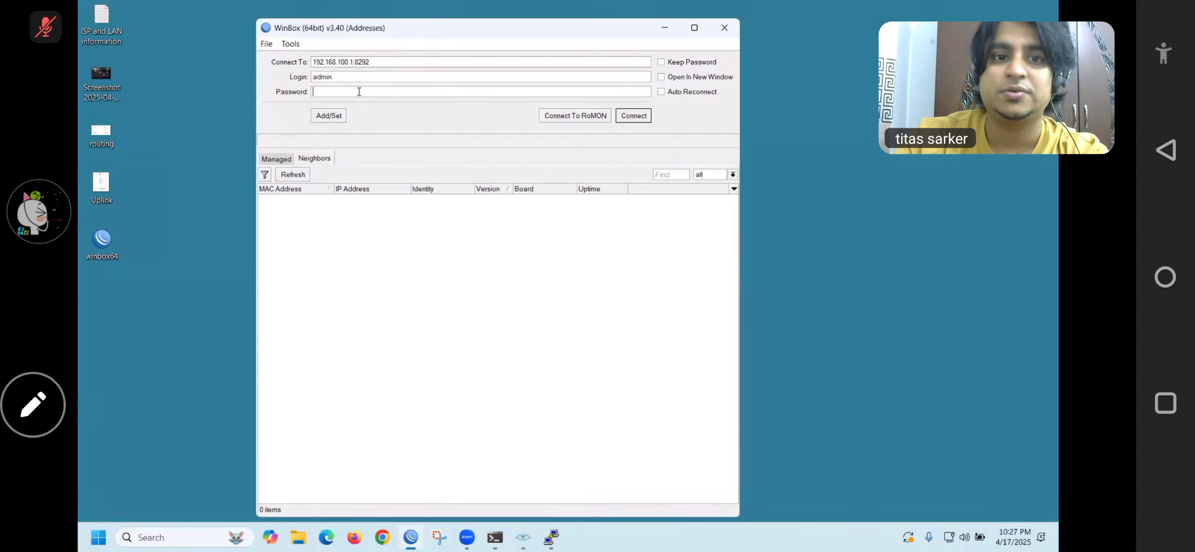
text(******)
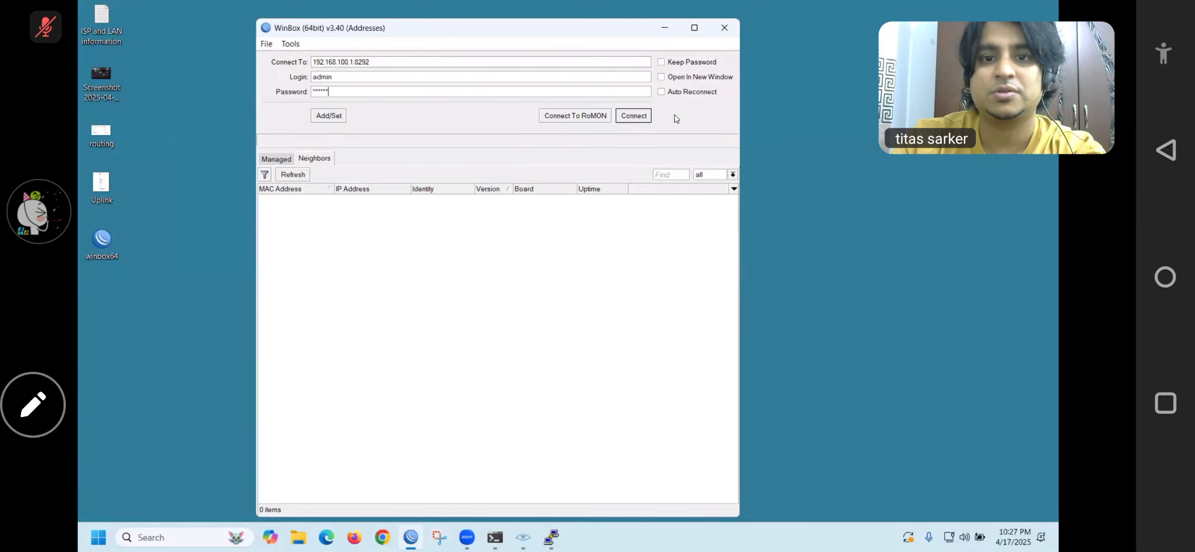
click(644, 118)
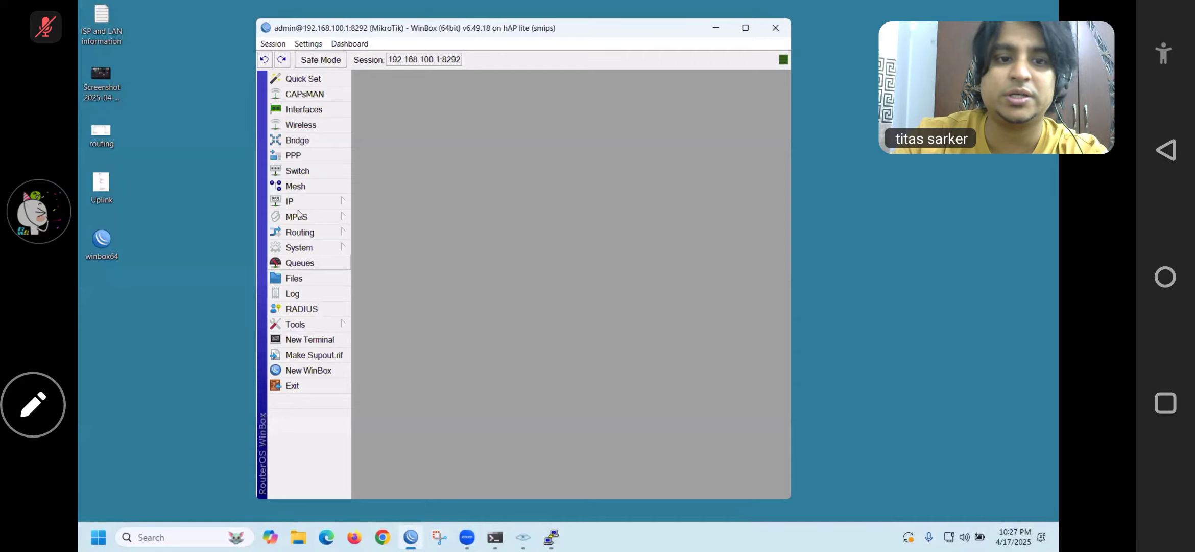
Disable the ssh and telnet services in the IP Service List
click(319, 201)
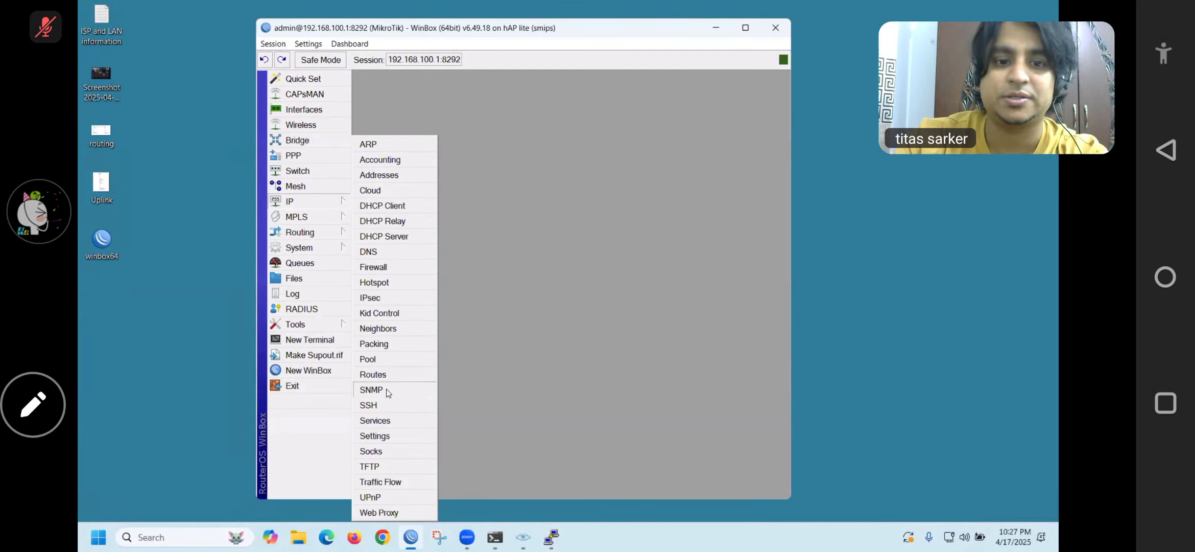
click(389, 420)
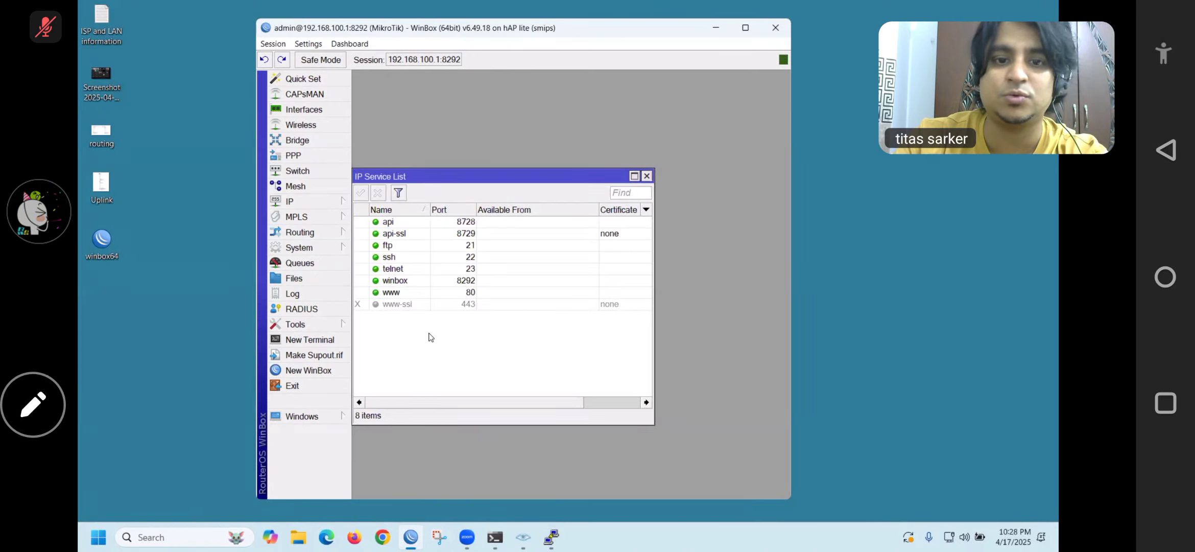
click(395, 257)
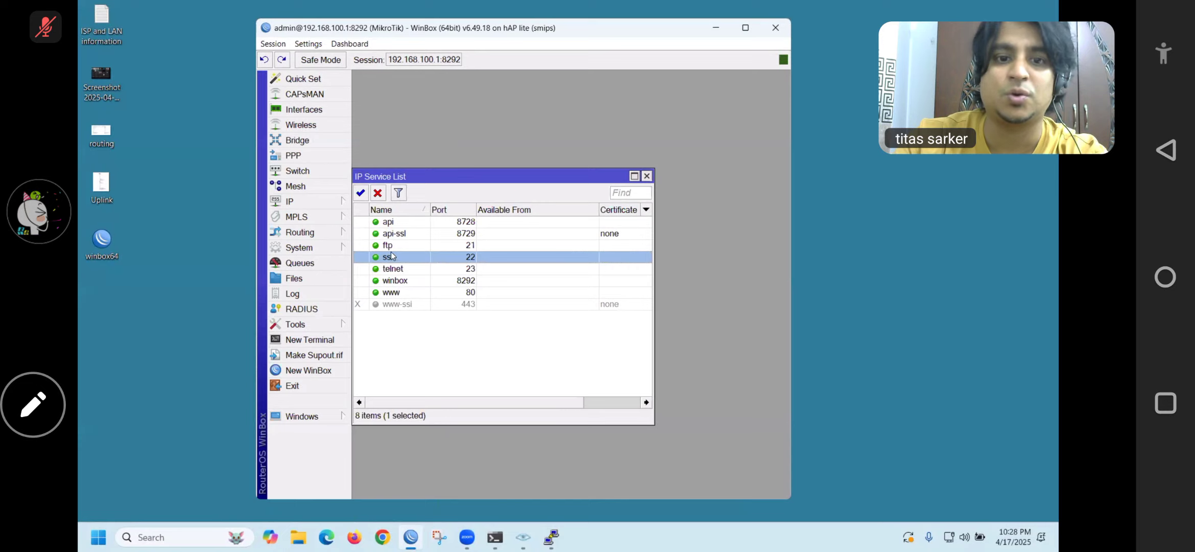
ctrl+click(393, 269)
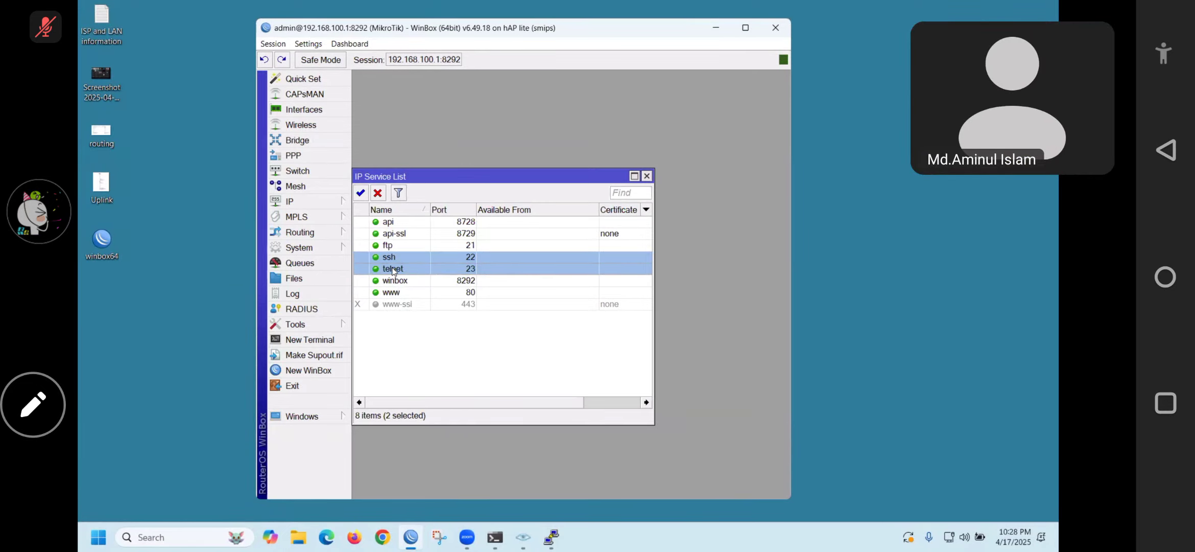
click(378, 194)
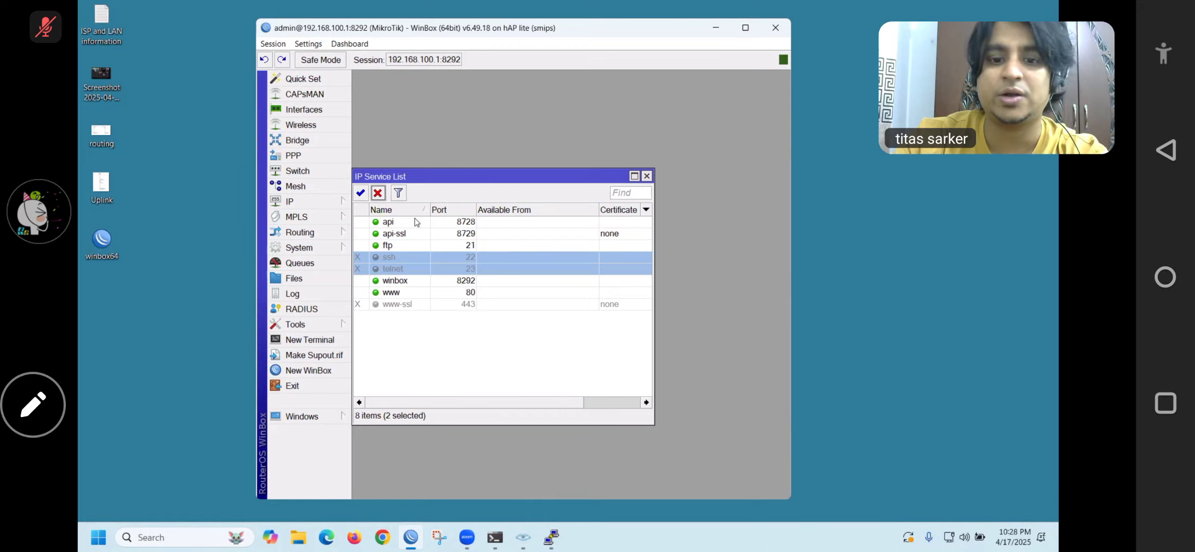
Close the PuTTY session and confirm
click(551, 541)
click(553, 75)
click(579, 314)
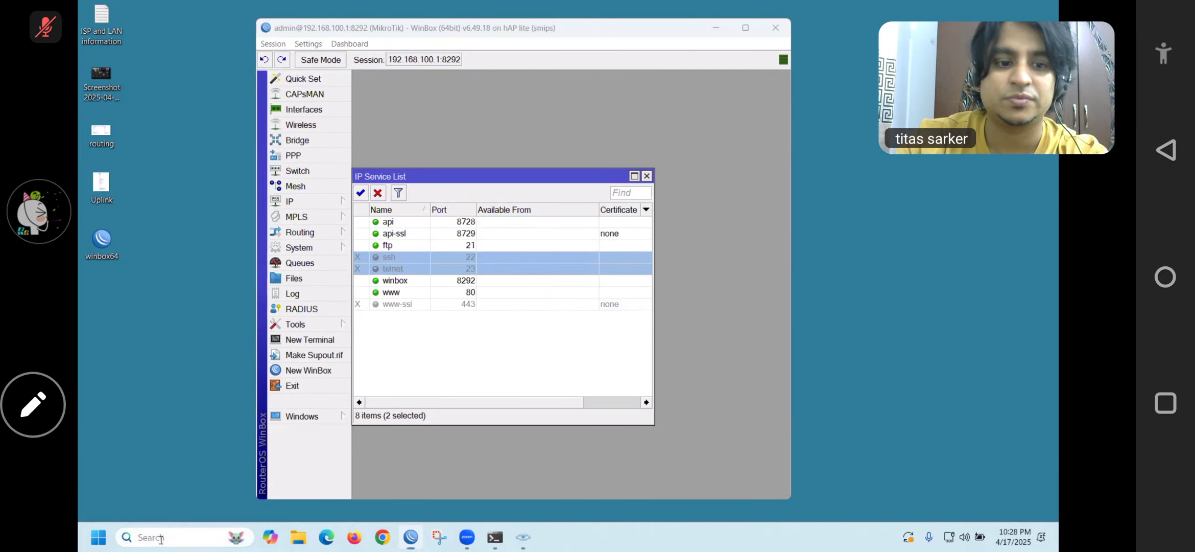
click(161, 537)
text(pu)
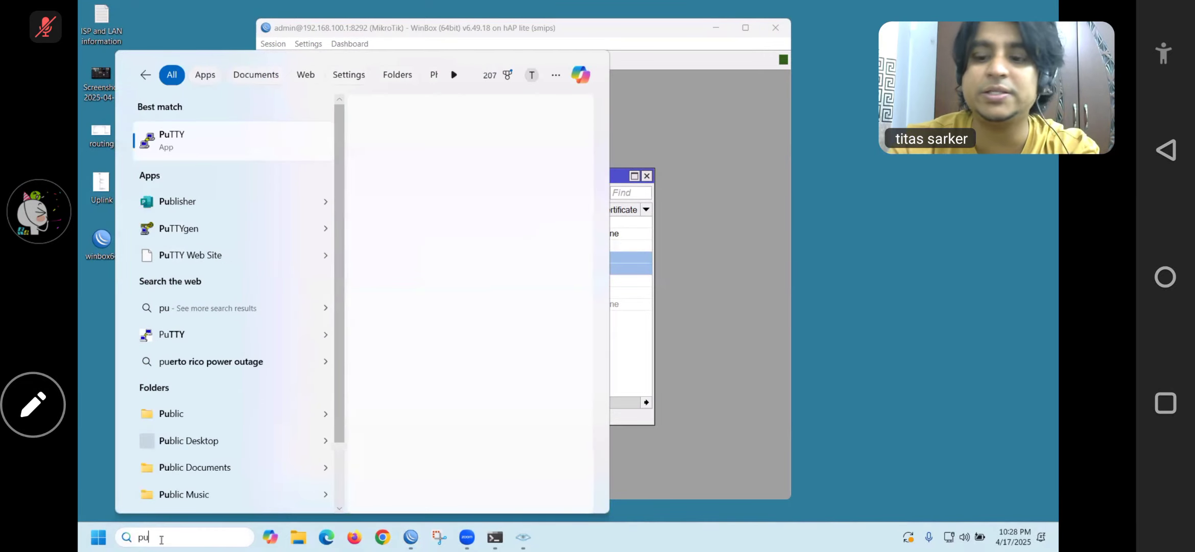
key(Return)
text(1)
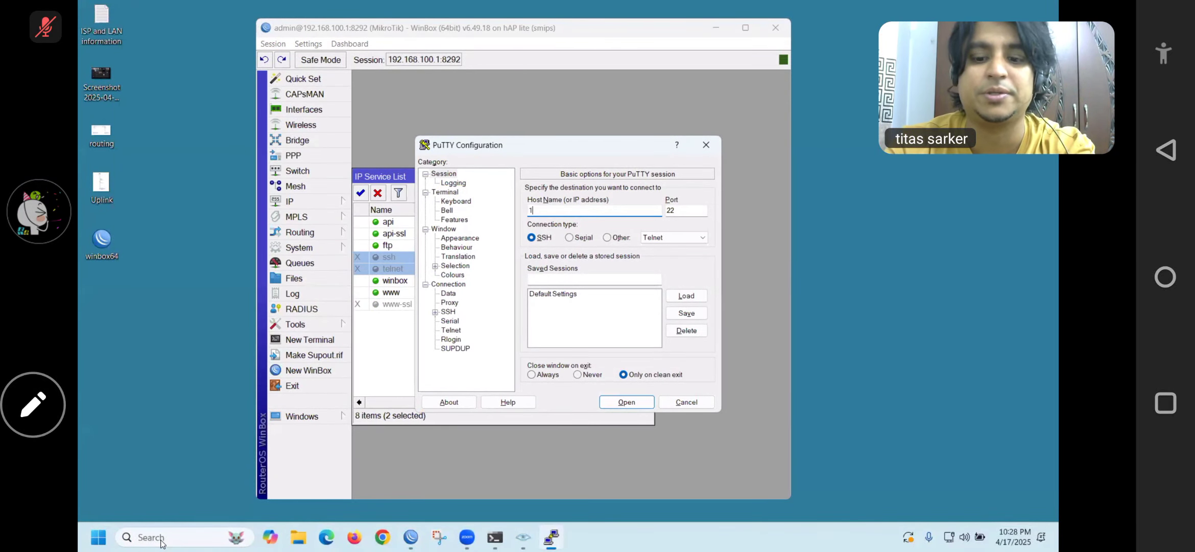
text(92.168.)
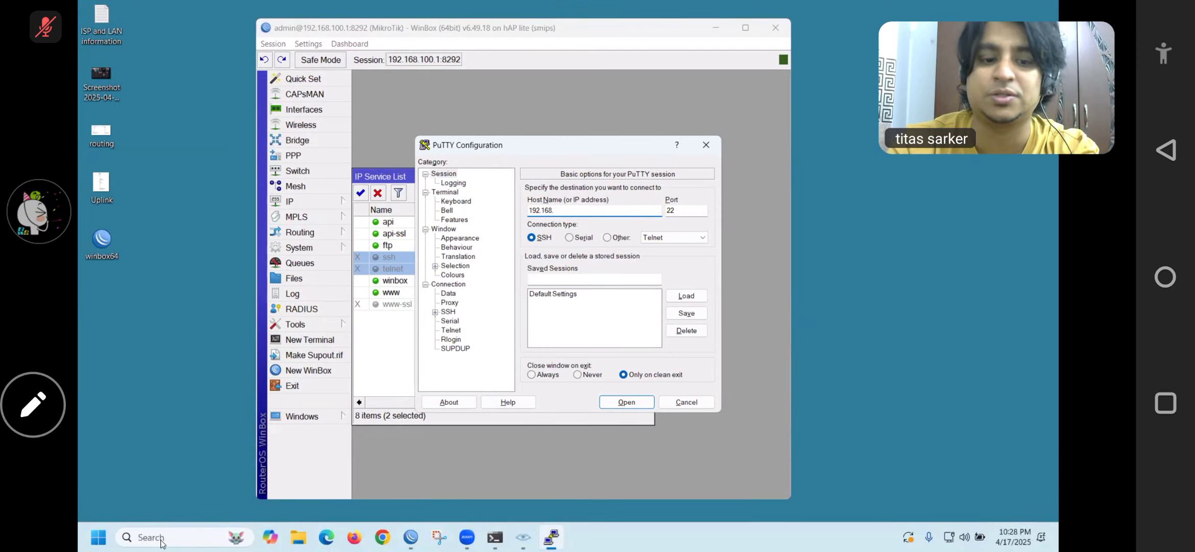
text(100.1)
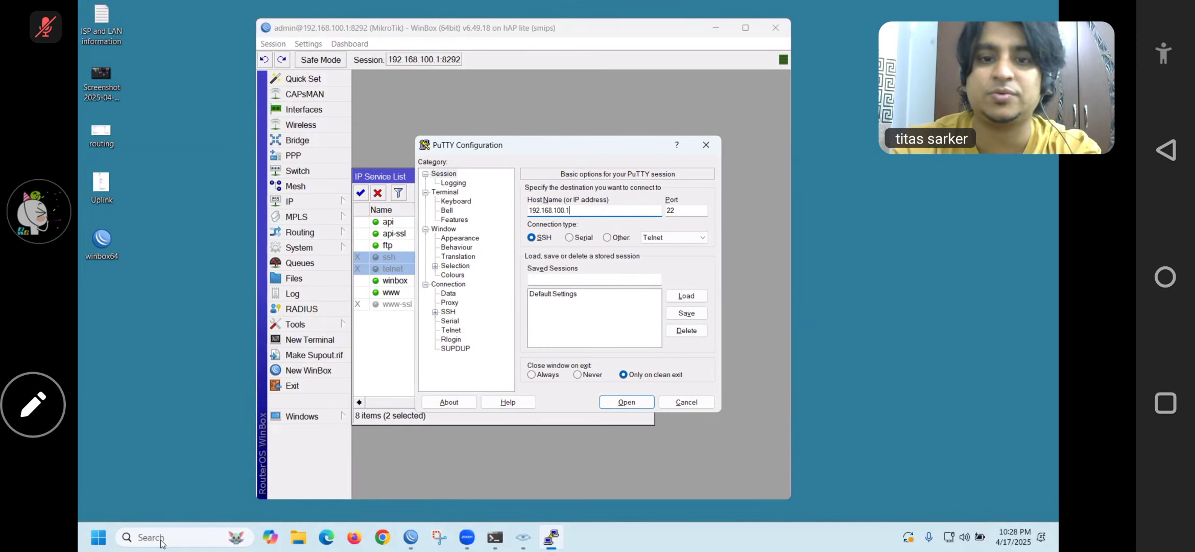
click(618, 402)
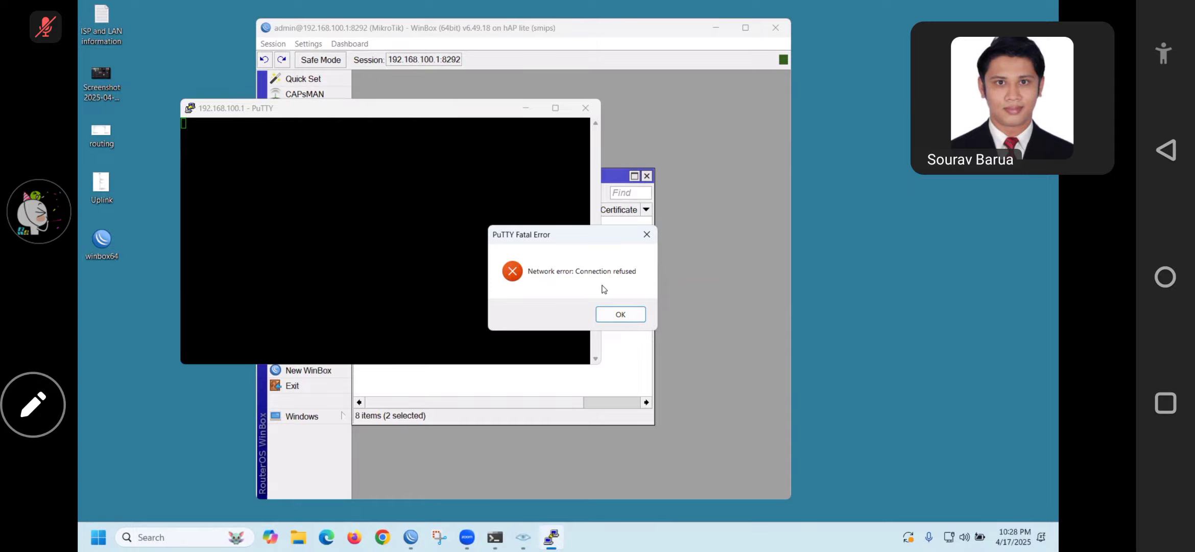
click(624, 312)
click(529, 109)
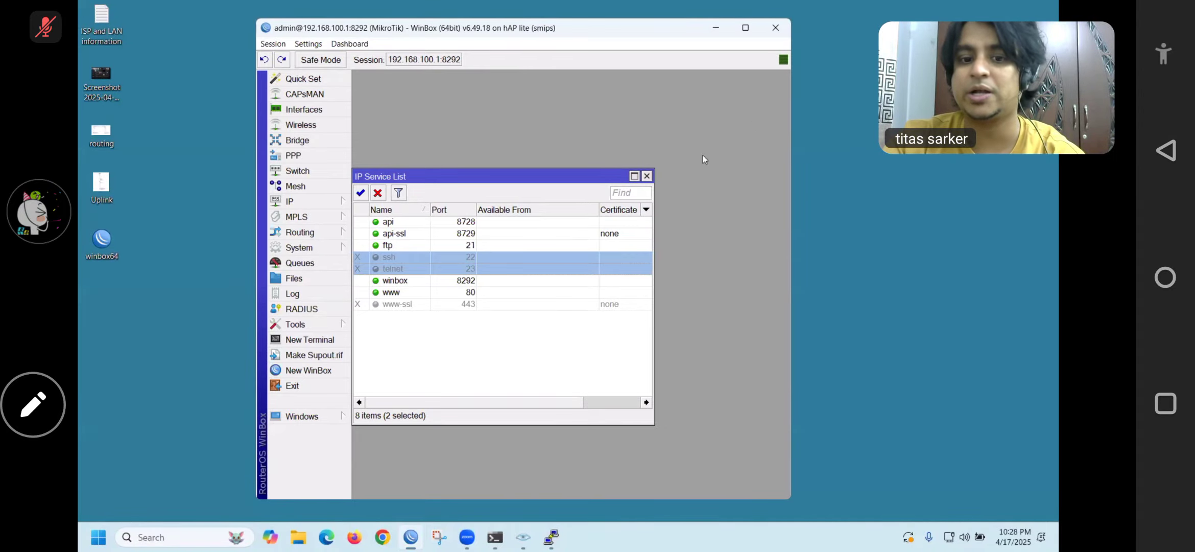
Close WinBox and run 'ping 192.168.100.1 -t' in Command Prompt
click(776, 29)
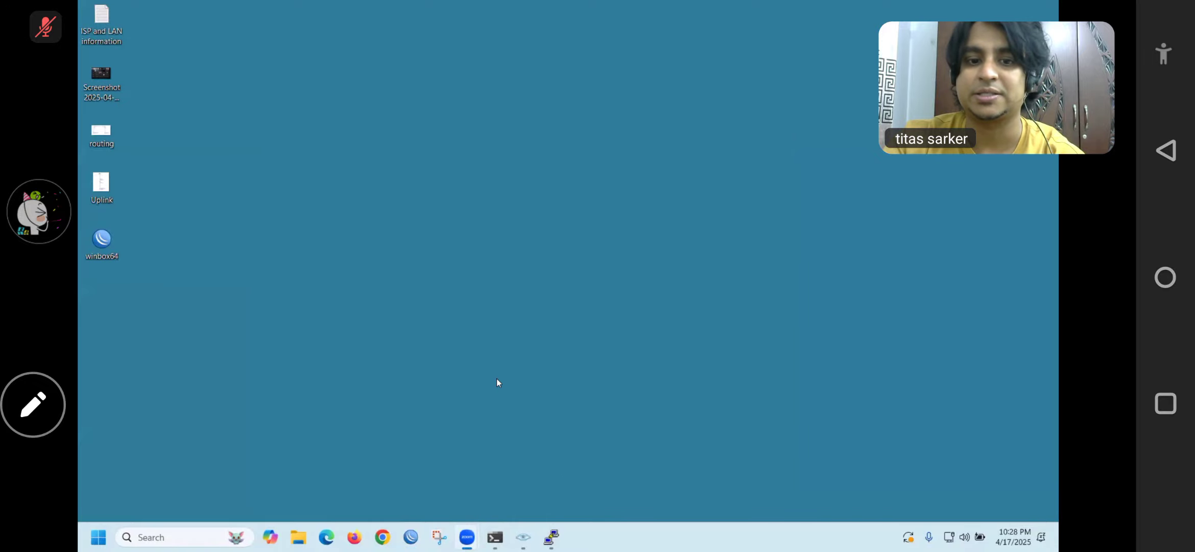
key(alt+Tab)
drag(513, 395, 423, 398)
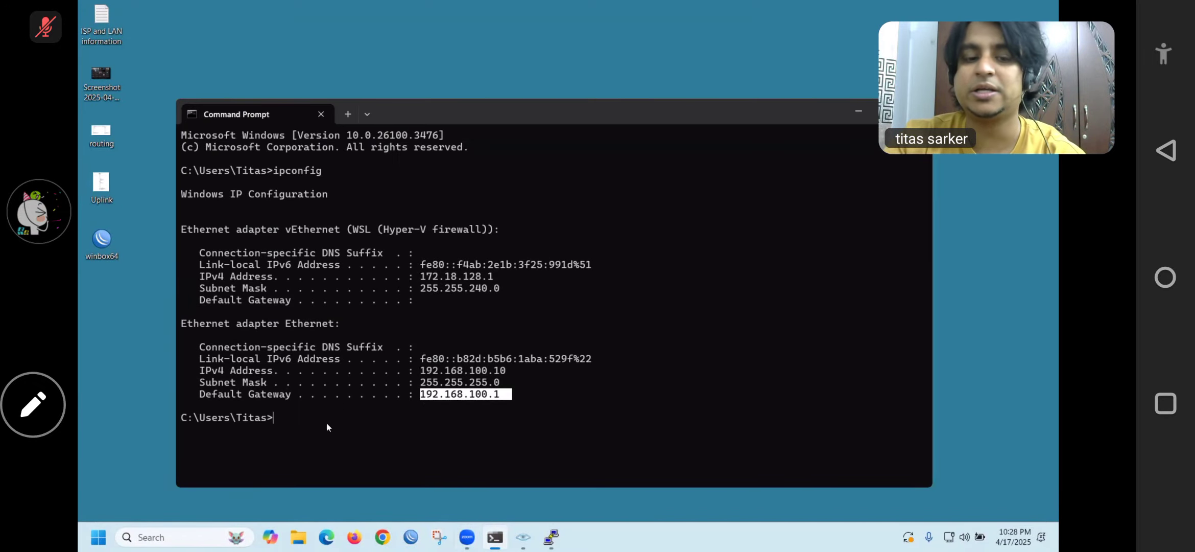
key(ctrl+c)
text(ping )
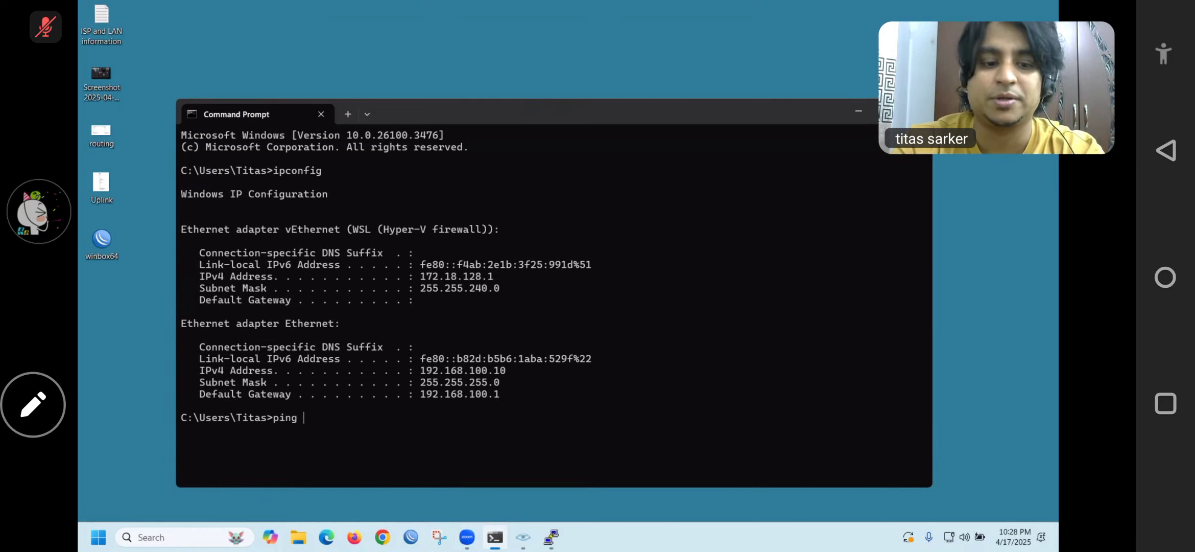
text(192.16)
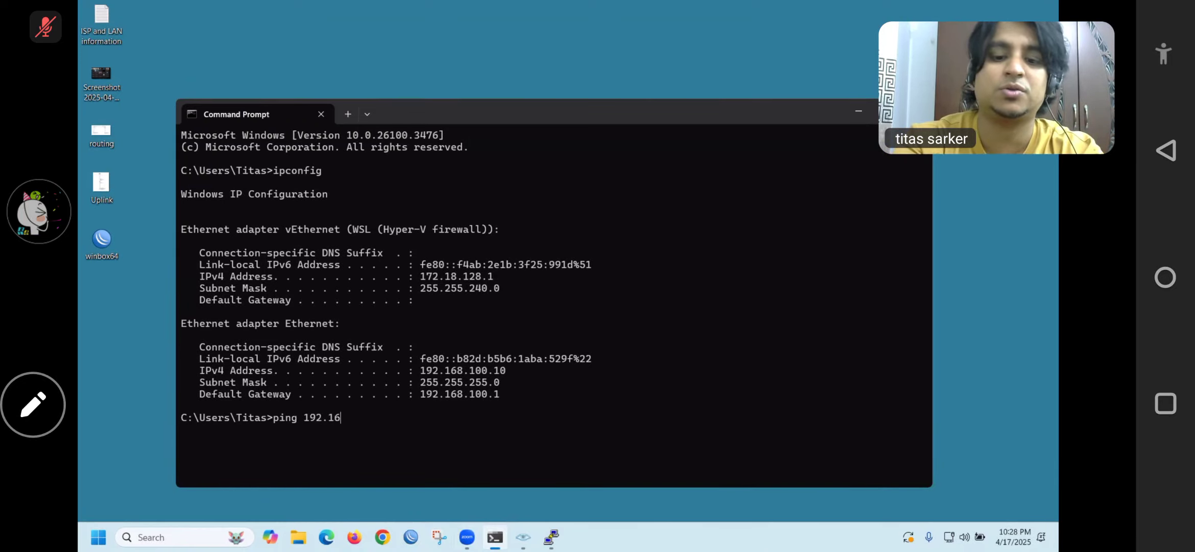
text(8.100)
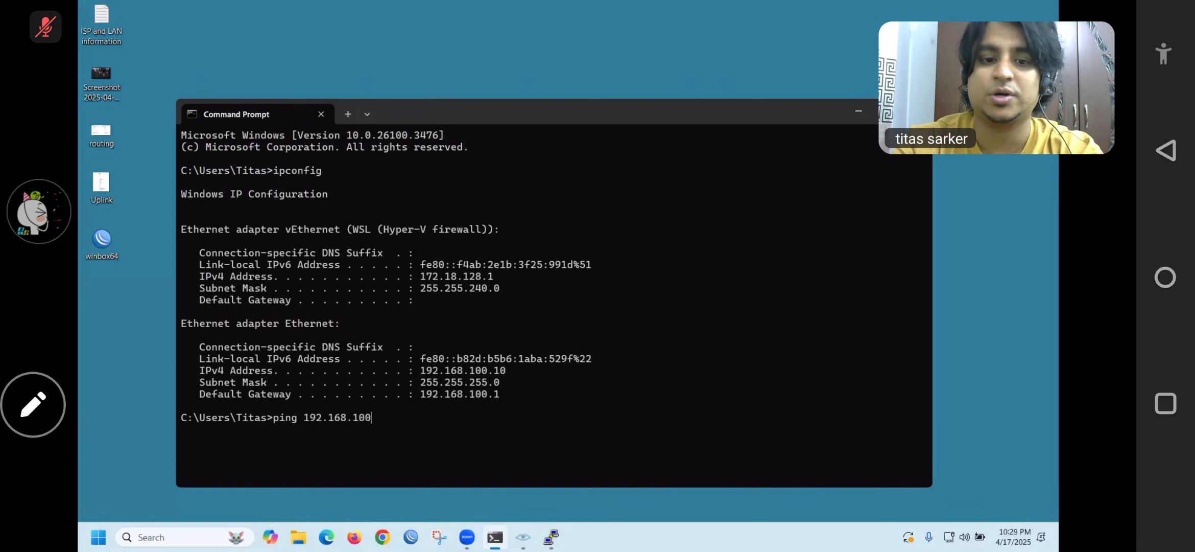
text(.1 -t)
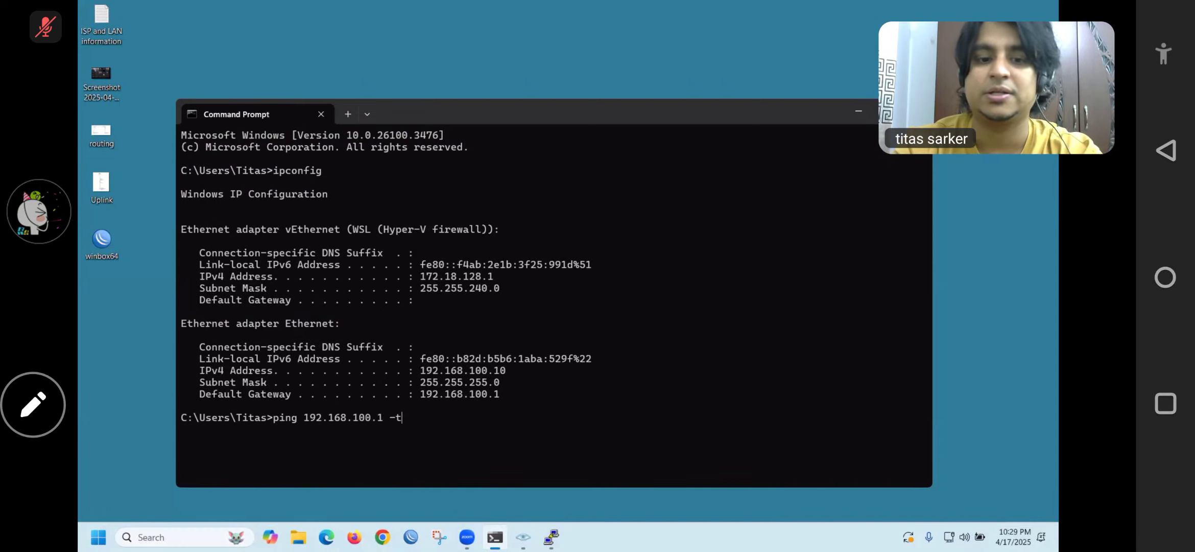
key(Return)
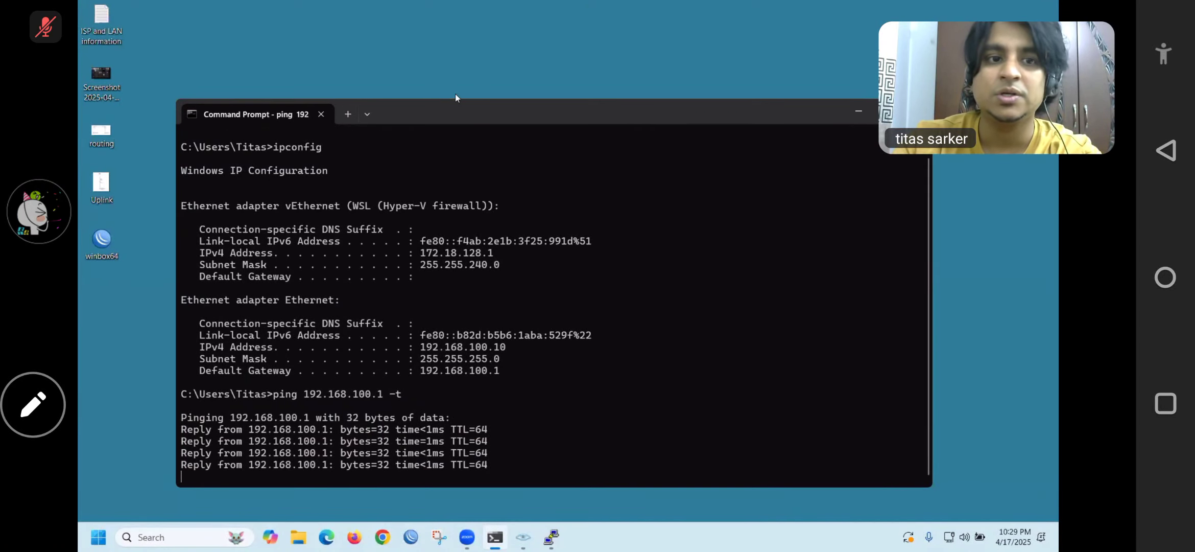
Shrink the console to the left and place a reopened WinBox login window on the right
drag(507, 115, 420, 75)
drag(848, 214, 457, 249)
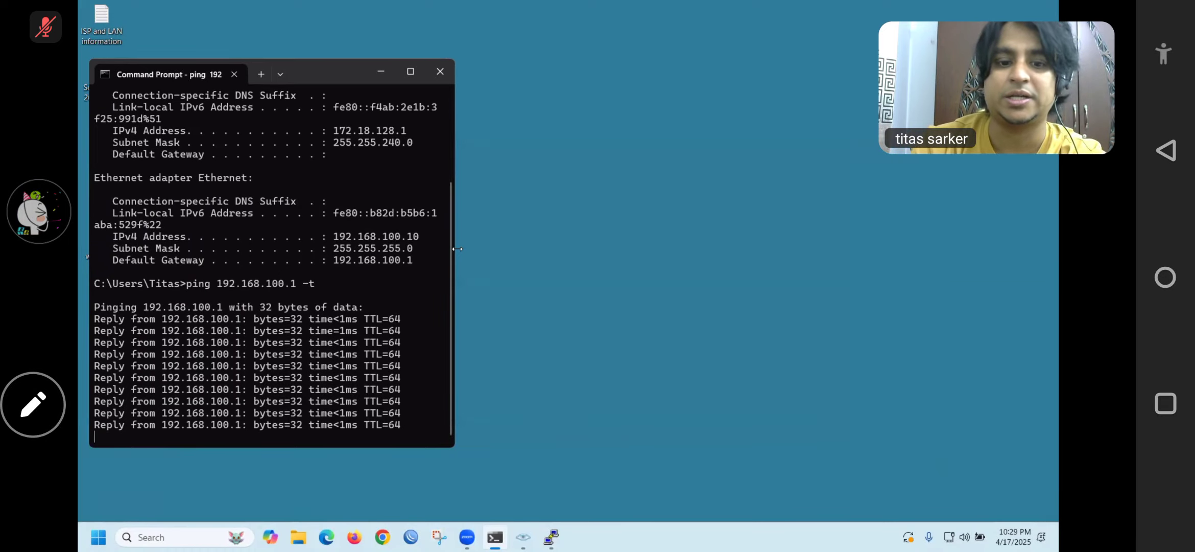
click(411, 536)
drag(417, 24, 596, 17)
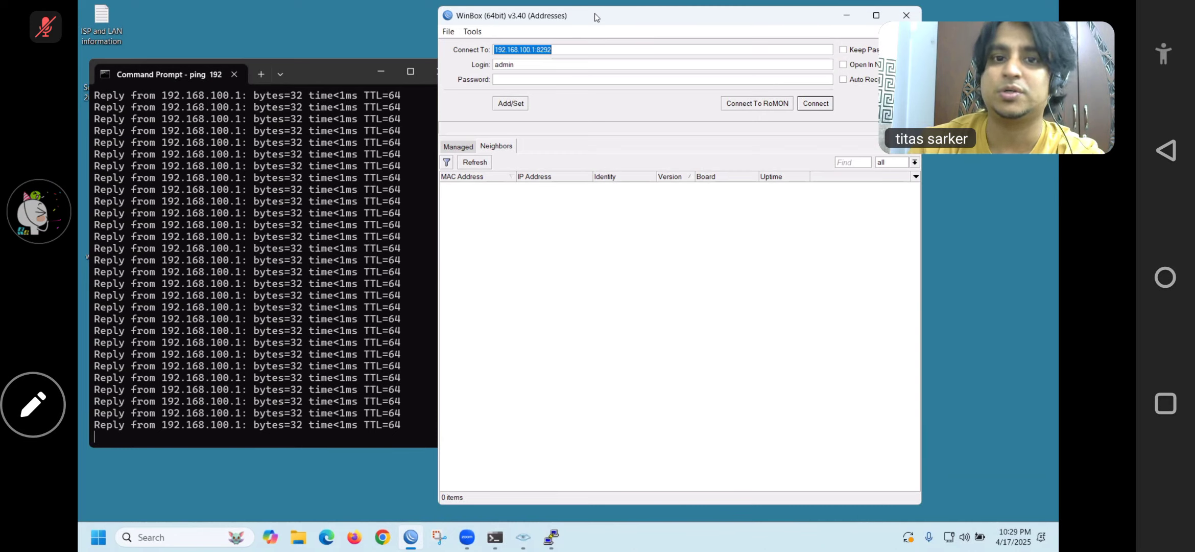
Log into the router at 192.168.100.1 with its password and dismiss the IP Service List
click(610, 79)
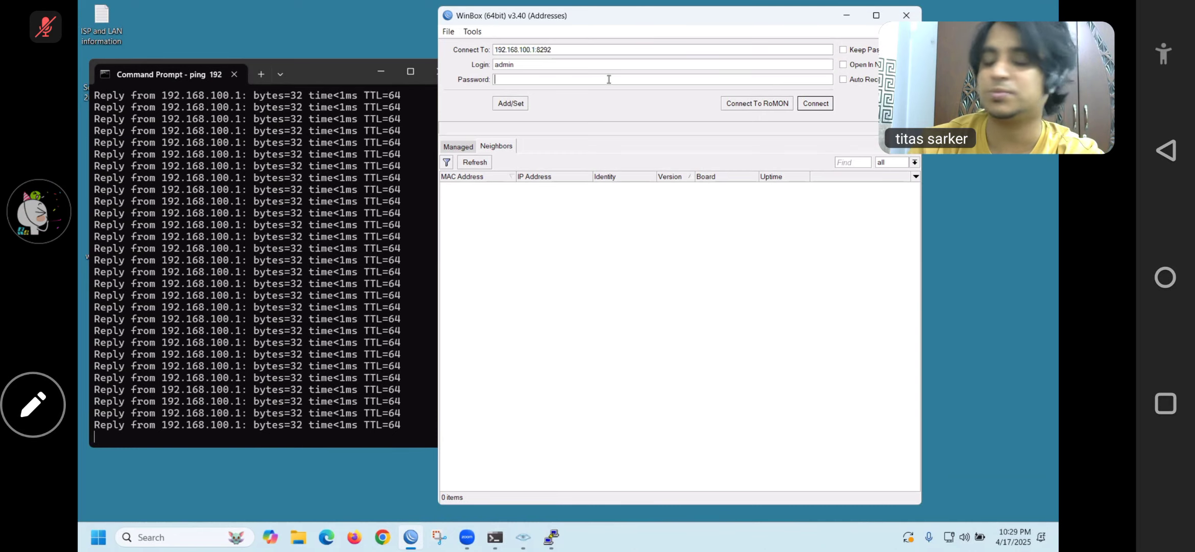
text(******)
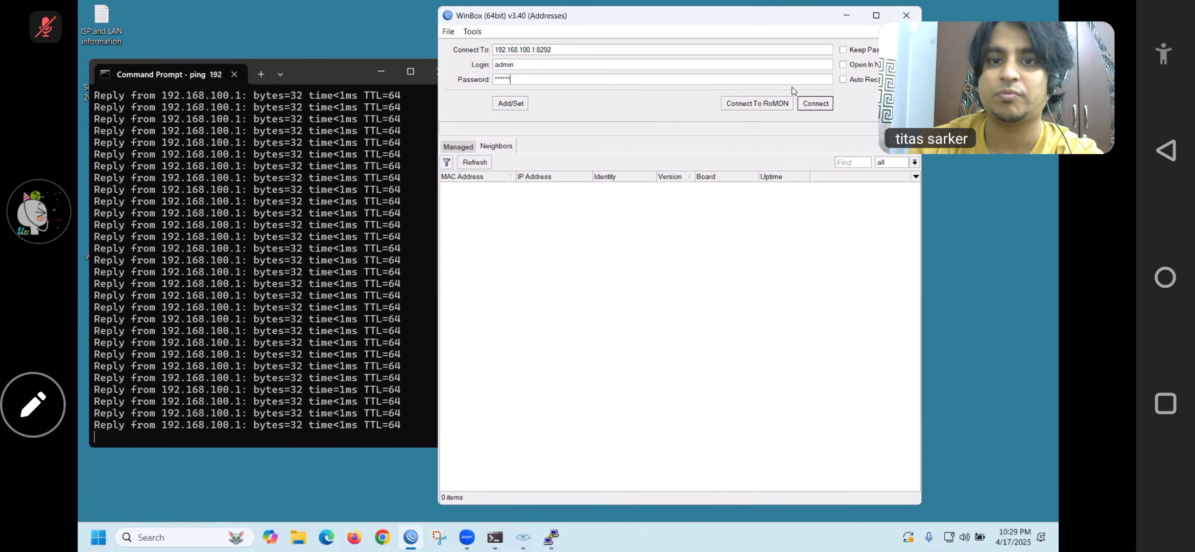
click(809, 105)
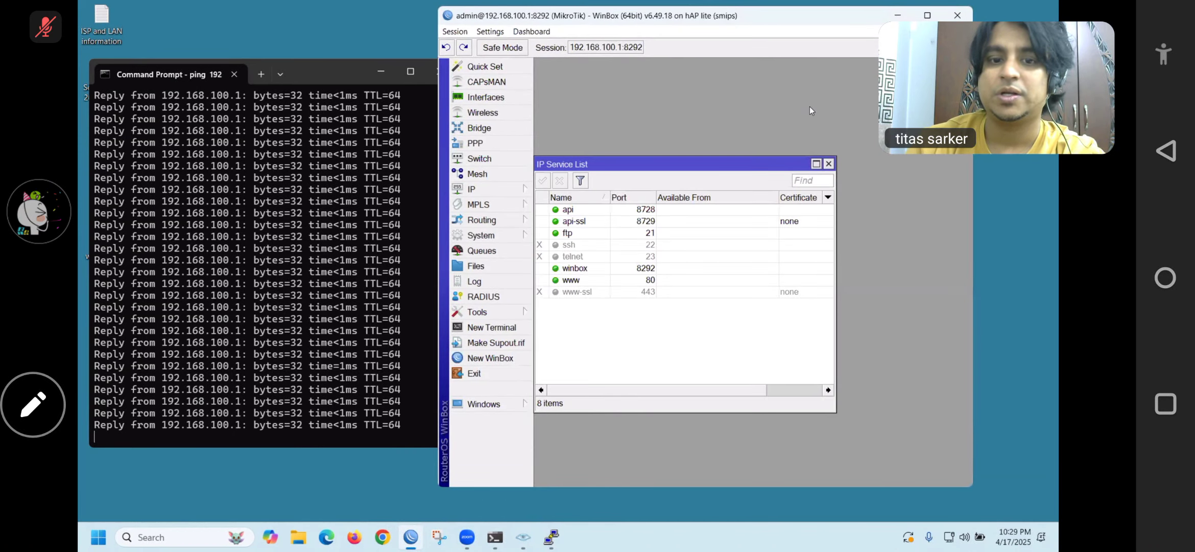
key(Escape)
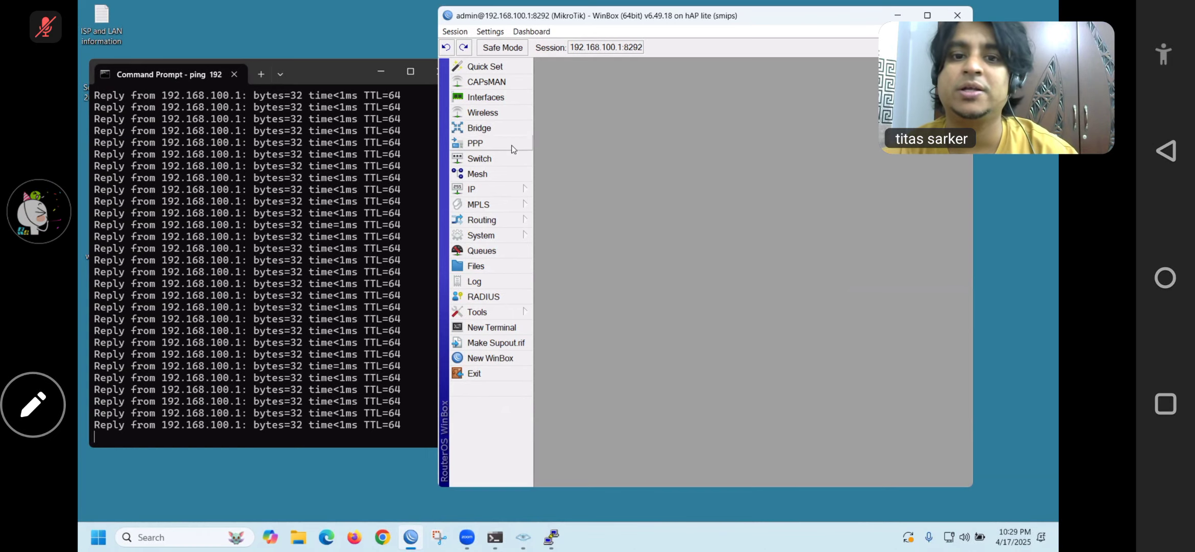
Open IP > Firewall and show the Filter Rules list, which is empty
click(470, 190)
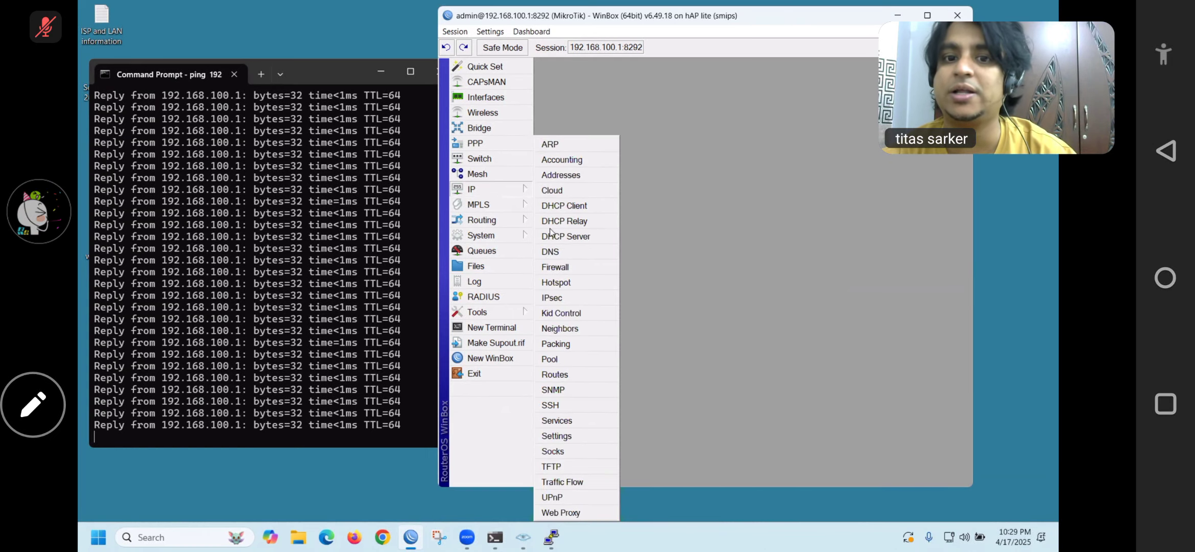
click(557, 266)
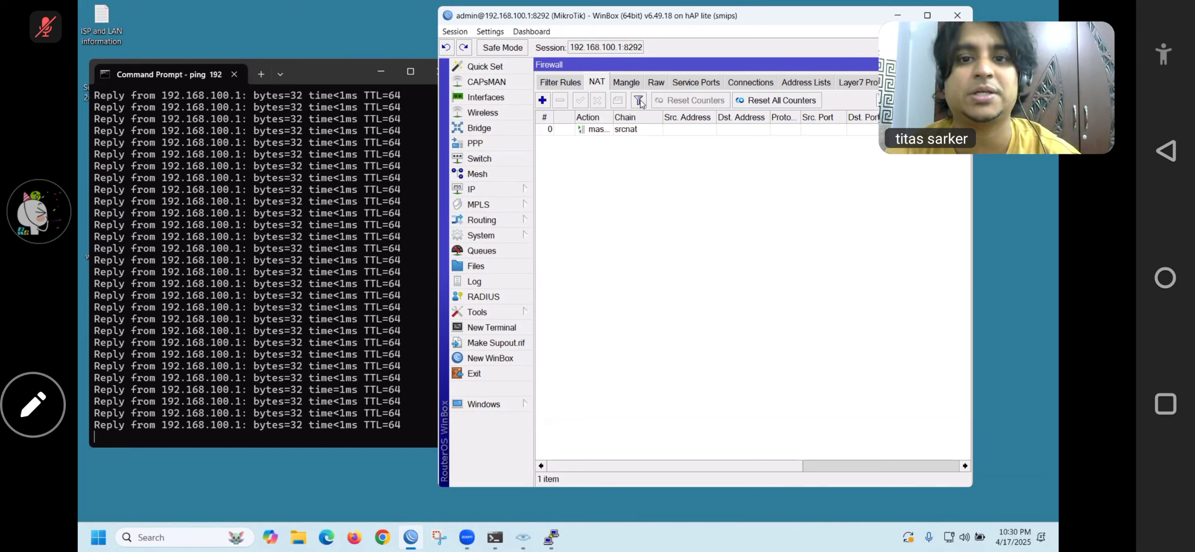
click(577, 84)
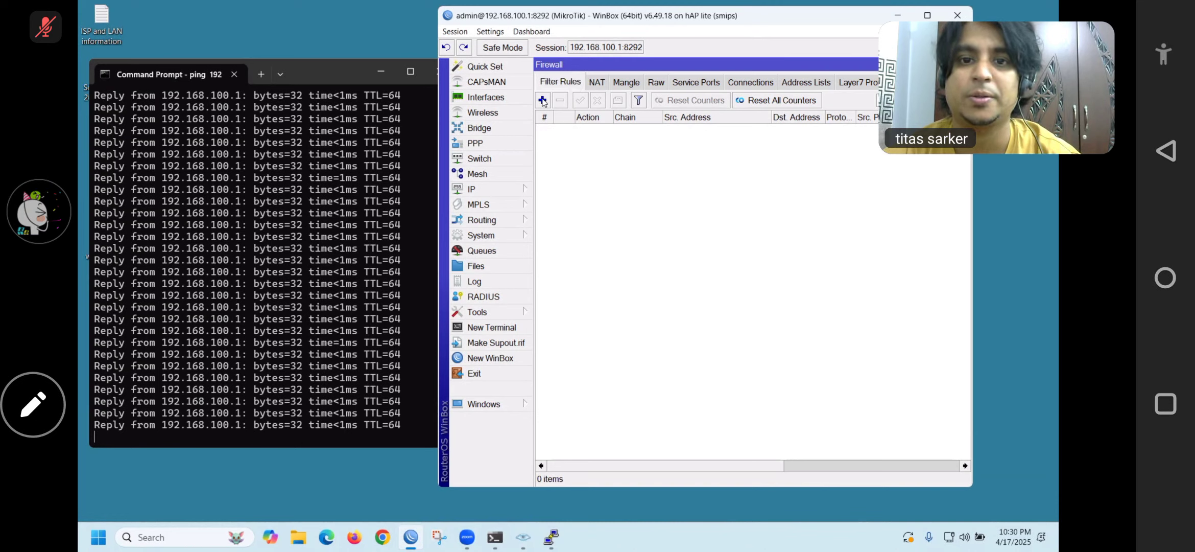
Start a new input-chain filter rule matching ICMP from source 192.168.100.0/24
click(542, 100)
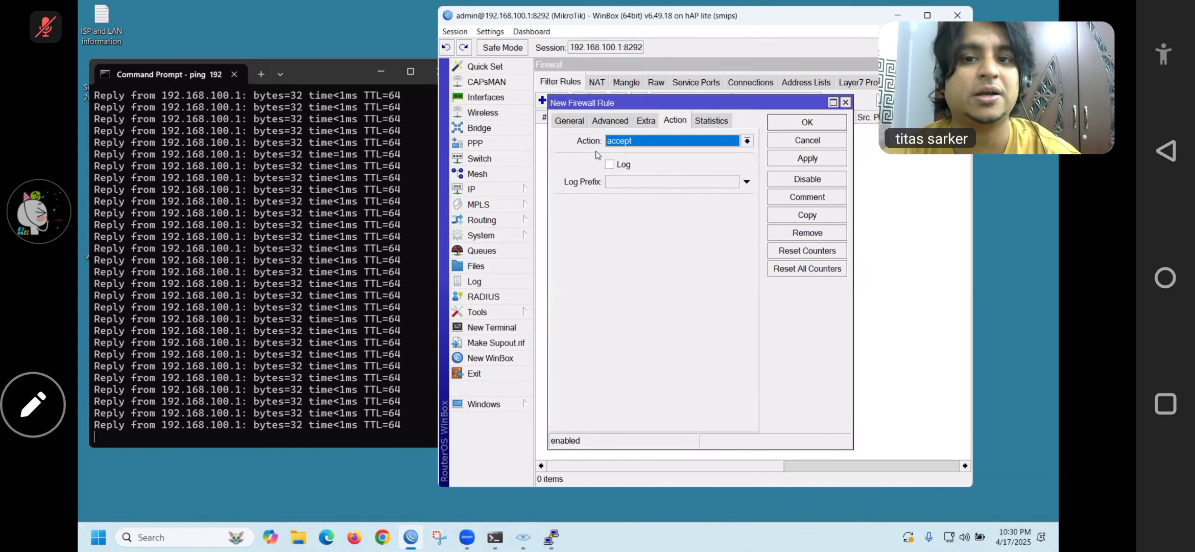
click(582, 120)
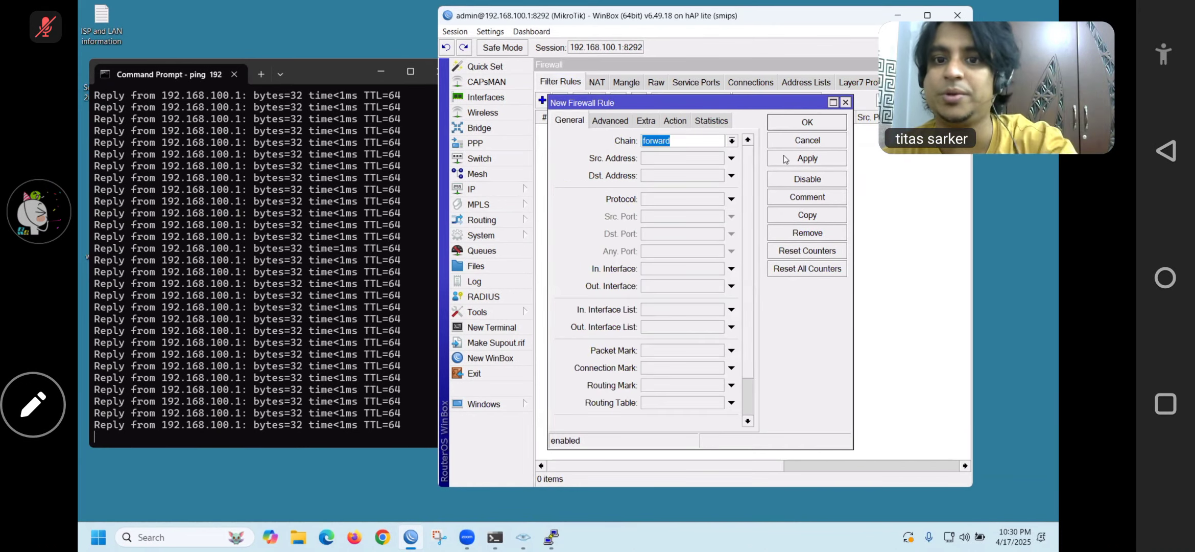
click(731, 140)
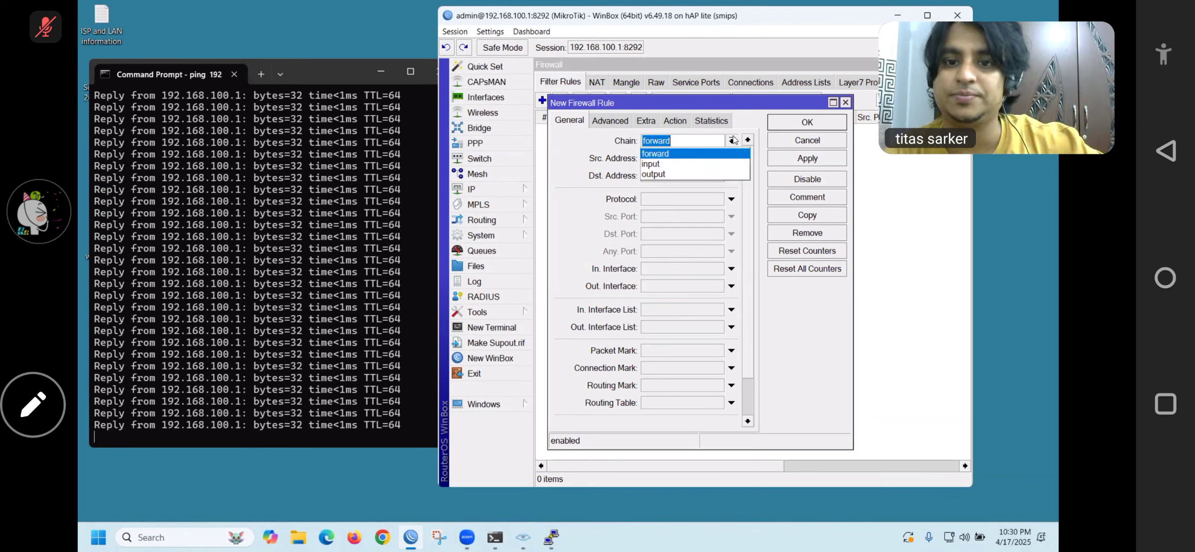
click(669, 164)
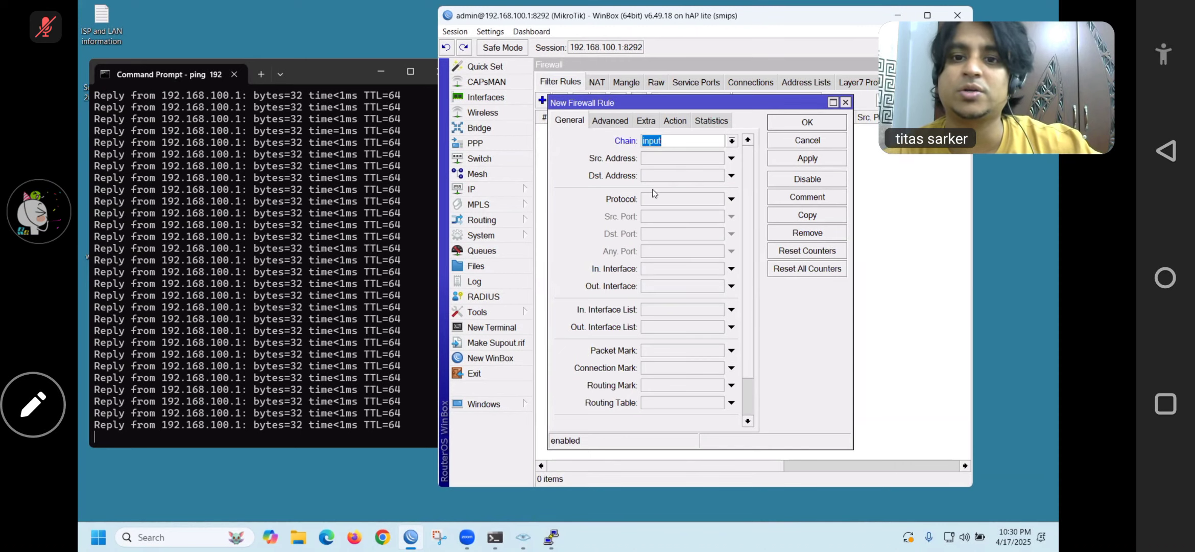
click(650, 161)
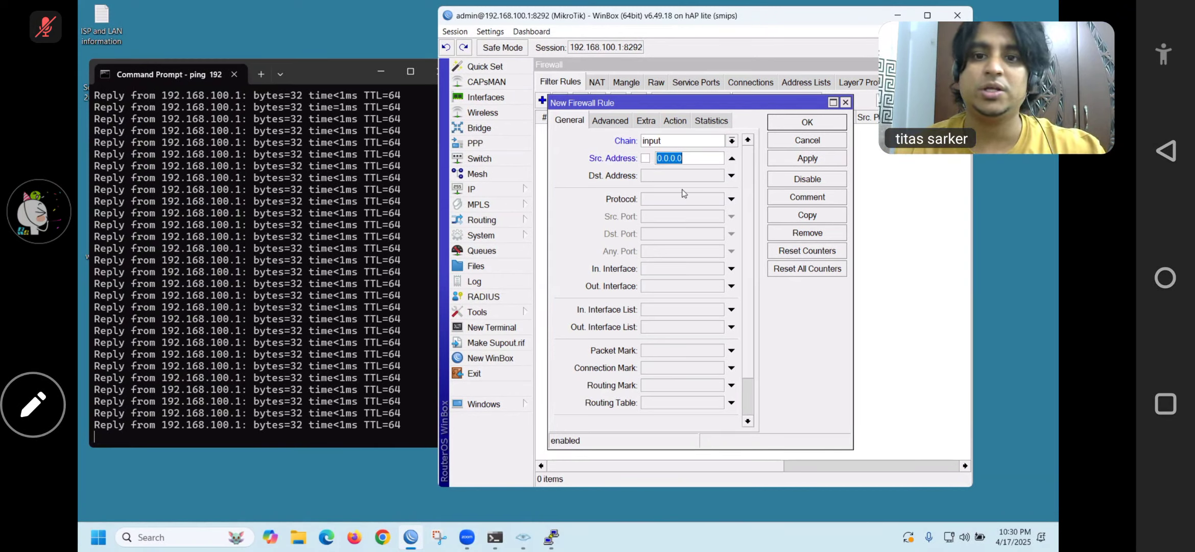
text(192.168.100)
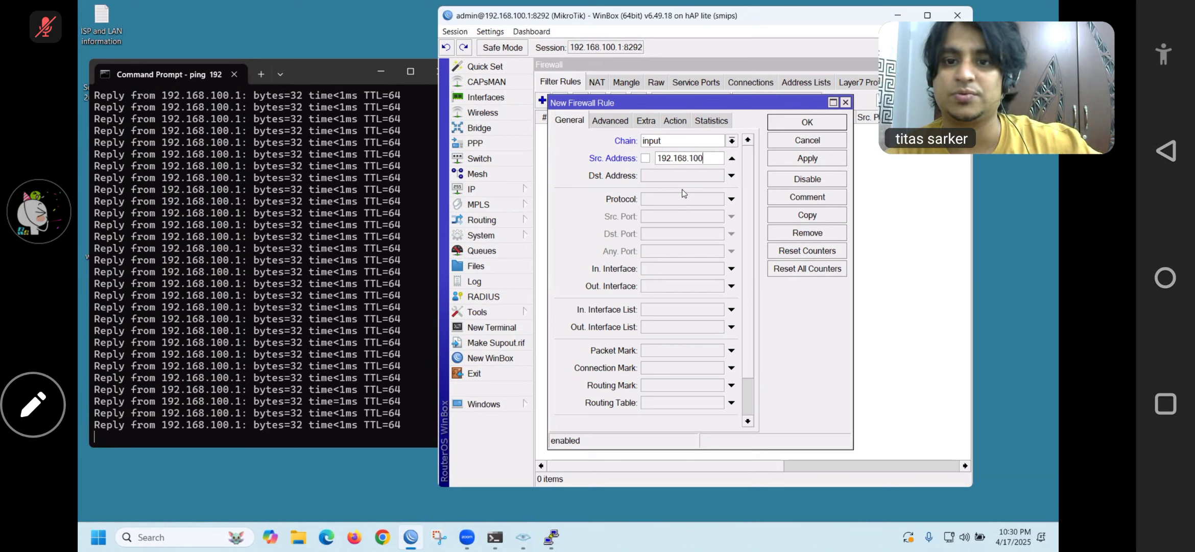
text(.0/24)
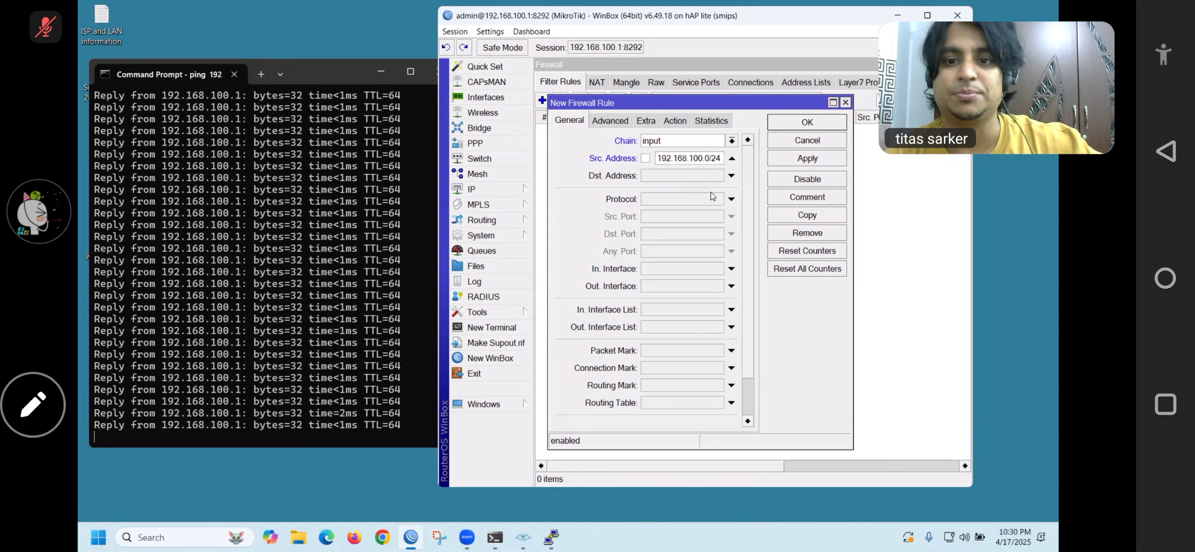
click(695, 203)
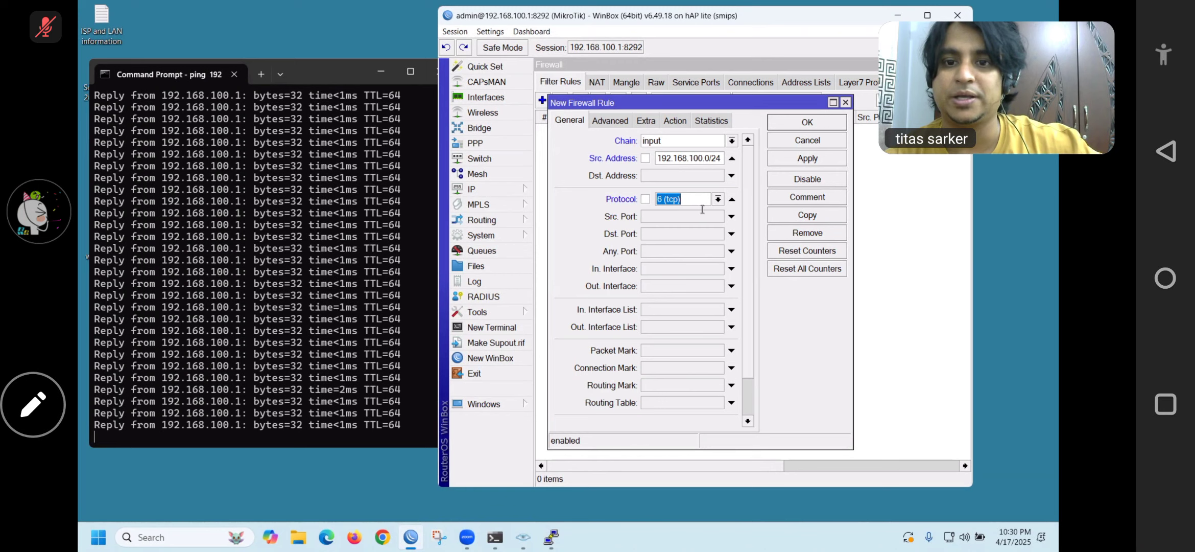
click(711, 204)
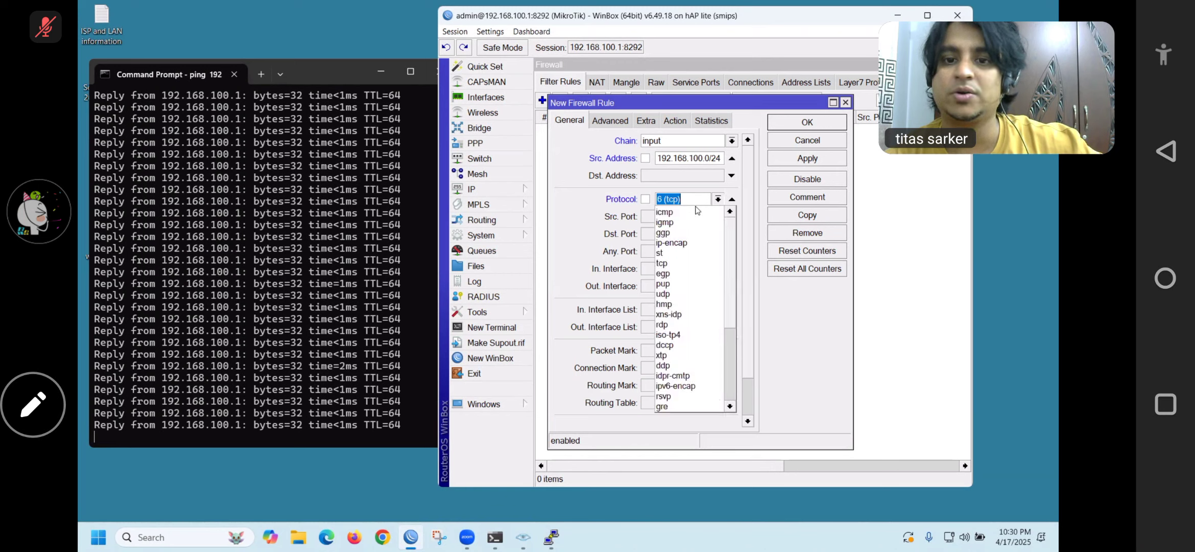
click(676, 213)
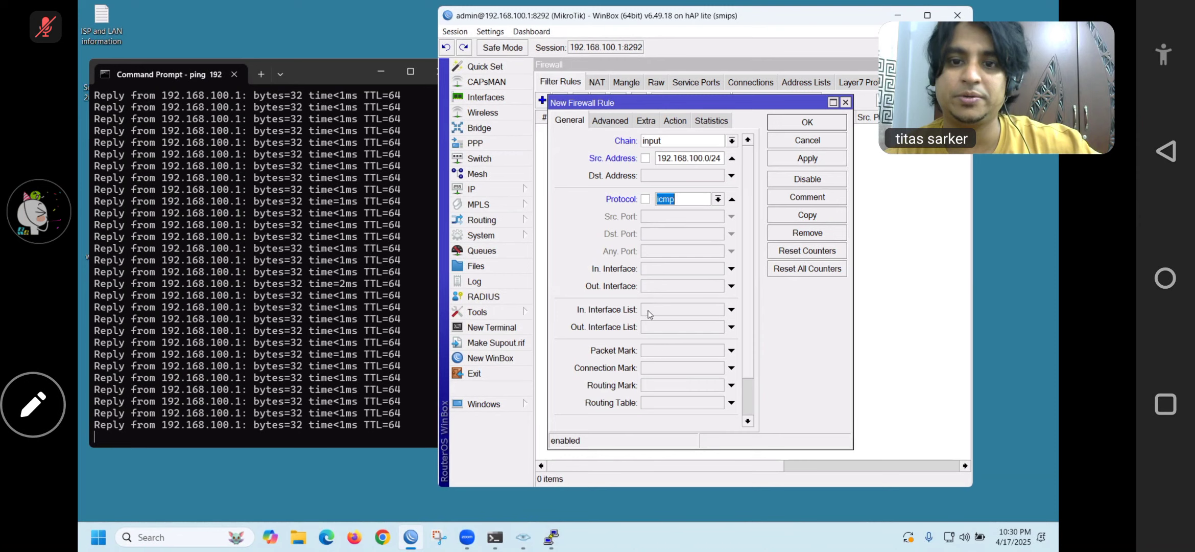
Set the rule's action to drop and save it, so the running ping times out
click(681, 120)
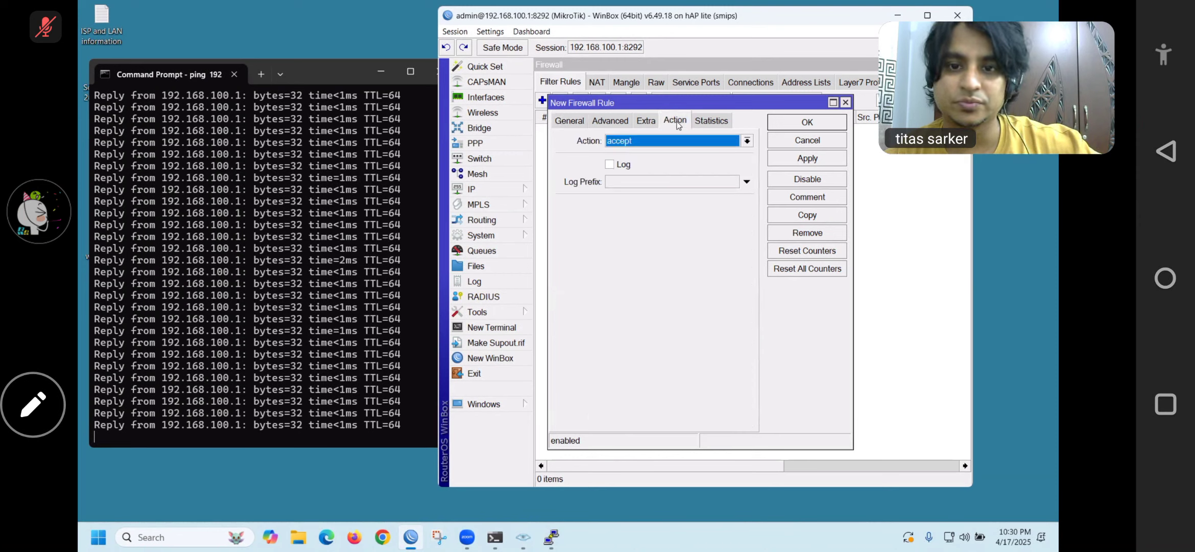
click(750, 142)
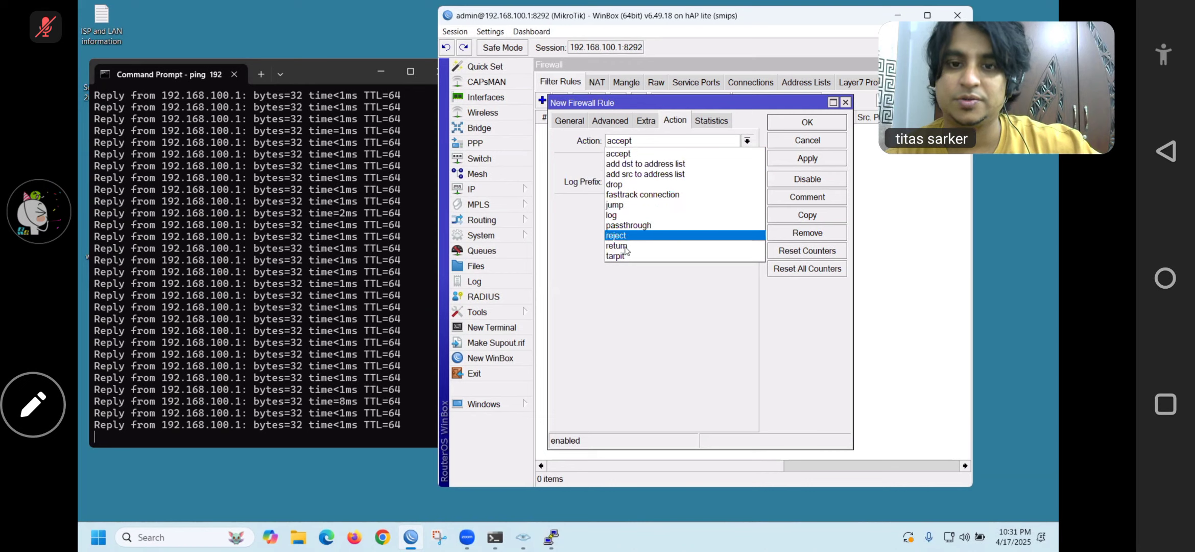
click(627, 183)
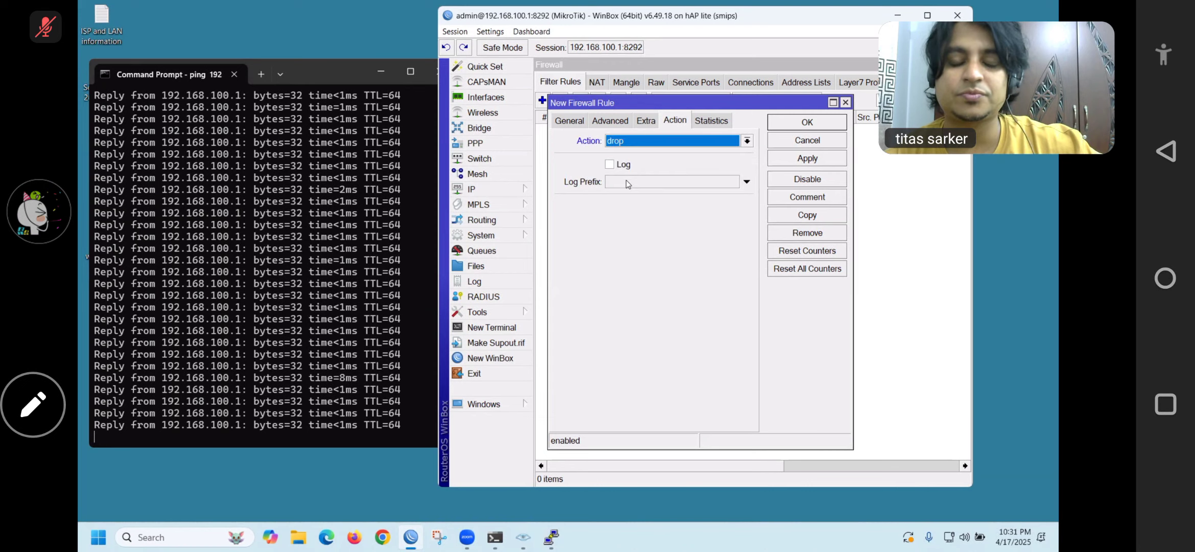
click(789, 162)
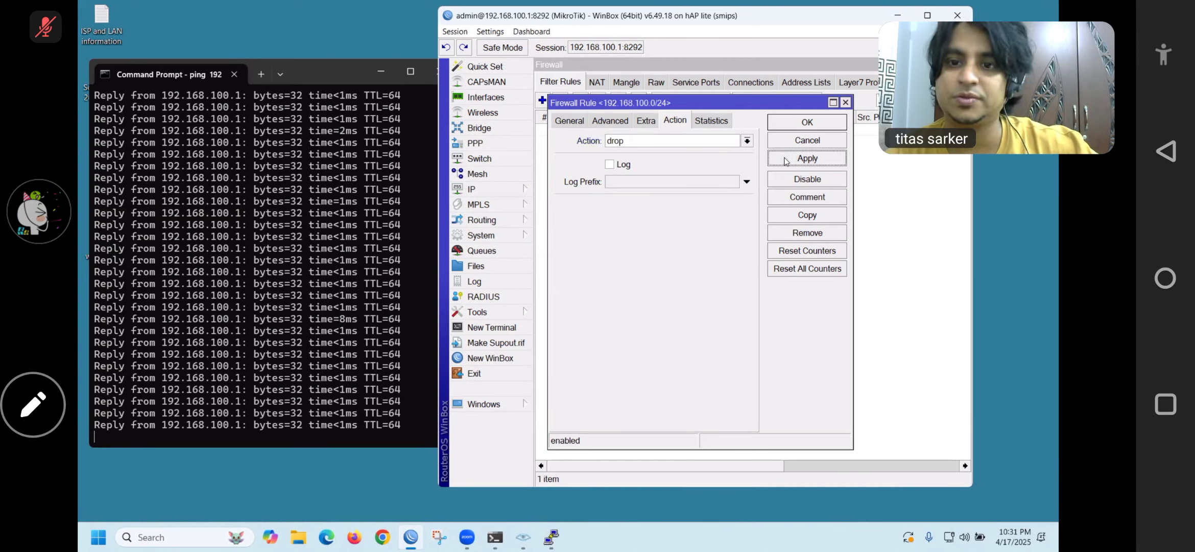
click(778, 125)
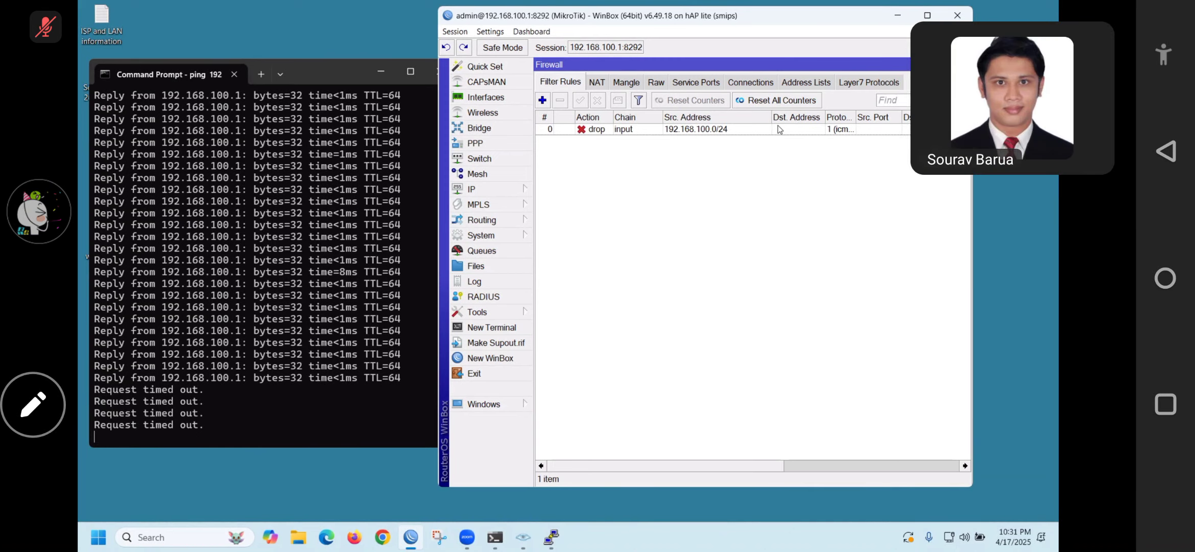
Delete ICMP drop rule 0, close the ping window, and maximize WinBox
click(625, 132)
click(560, 100)
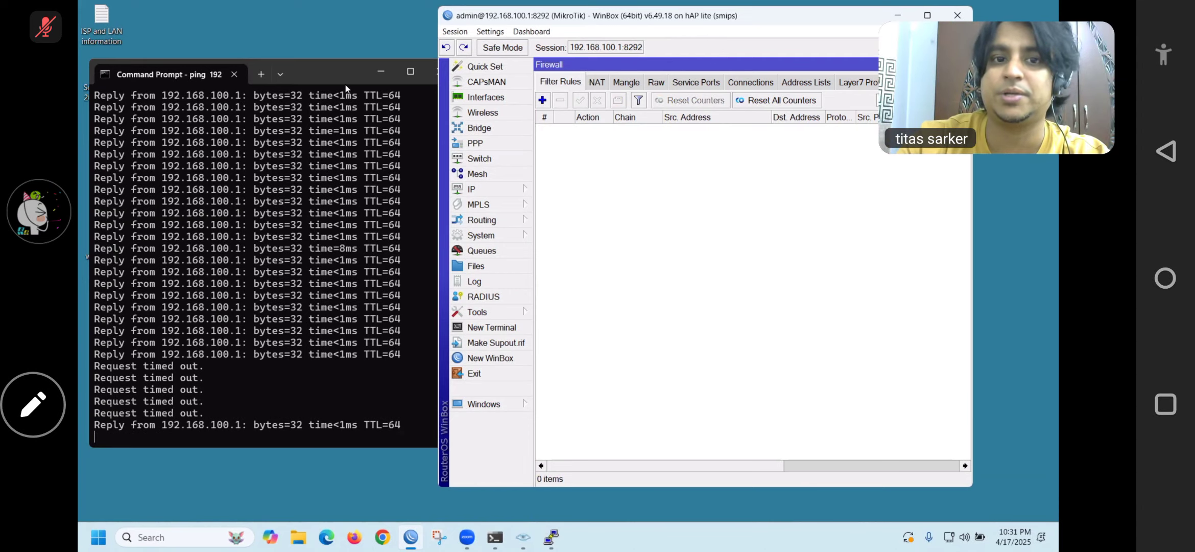
click(425, 74)
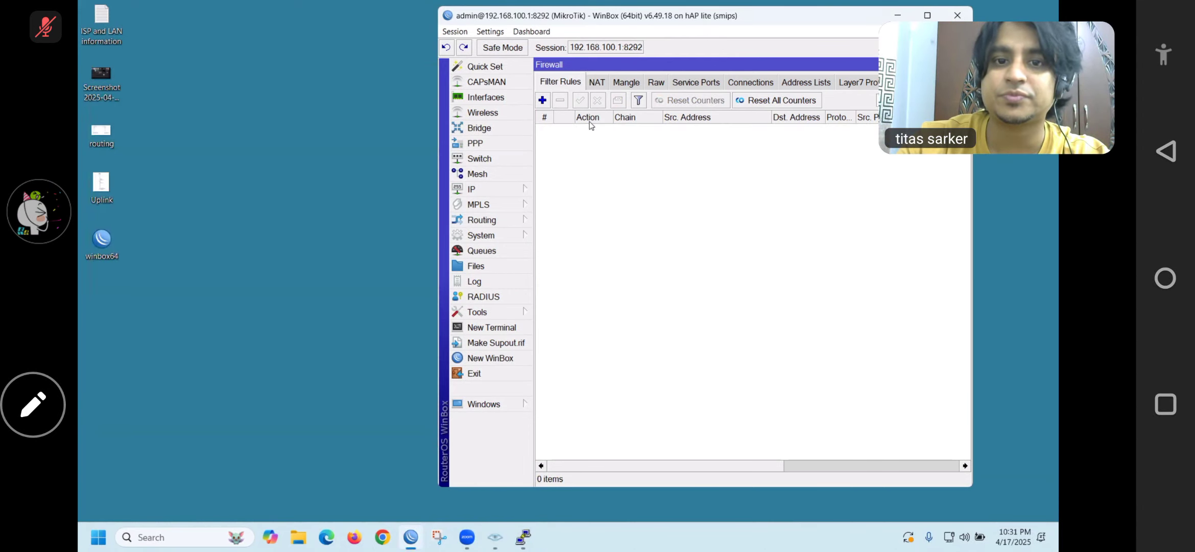
drag(603, 22, 391, 31)
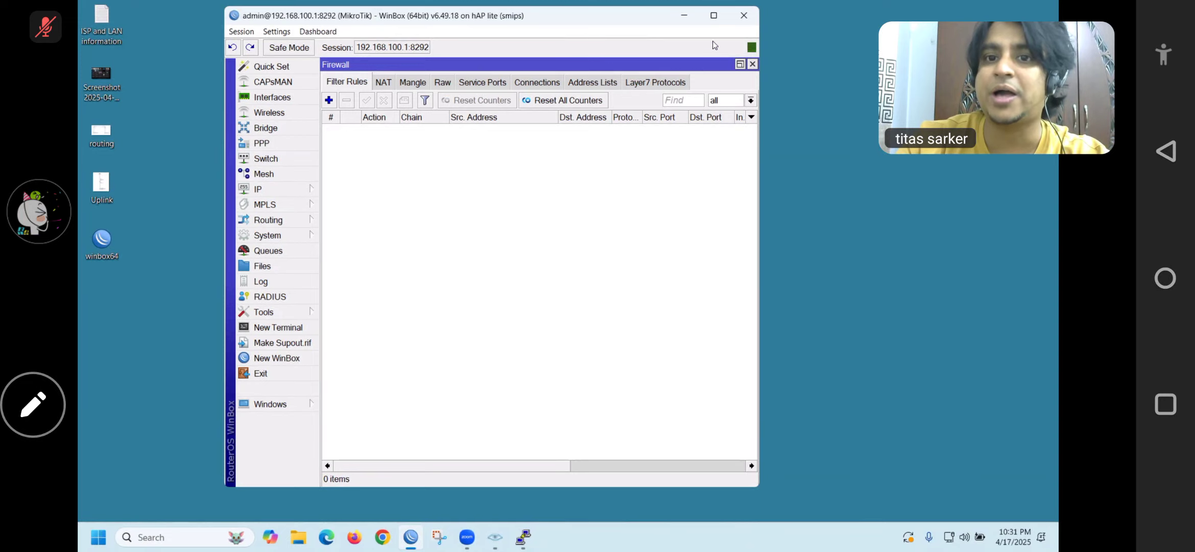
click(714, 15)
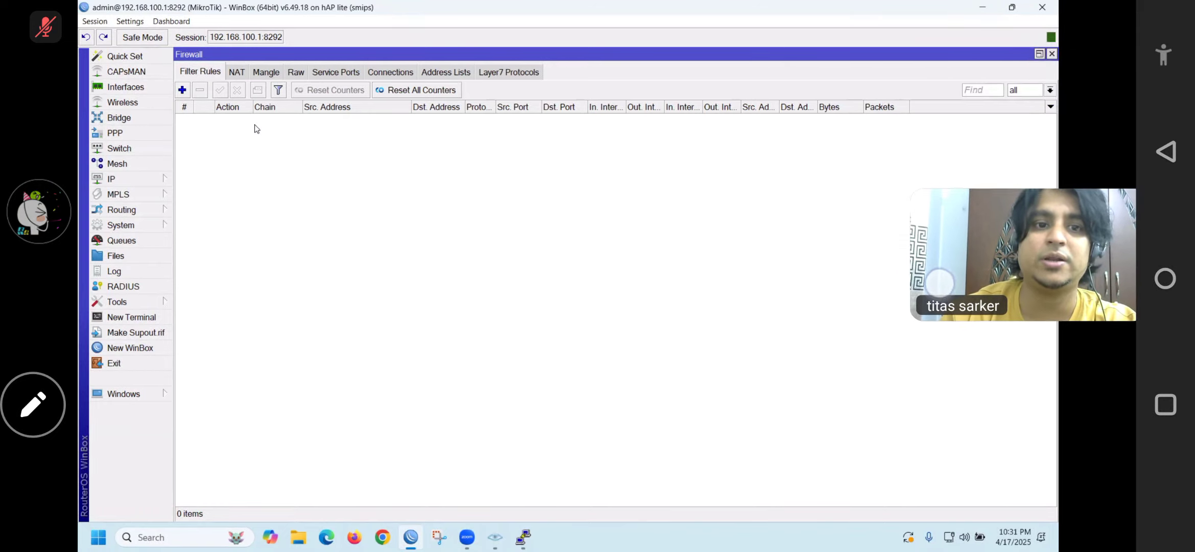
Add a new filter rule and list its chain options: forward, input and output
click(183, 90)
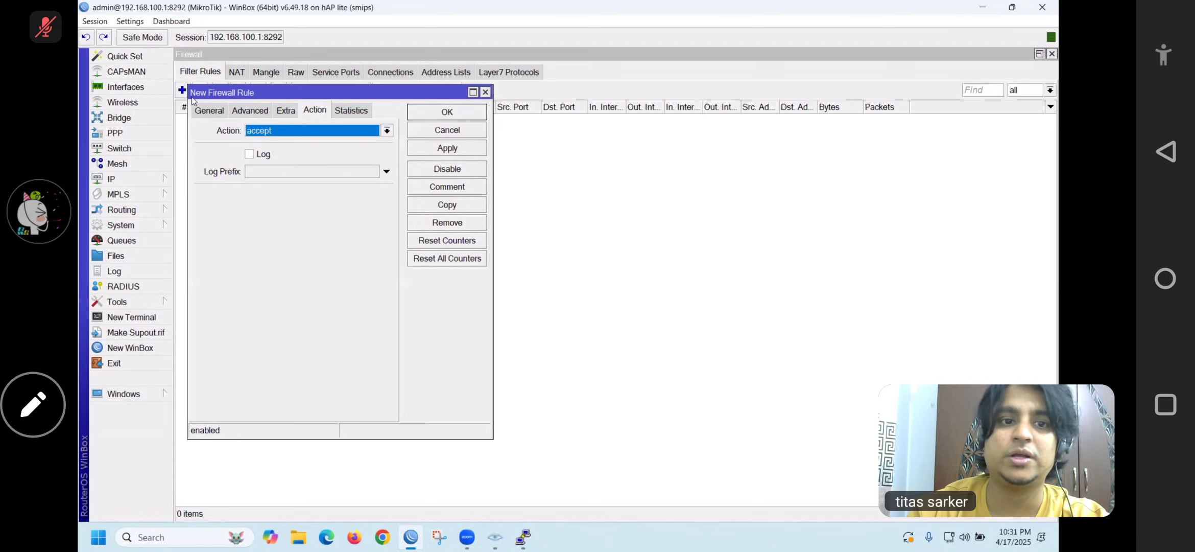
click(211, 112)
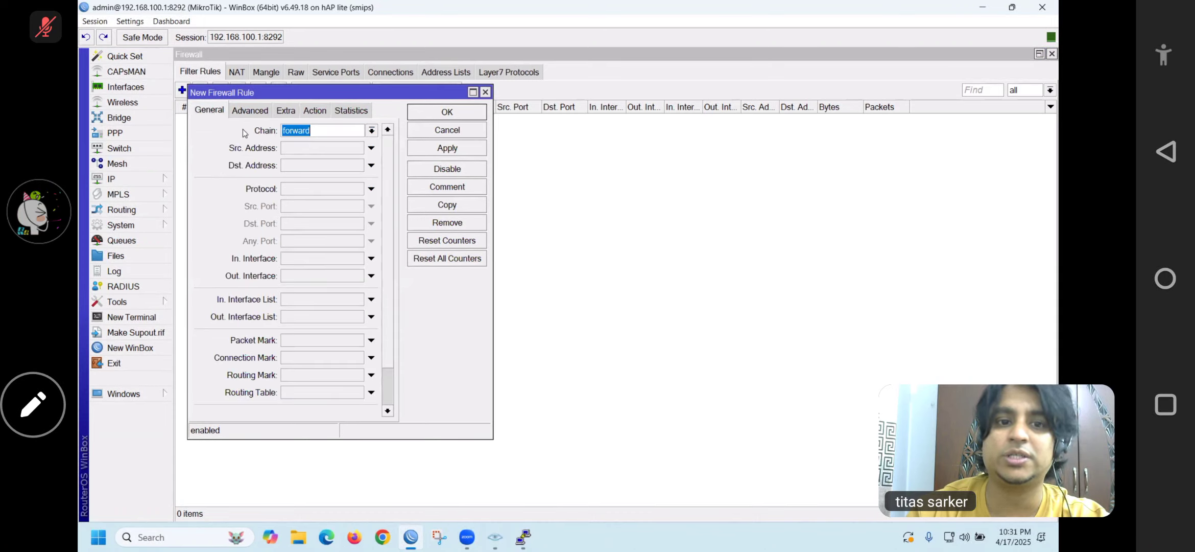
click(371, 131)
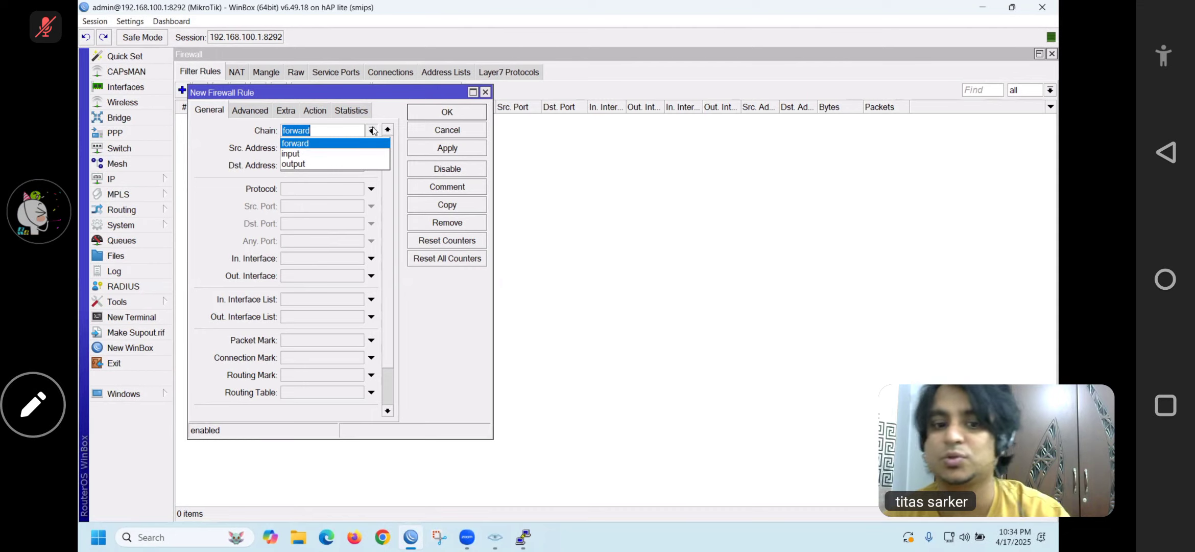
Glance at Network Connections via ncpa.cpl, then discard the unfinished new firewall rule
key(super+r)
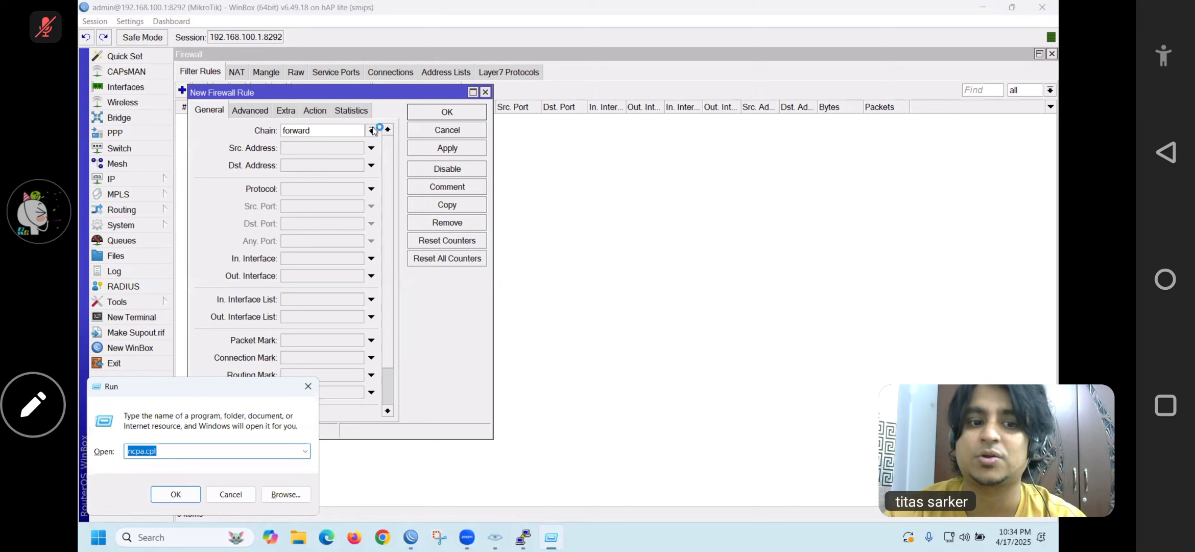
key(Return)
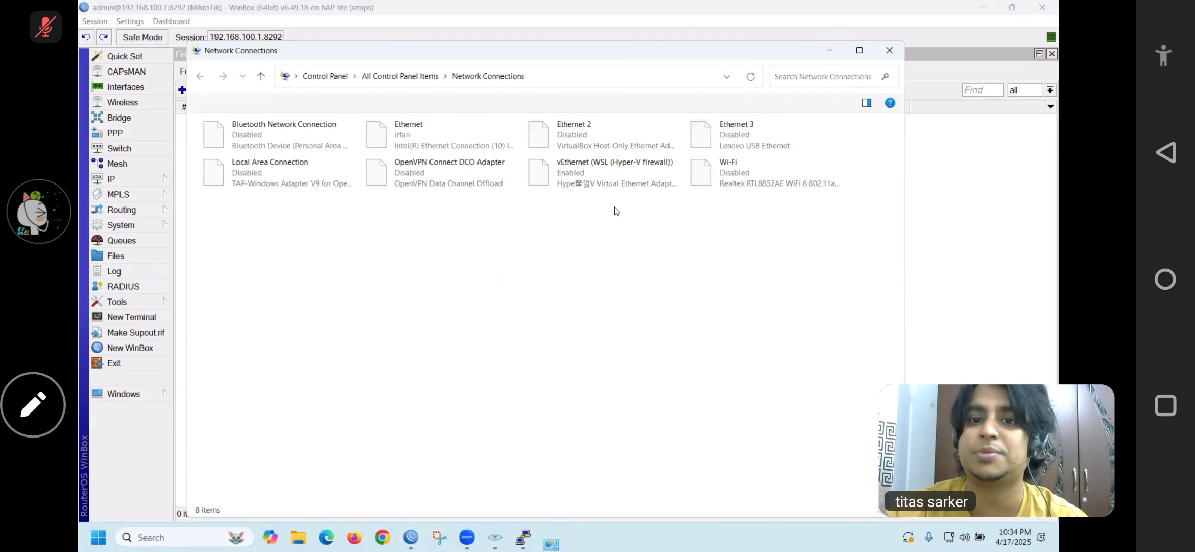
click(889, 50)
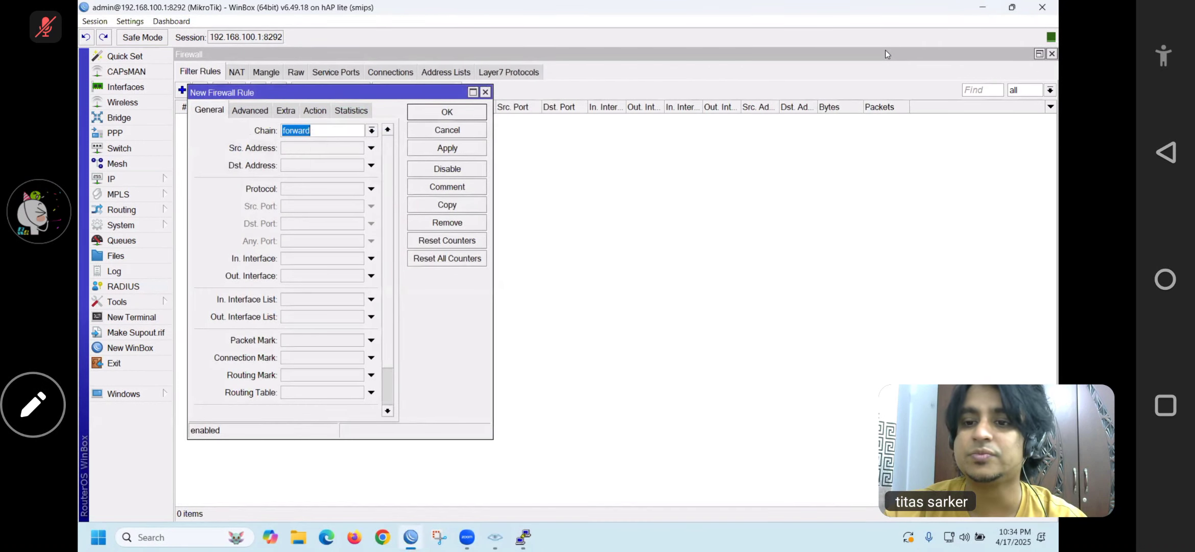
click(486, 94)
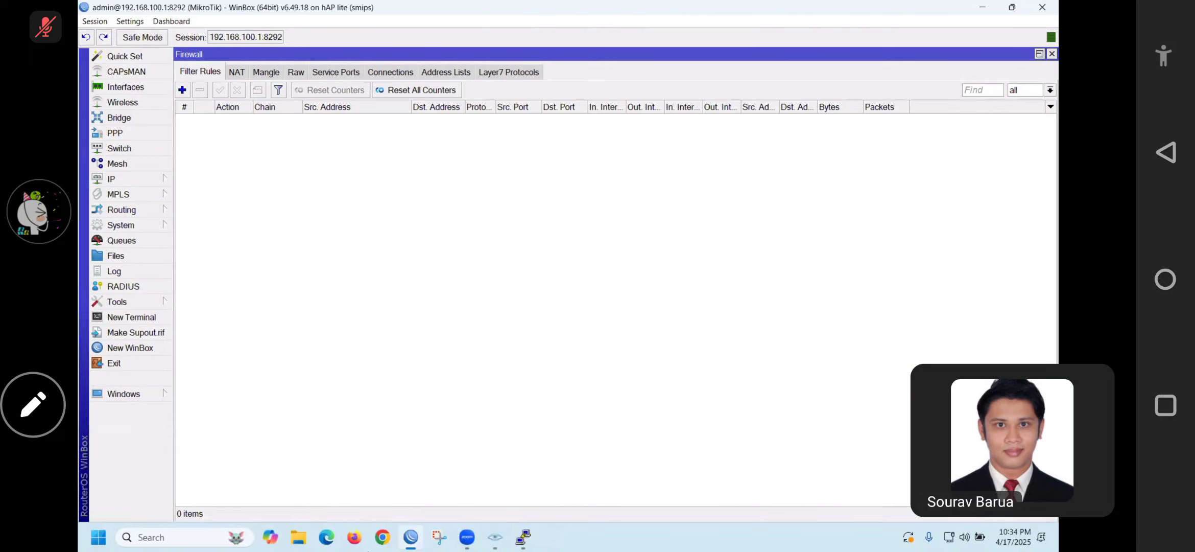
Load facebook.com in a Firefox private window, then close both Firefox windows
click(355, 538)
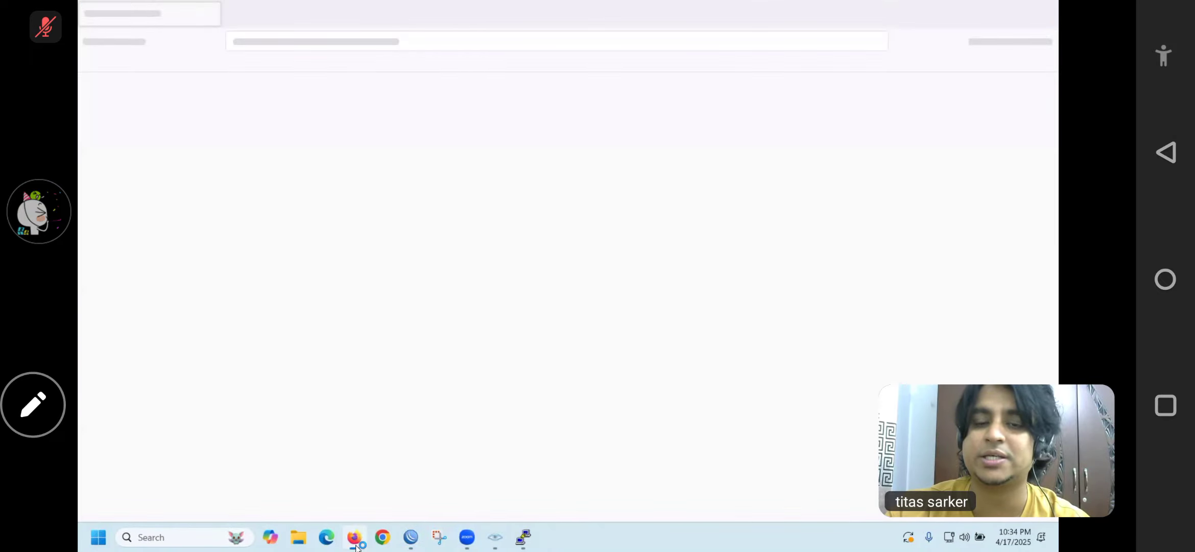
click(1044, 42)
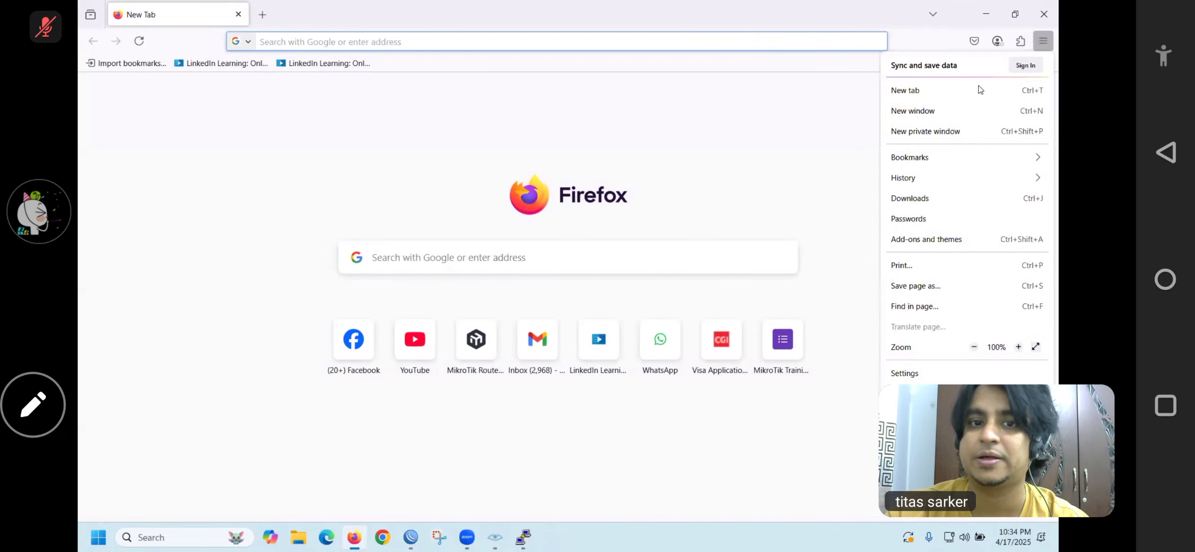
click(925, 130)
text(fa)
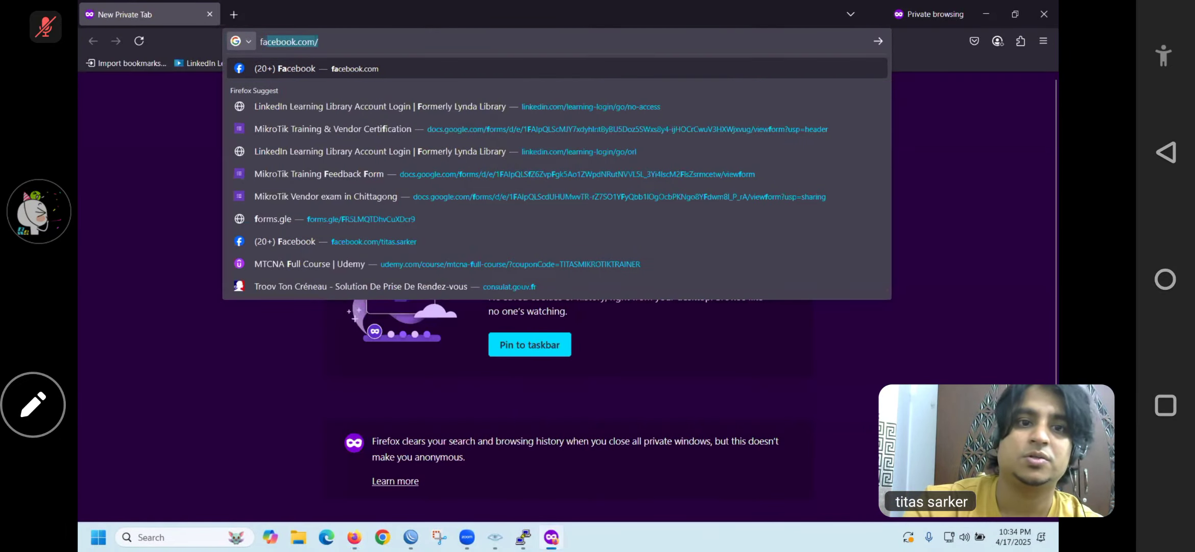
text(cebook.com)
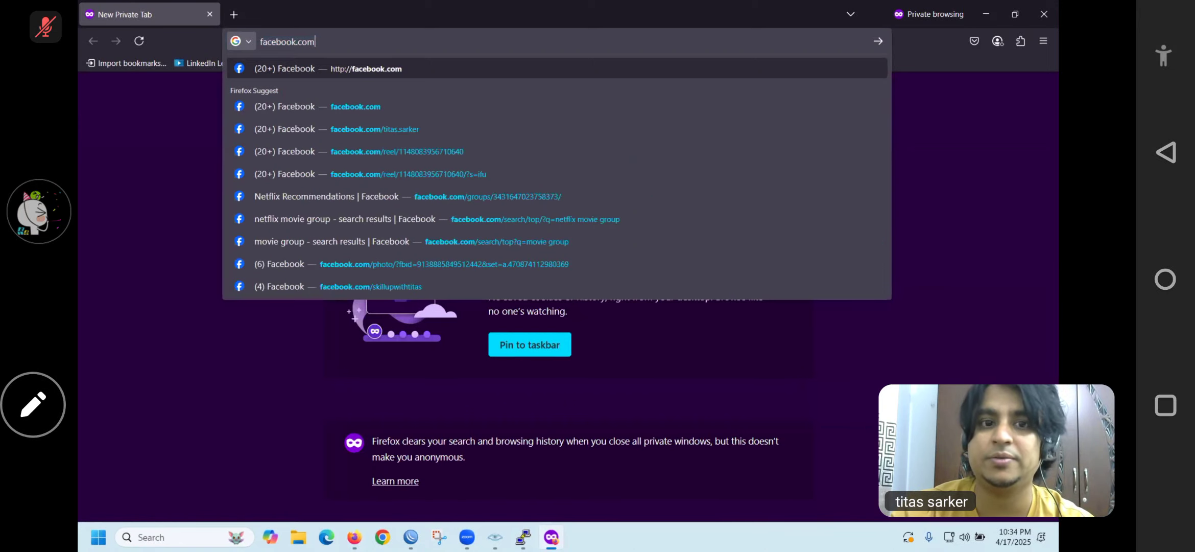
key(Return)
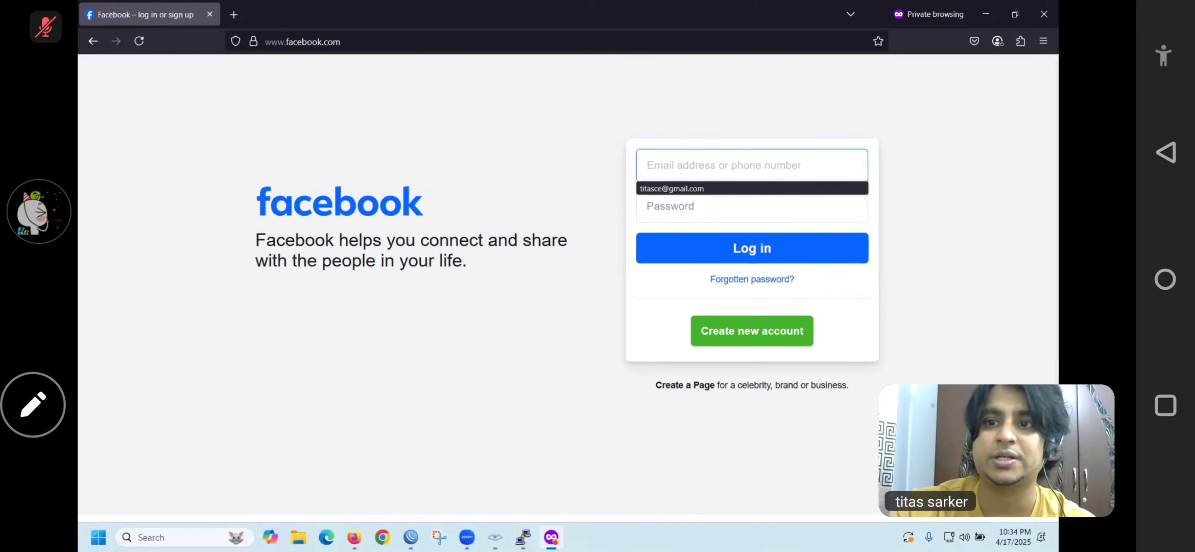
click(1044, 14)
click(1039, 19)
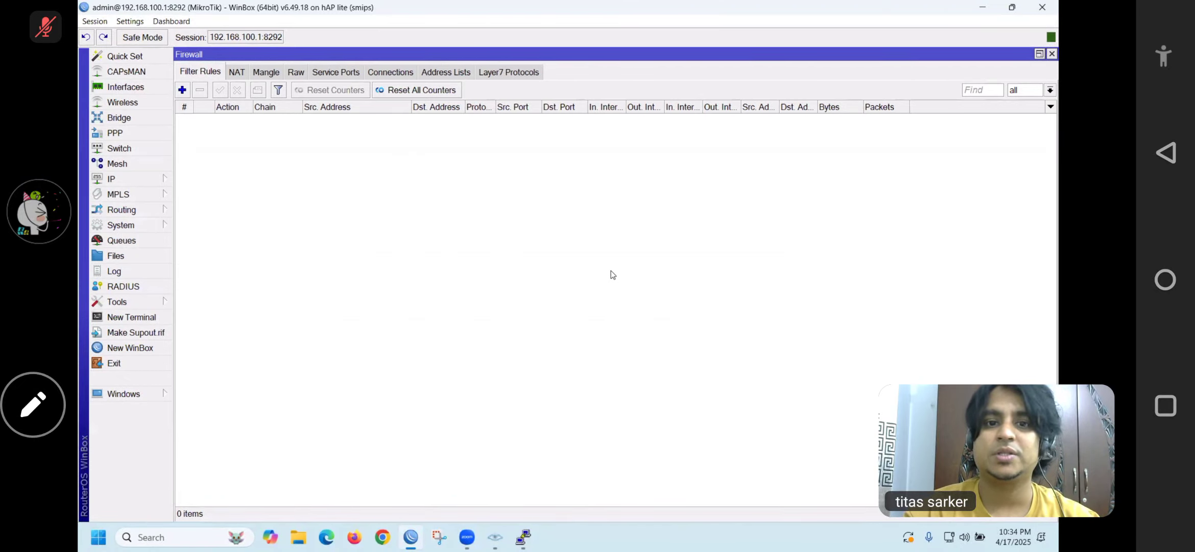
click(491, 73)
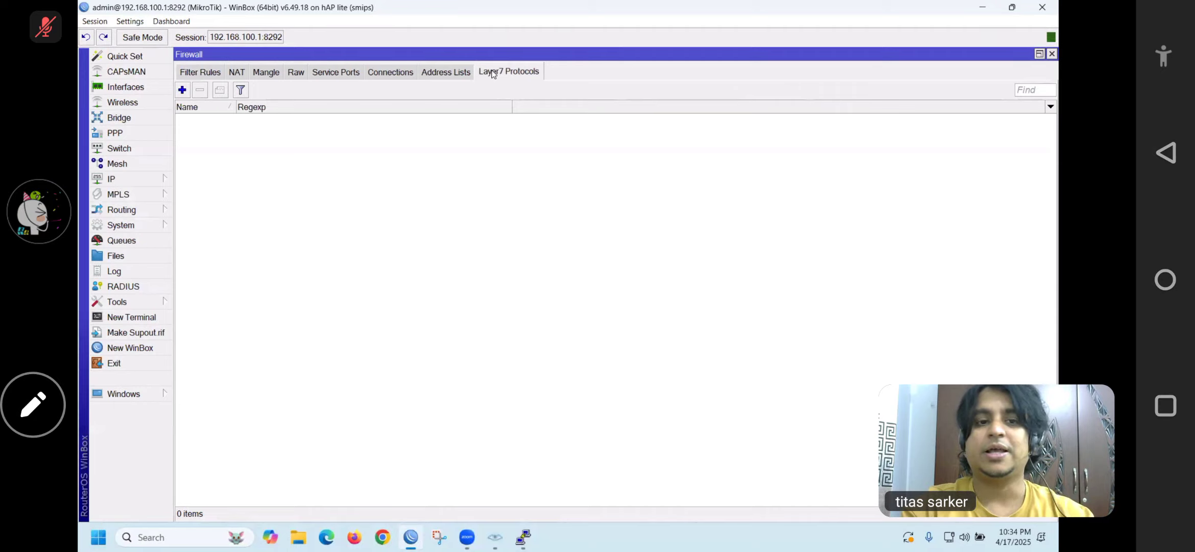
click(182, 90)
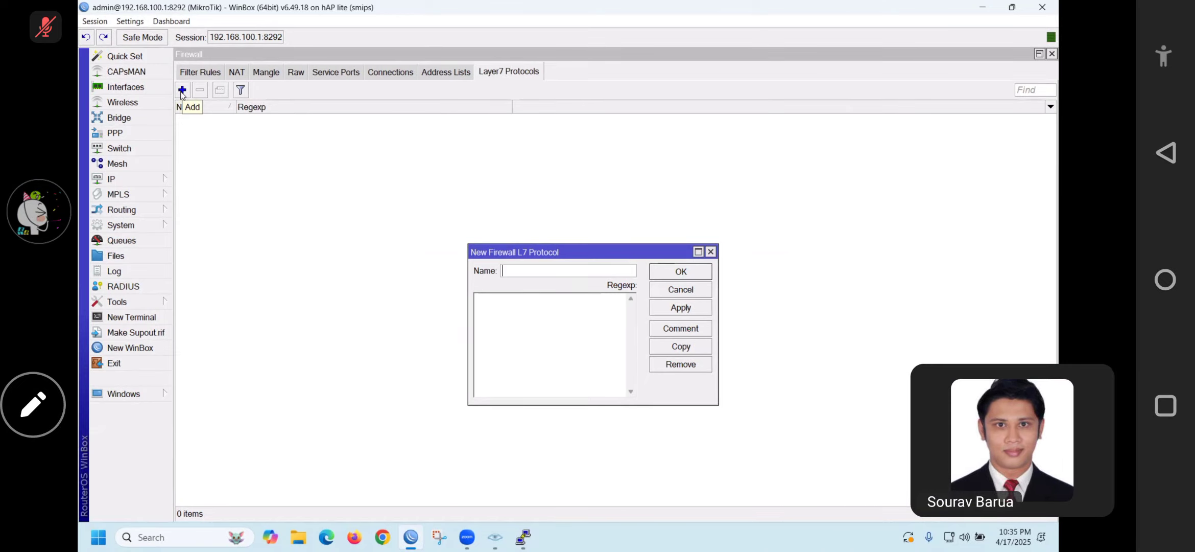
text(facebook)
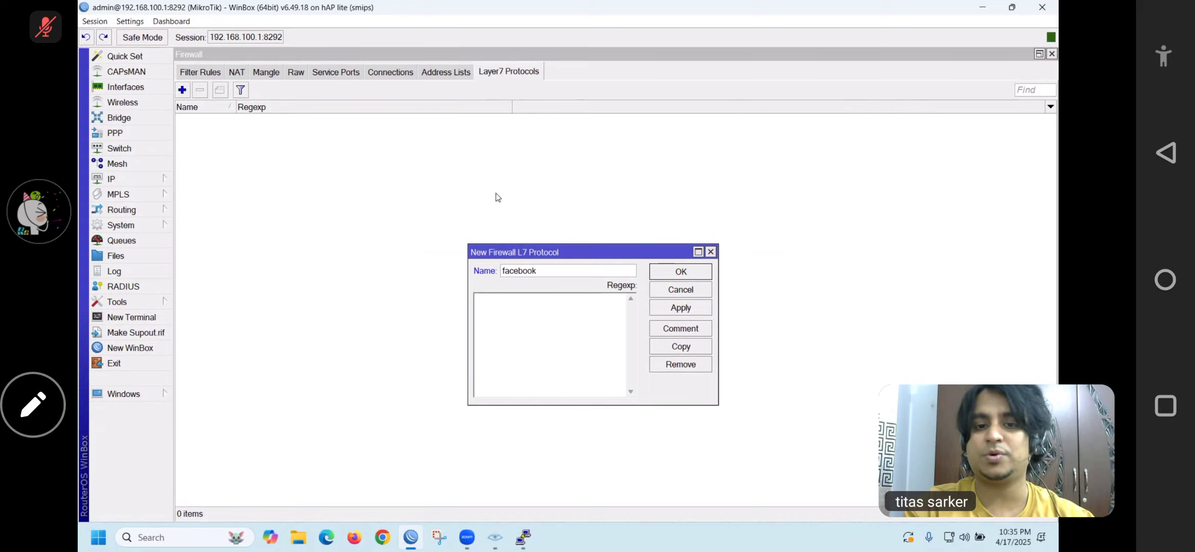
click(558, 316)
text(www.fa)
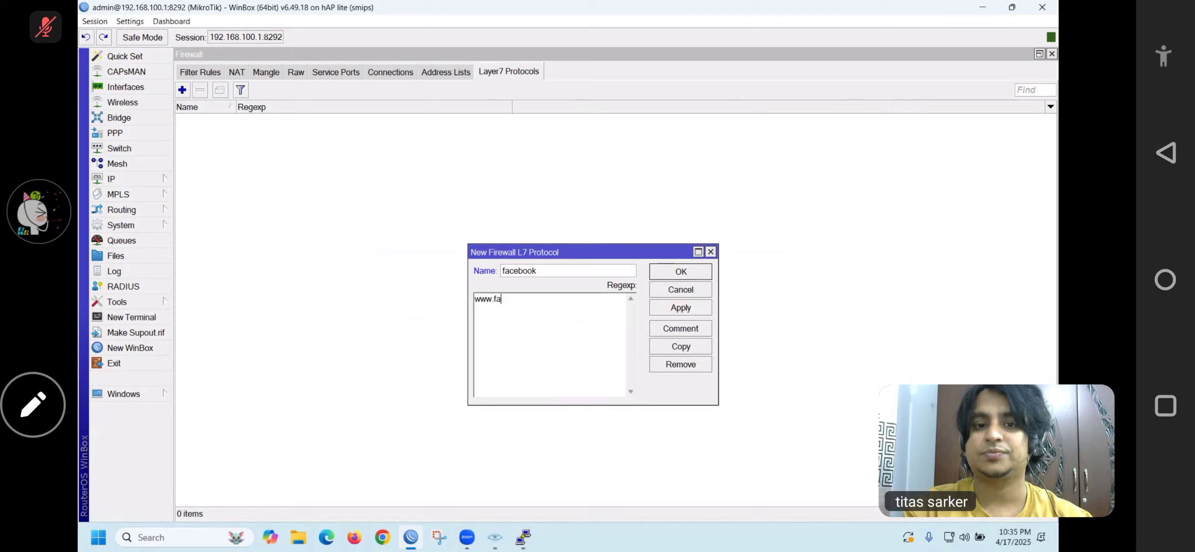
text(cebook.com)
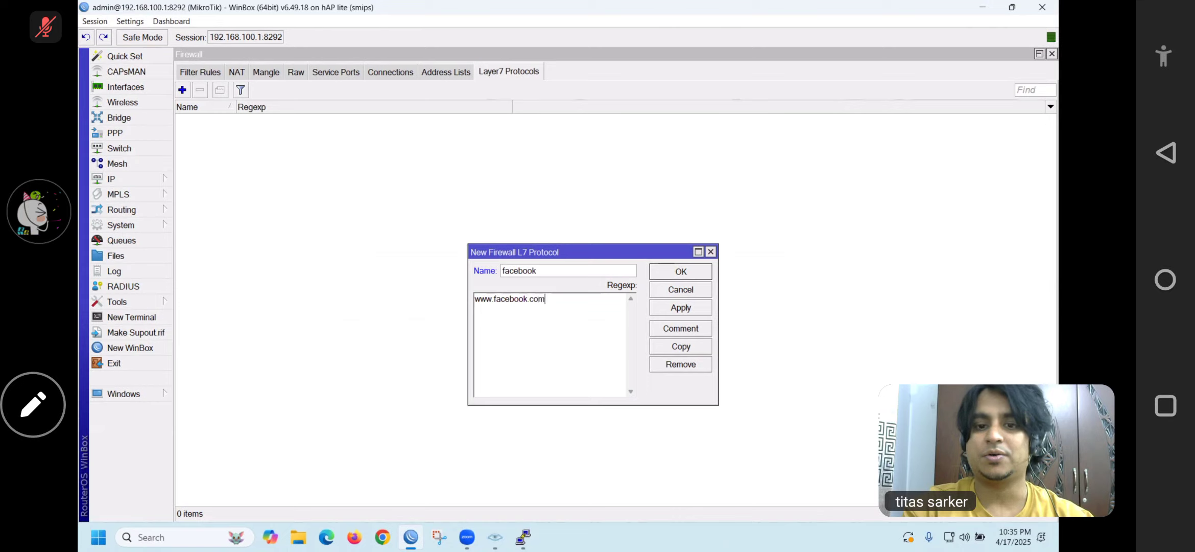
click(656, 305)
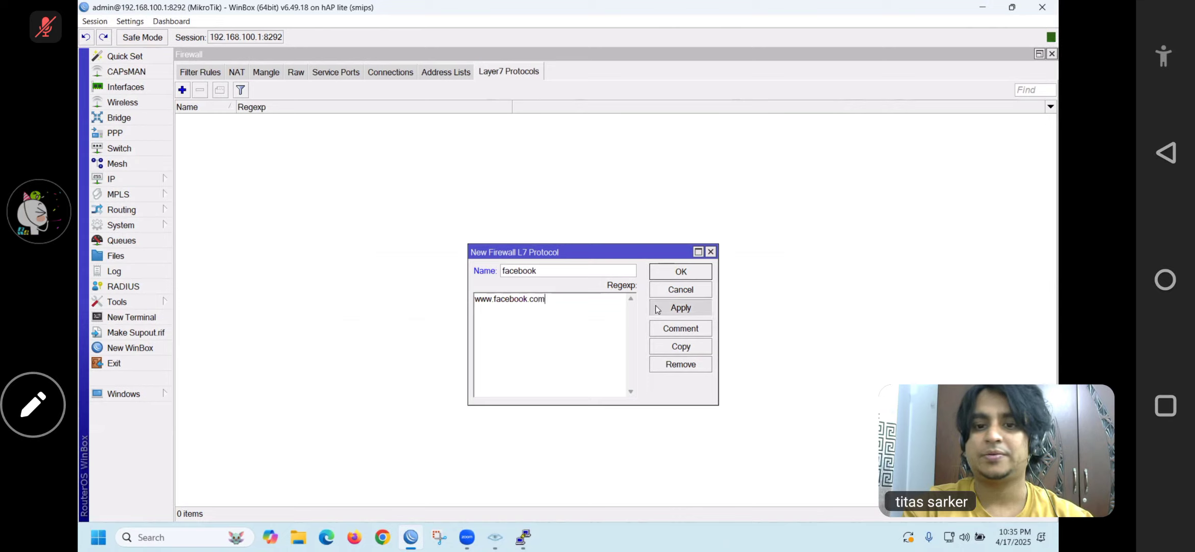
click(659, 272)
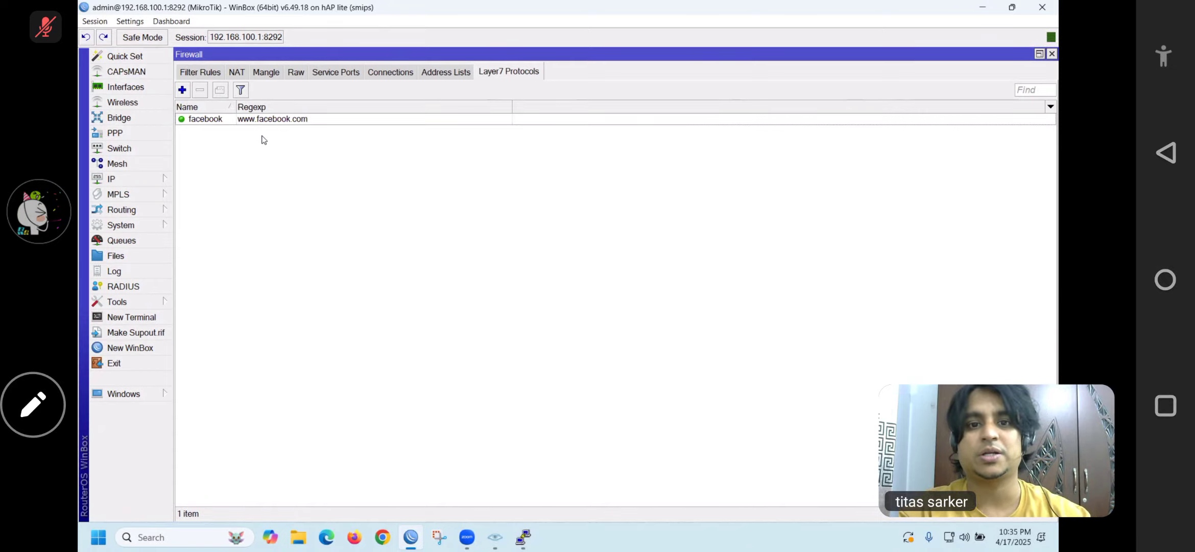
click(240, 90)
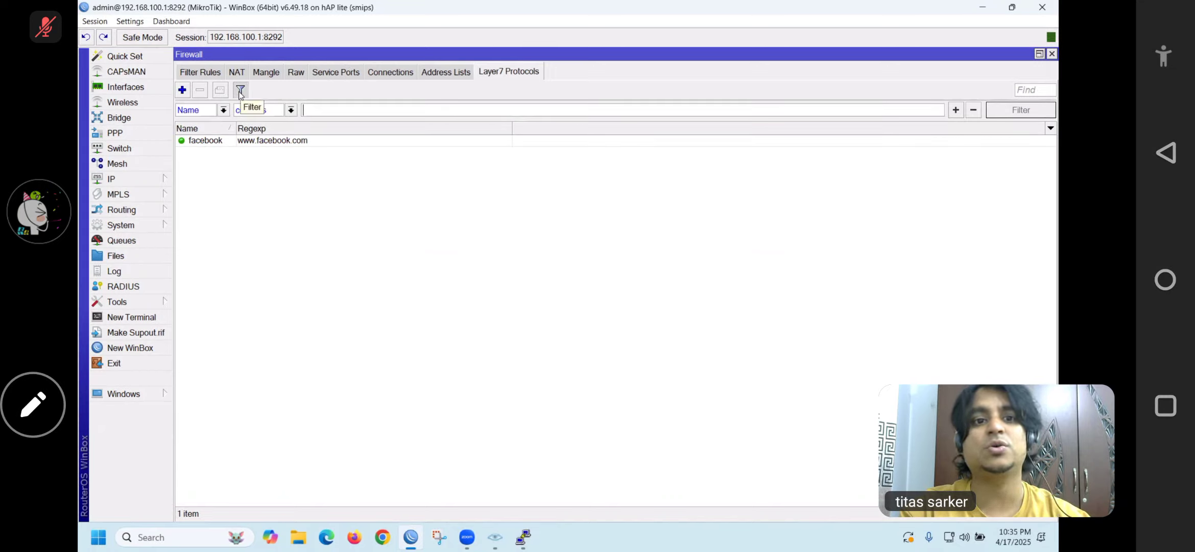
Start a new filter rule with source address 192.168.100.0/24
click(211, 73)
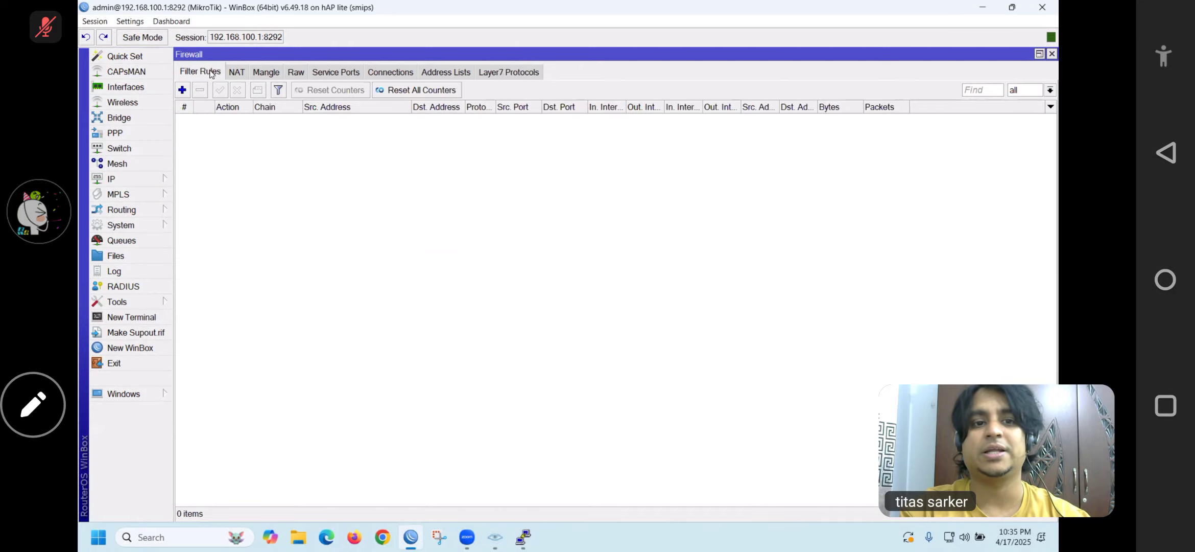
click(182, 90)
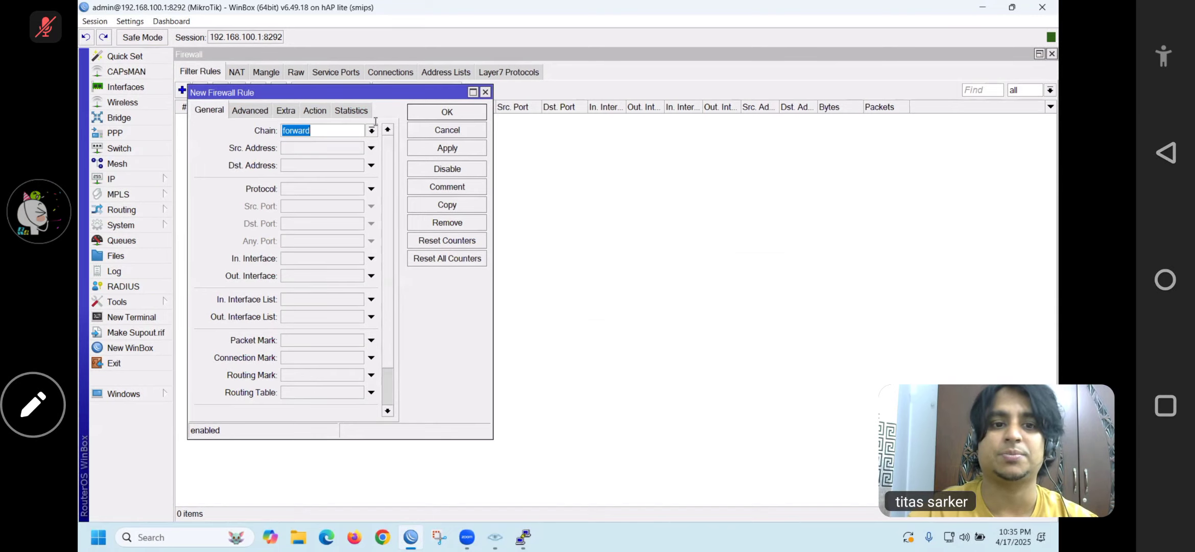
click(336, 152)
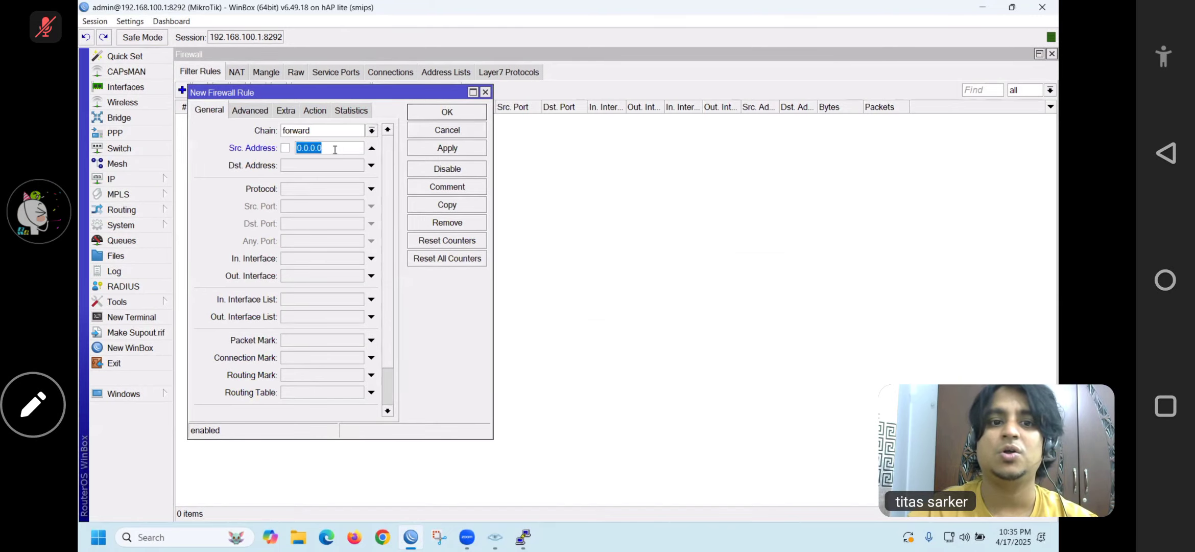
text(192)
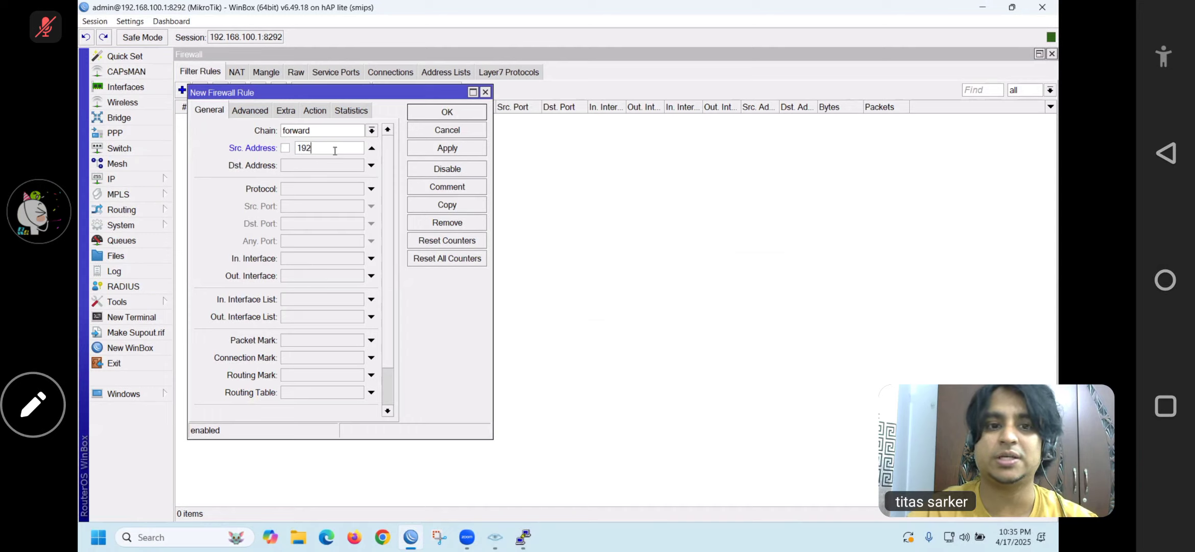
text(.168.)
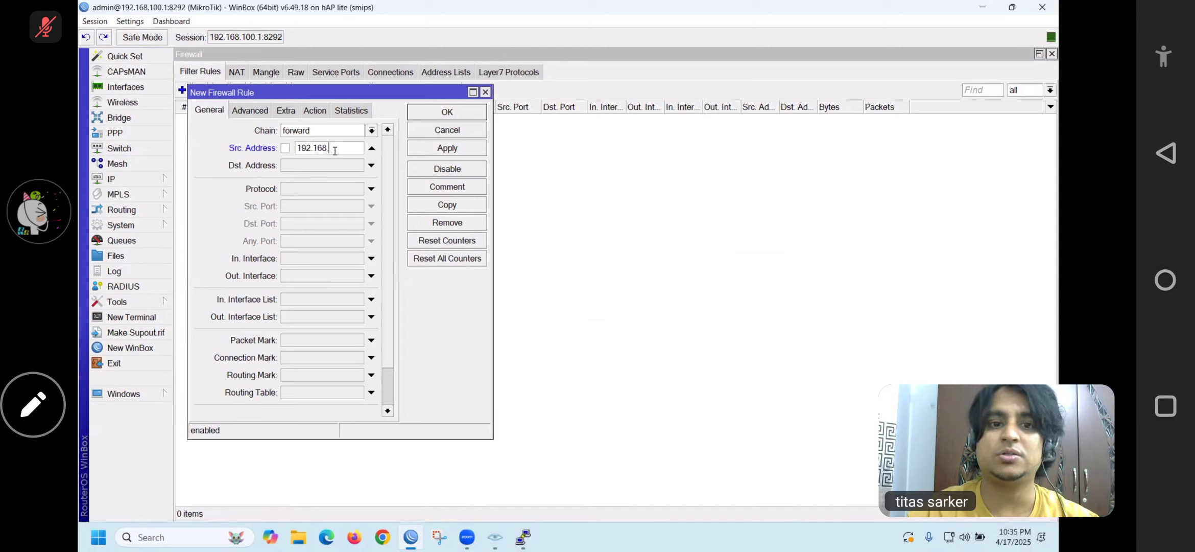
text(100.0)
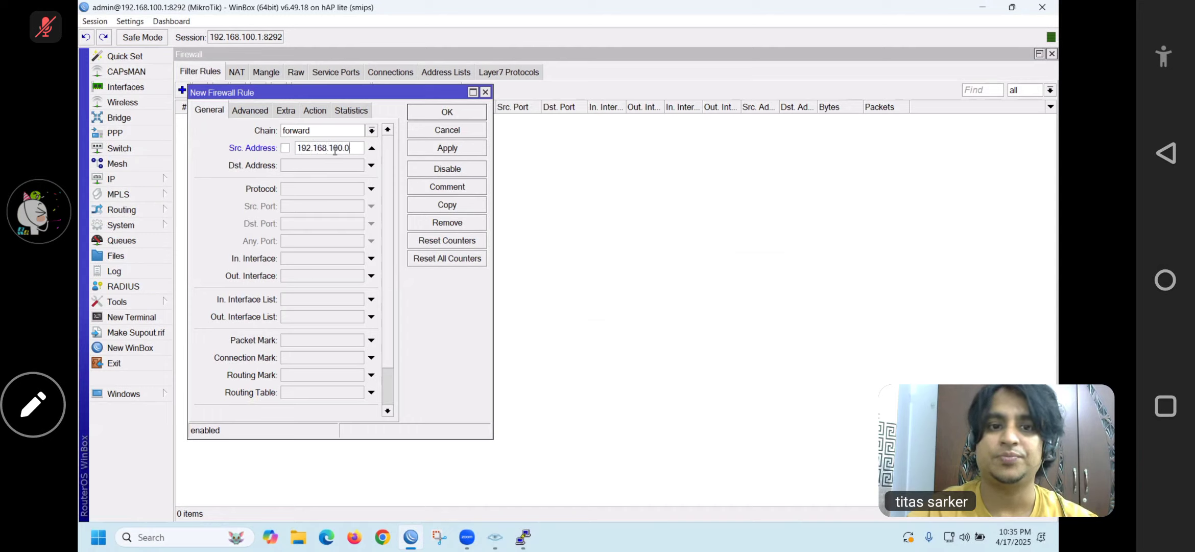
text(/24)
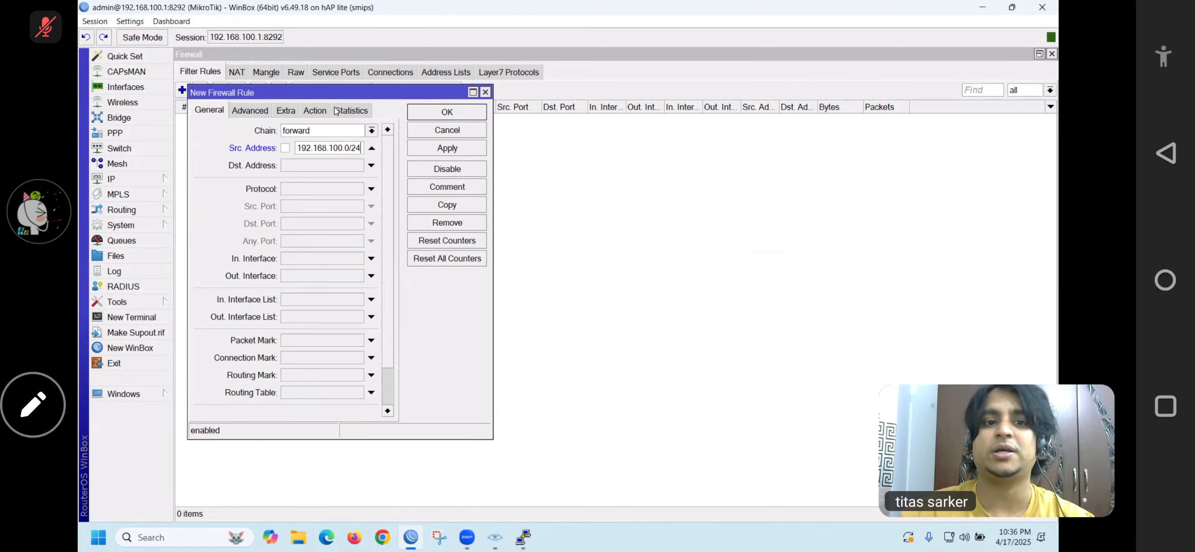
Match the facebook Layer7 protocol, set the action to drop, and save the rule
click(247, 109)
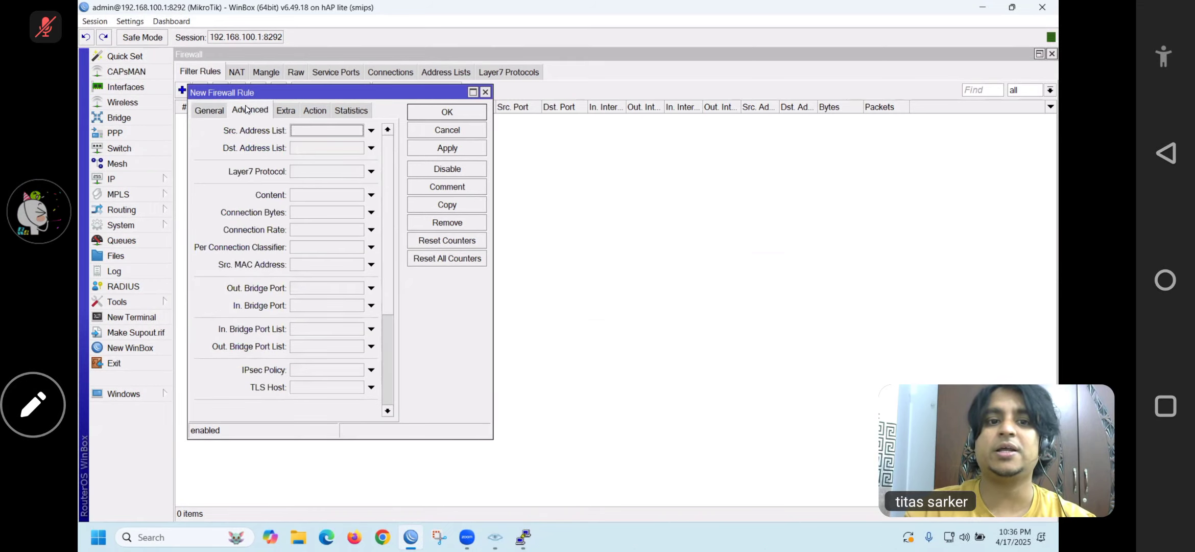
click(371, 171)
click(332, 181)
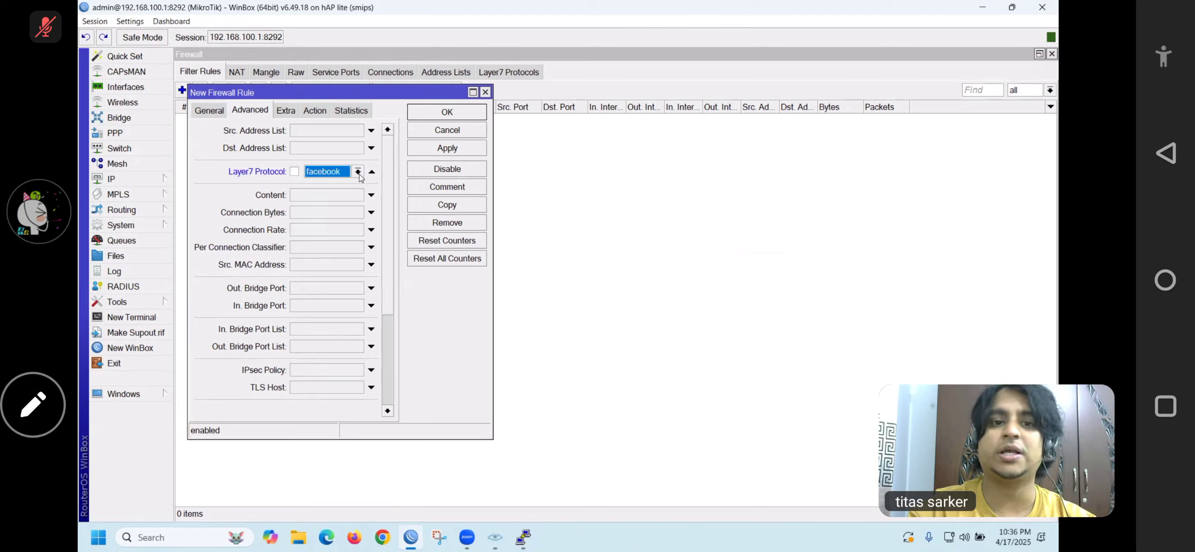
click(309, 114)
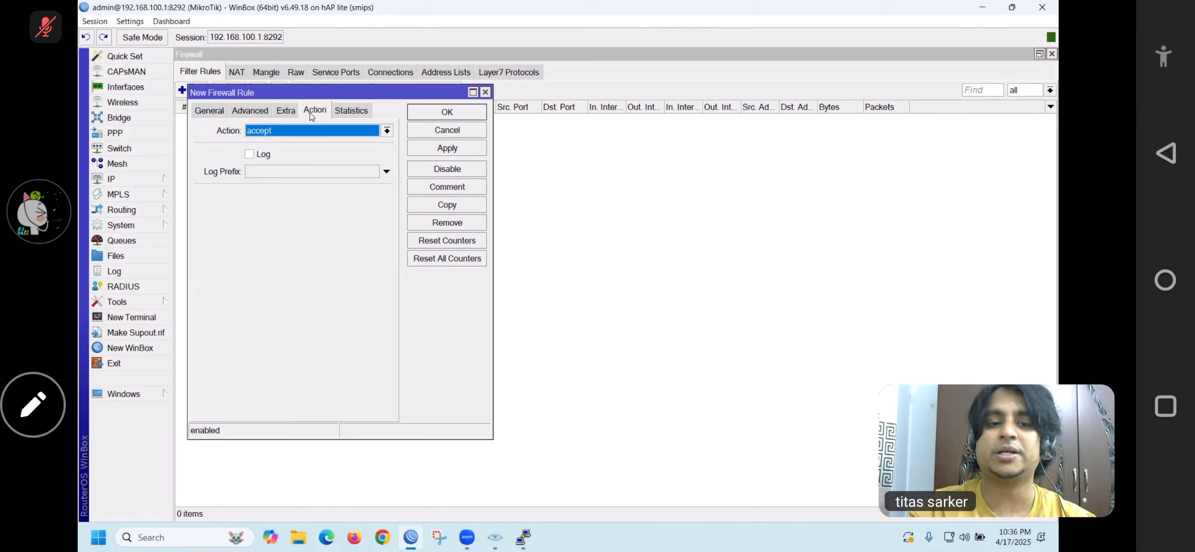
click(379, 130)
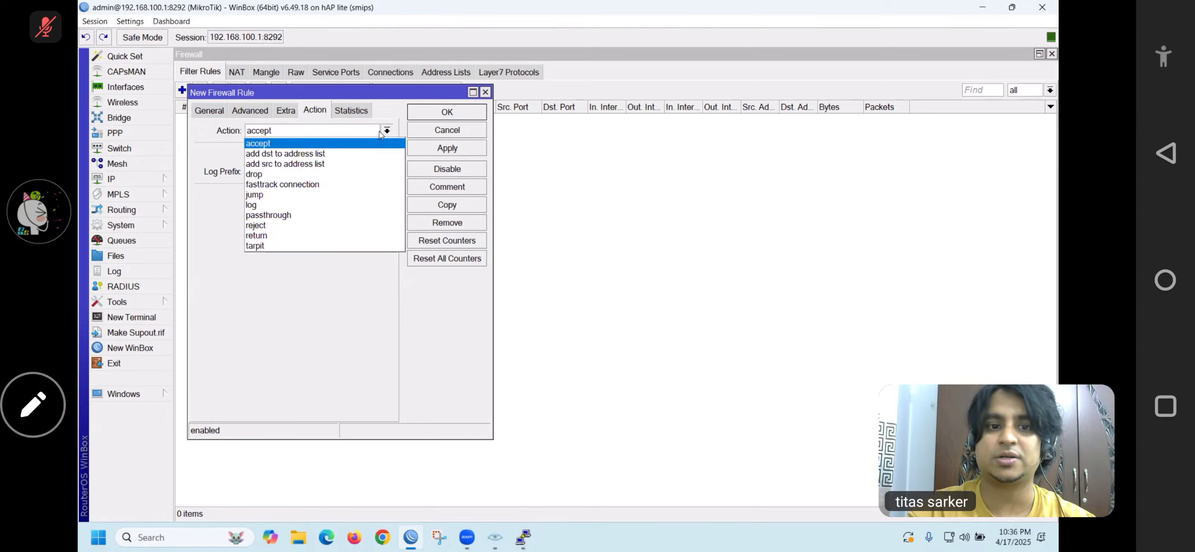
click(263, 174)
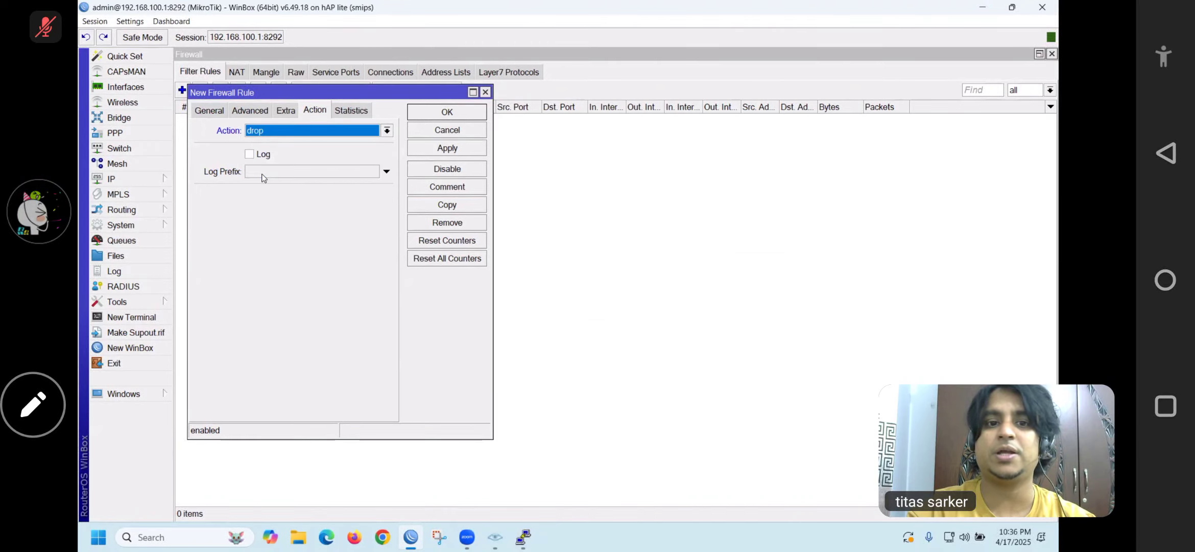
click(442, 149)
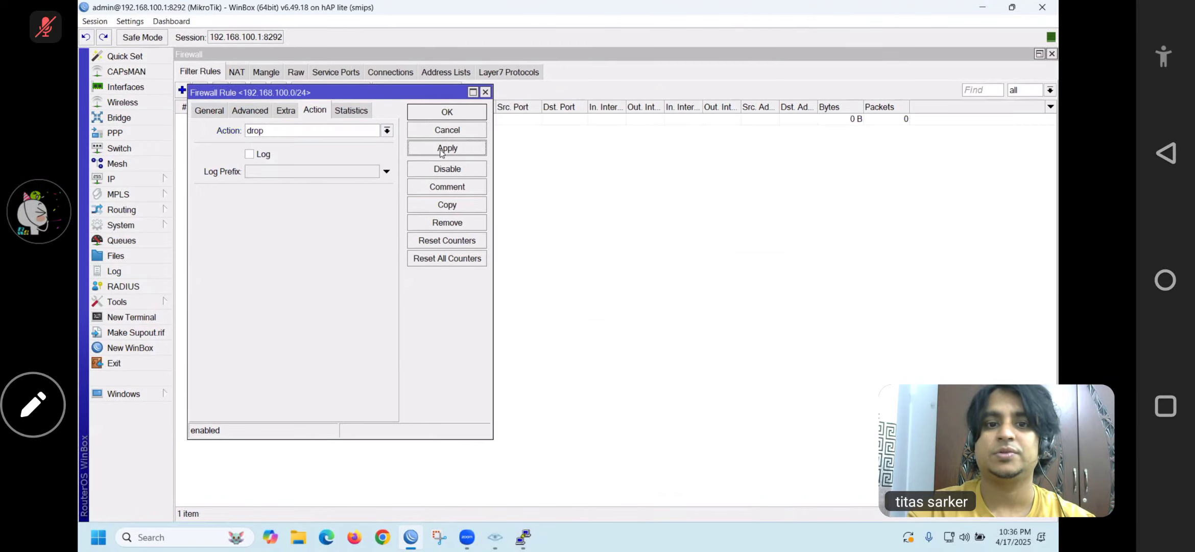
click(440, 115)
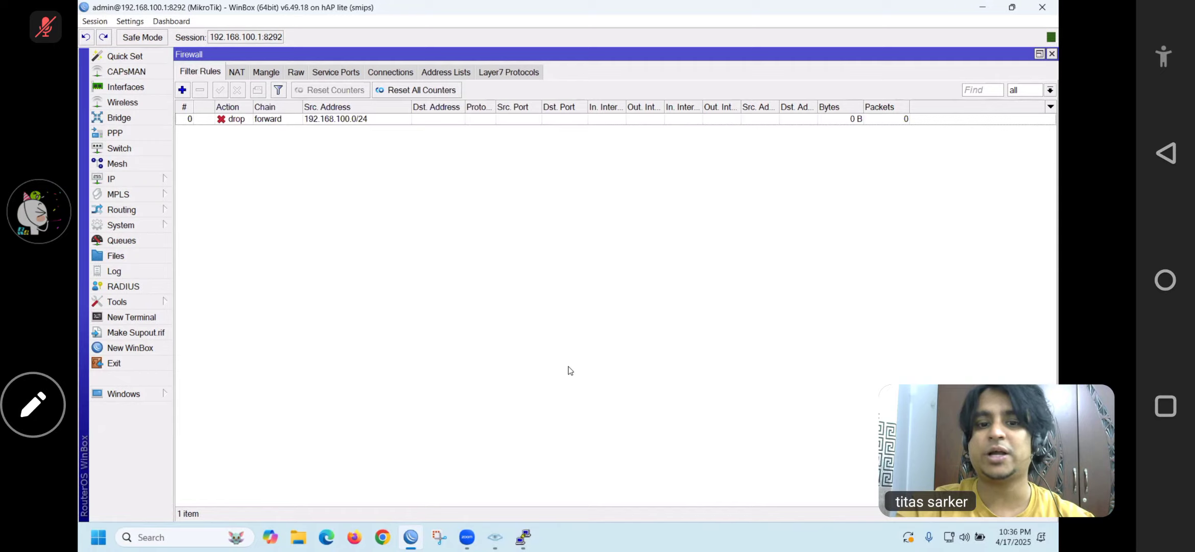
Load facebook.com in a resized Firefox window, then minimize it to watch the rule counters
click(354, 537)
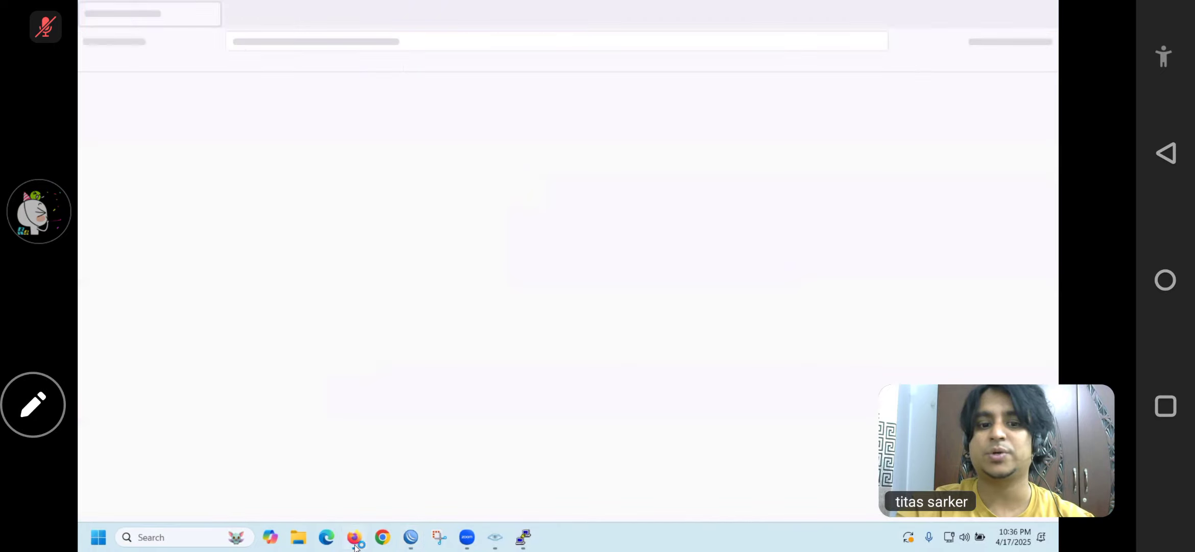
double_click(545, 9)
drag(517, 64, 678, 253)
drag(603, 236, 657, 181)
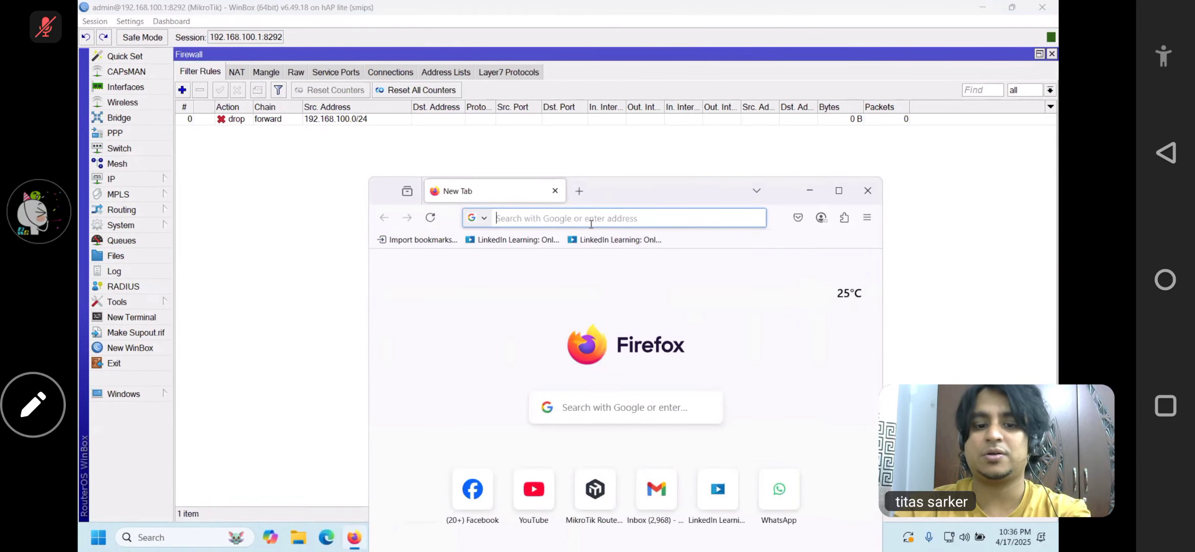
text(facebook.com)
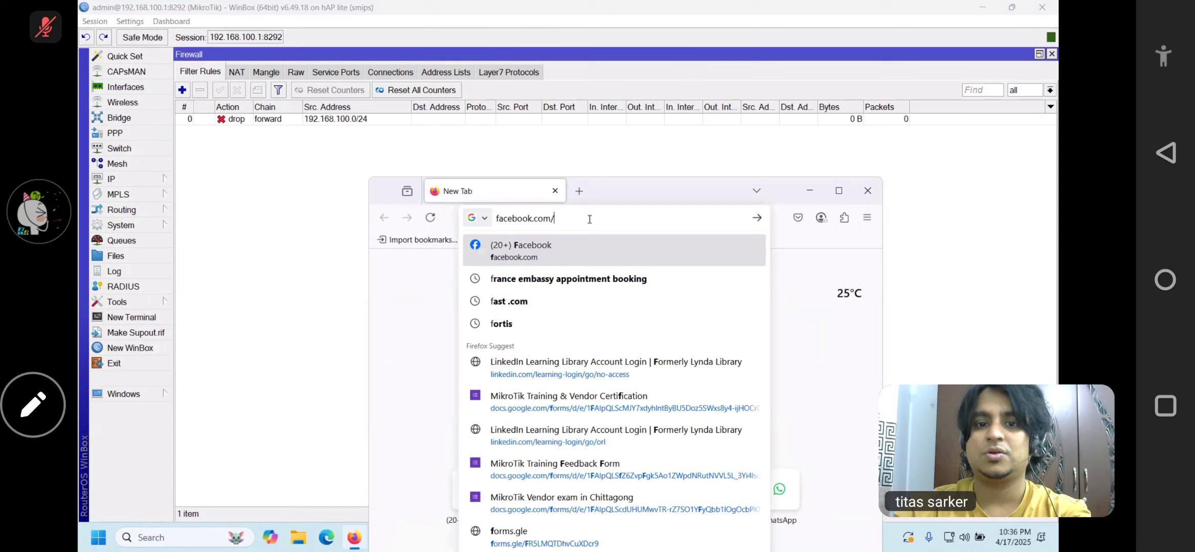
key(Return)
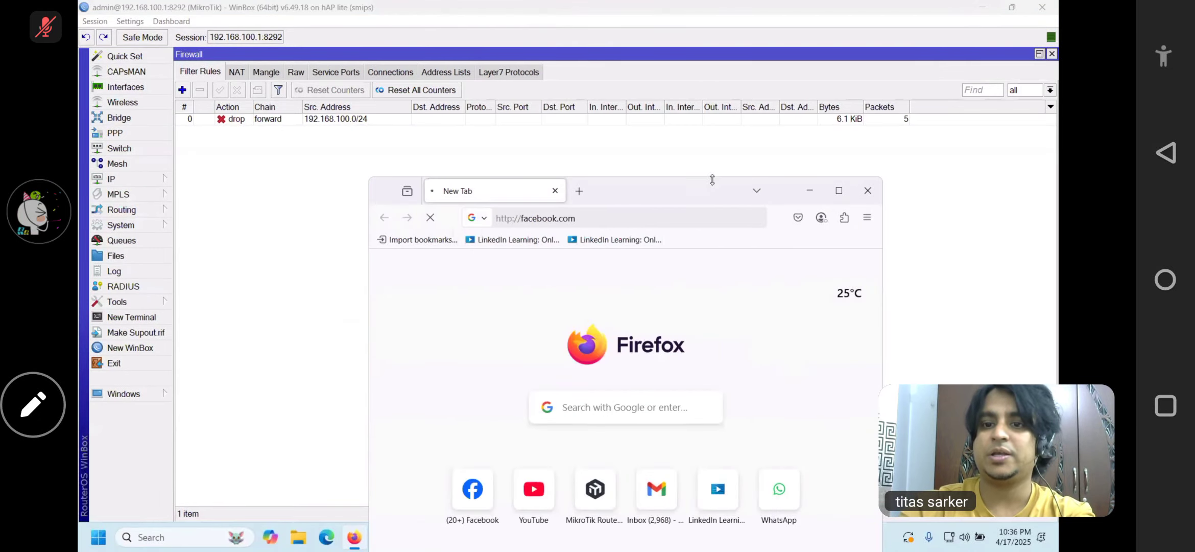
click(814, 194)
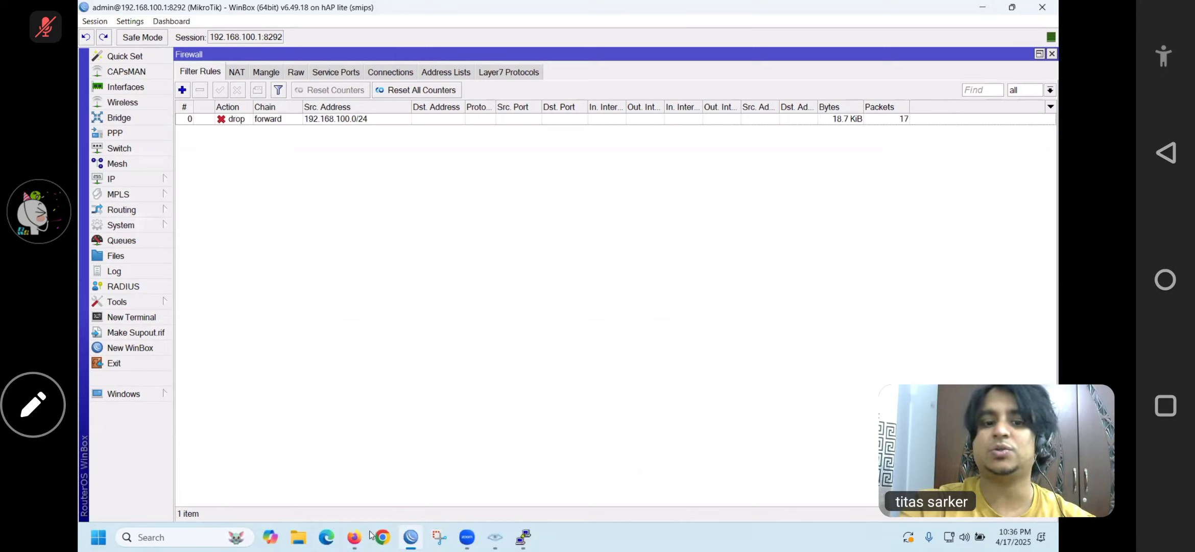
Recheck the drop rule counters, now at 42 packets and 23.8 KiB
click(354, 536)
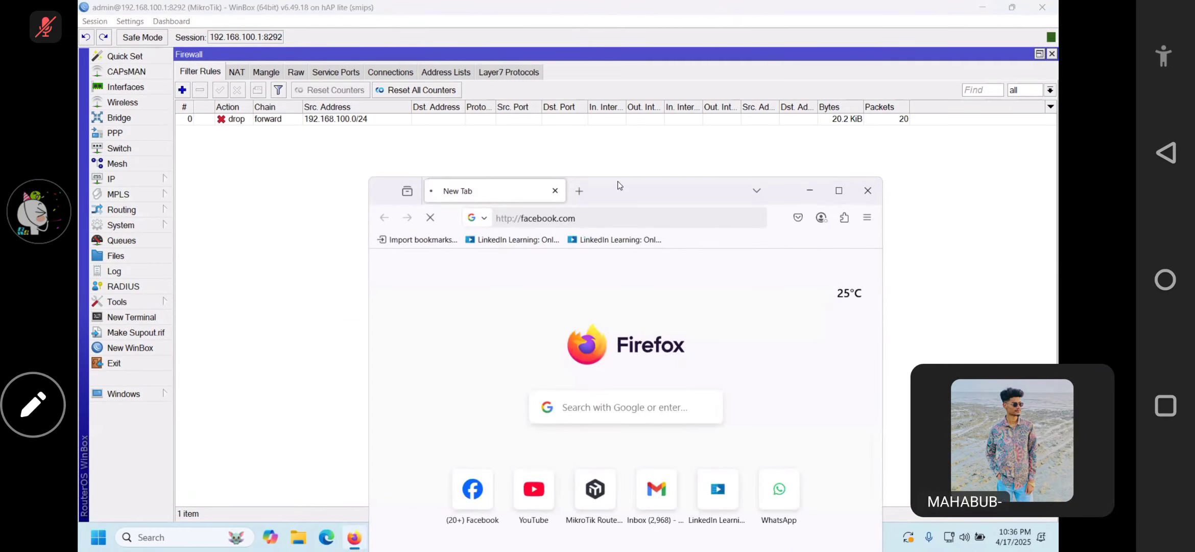
drag(642, 192, 624, 165)
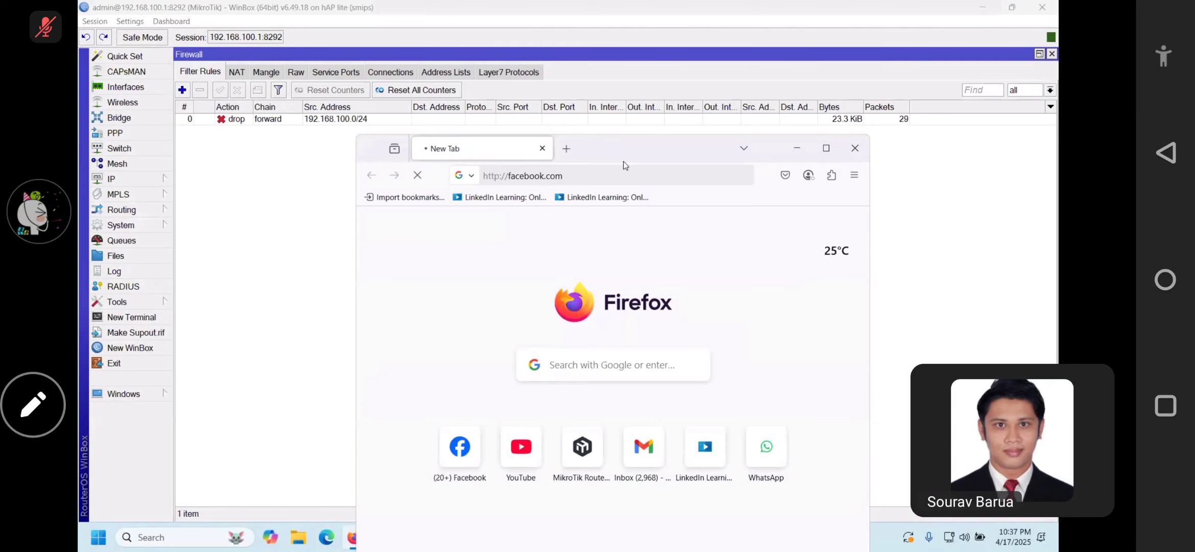
click(784, 150)
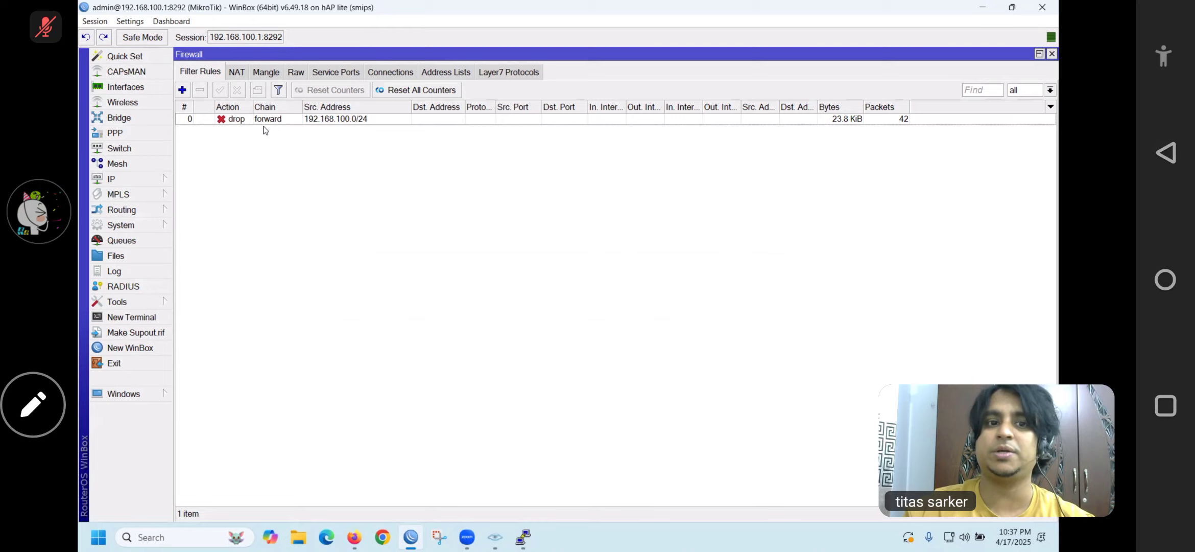
Delete the Facebook drop rule and start a new filter rule on the output chain
click(271, 120)
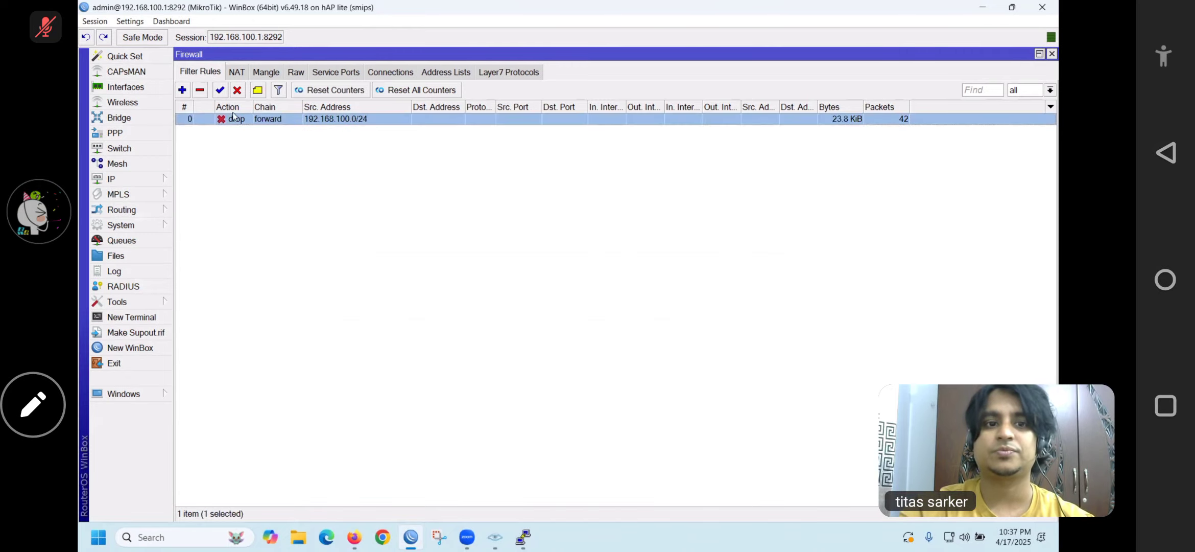
click(200, 90)
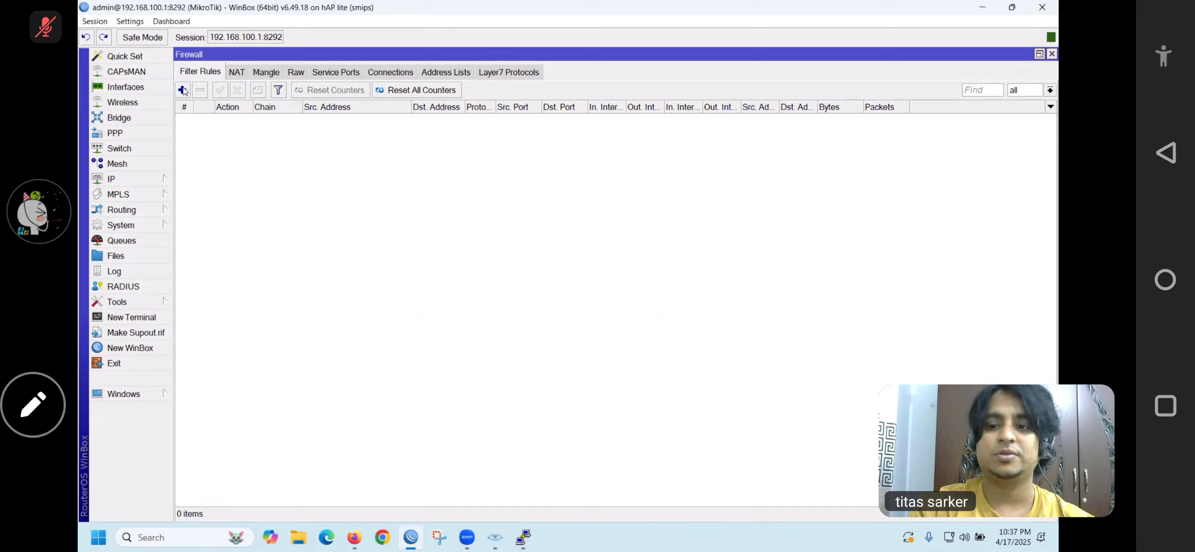
click(184, 90)
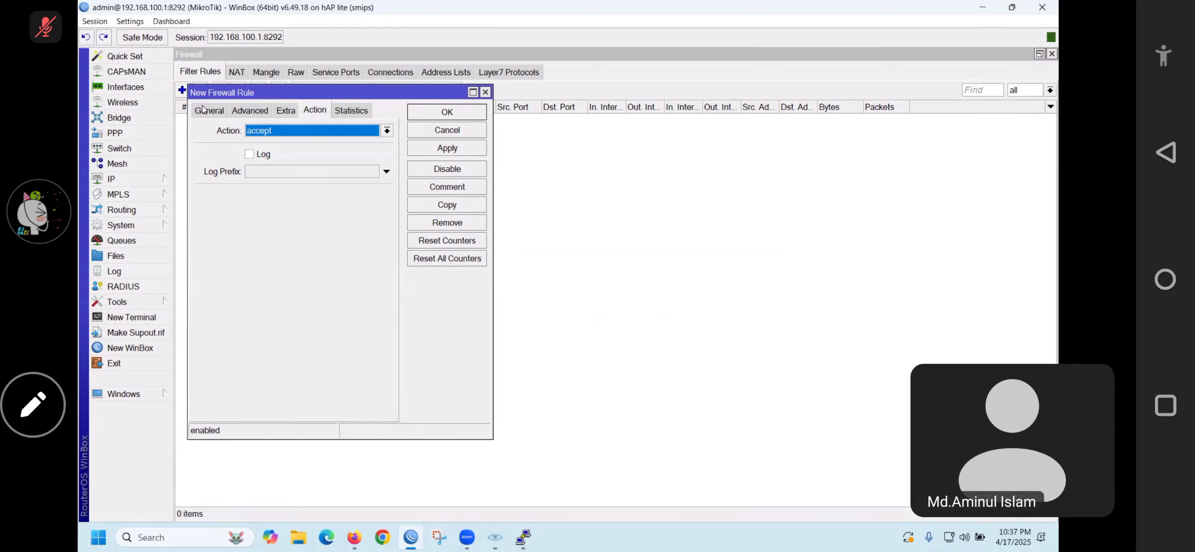
click(204, 114)
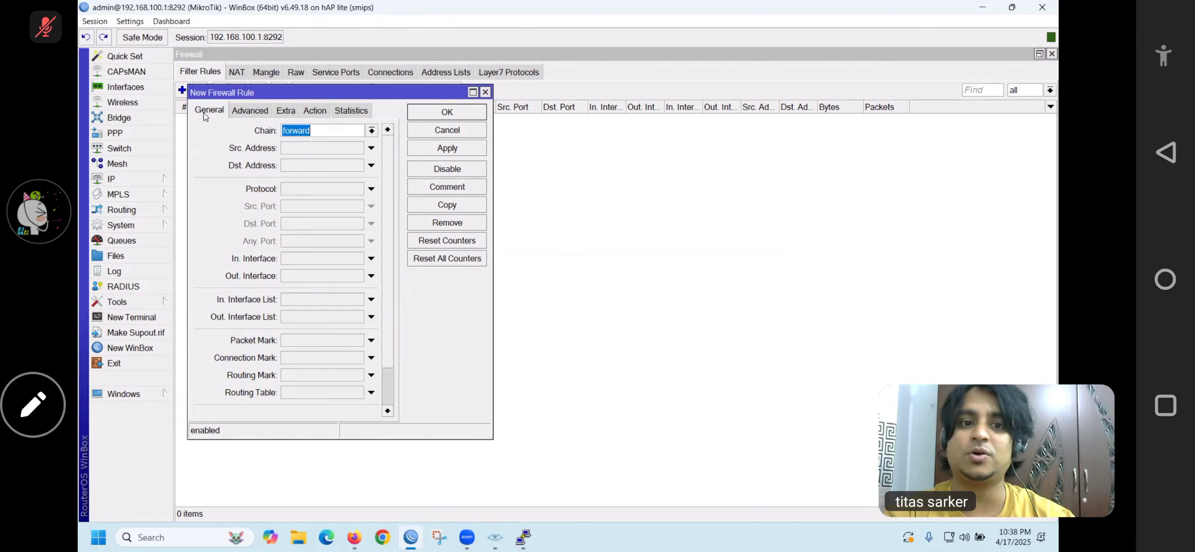
click(371, 130)
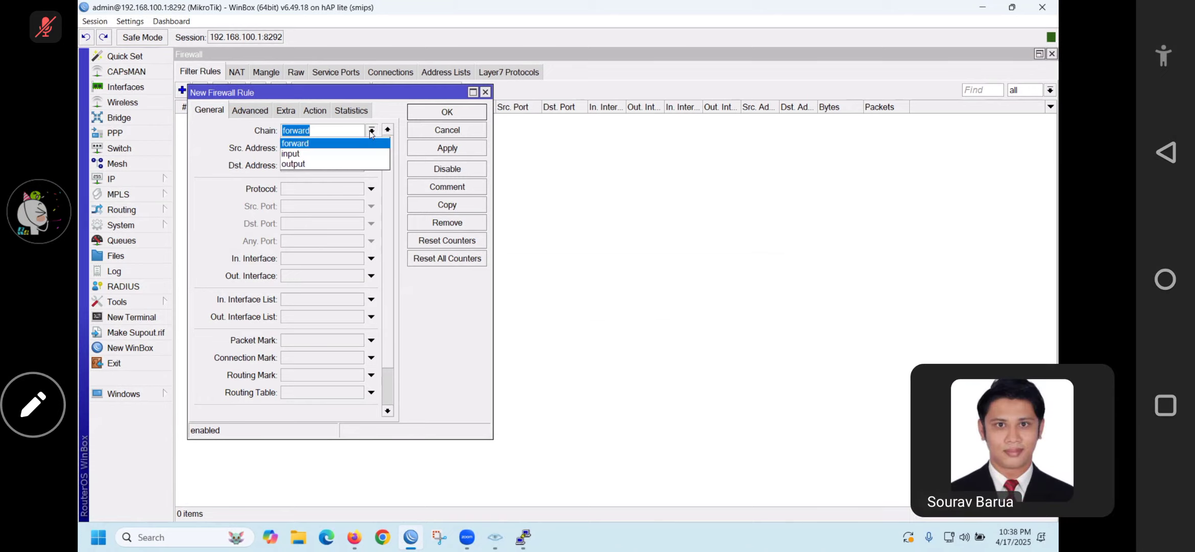
click(315, 163)
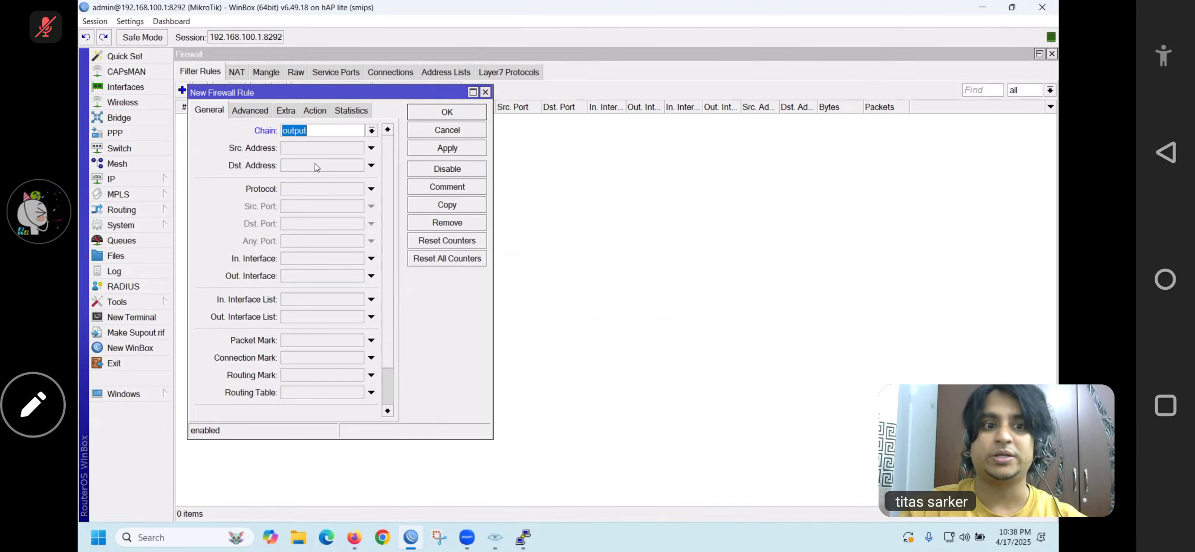
Open a New Terminal and bring the rule dialog and filter list forward
click(130, 316)
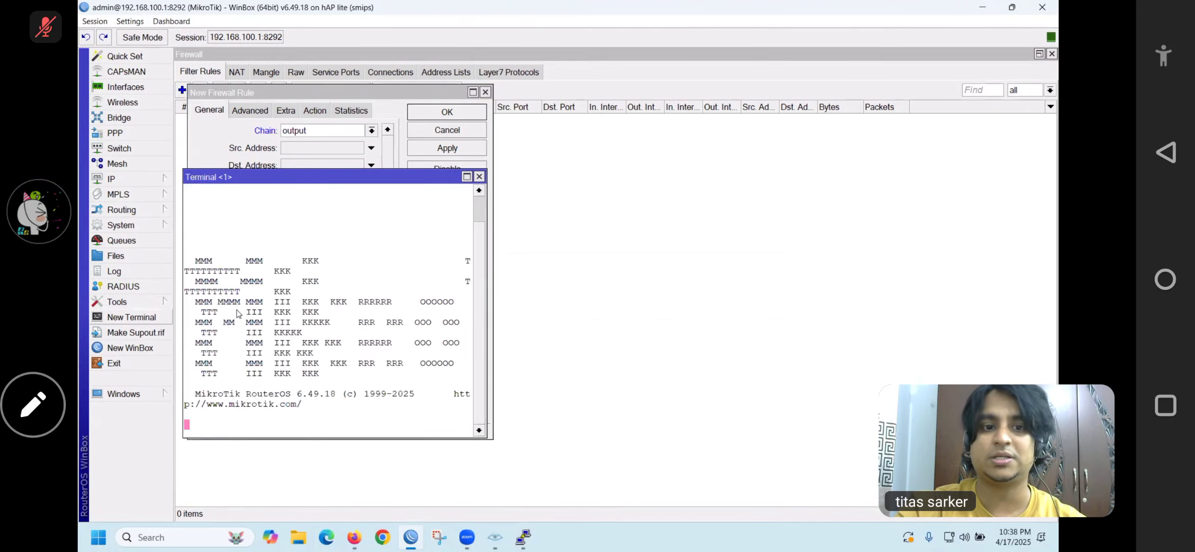
drag(491, 197, 697, 221)
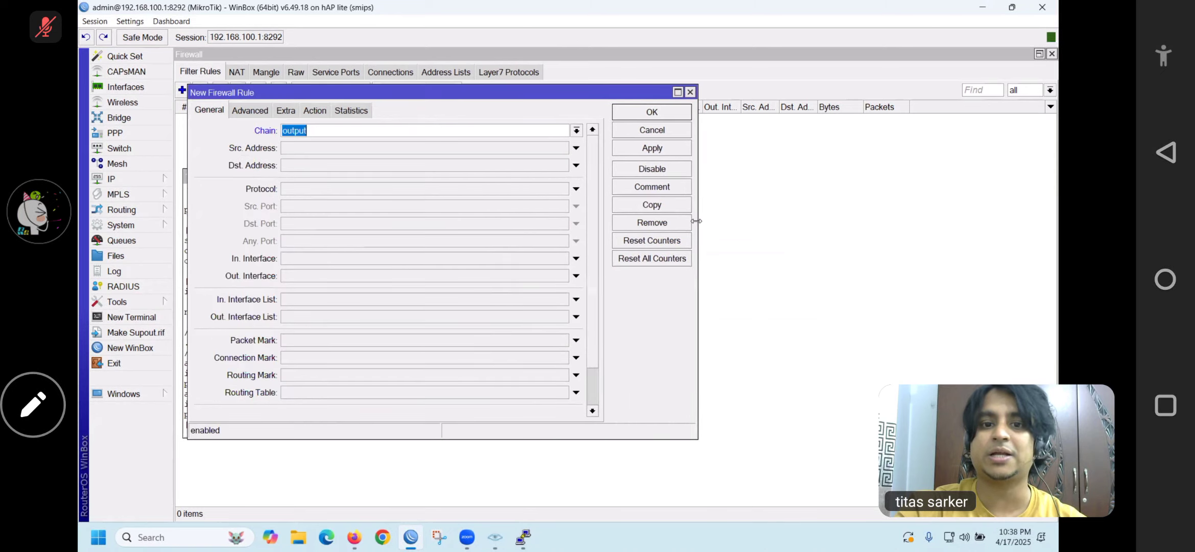
click(249, 474)
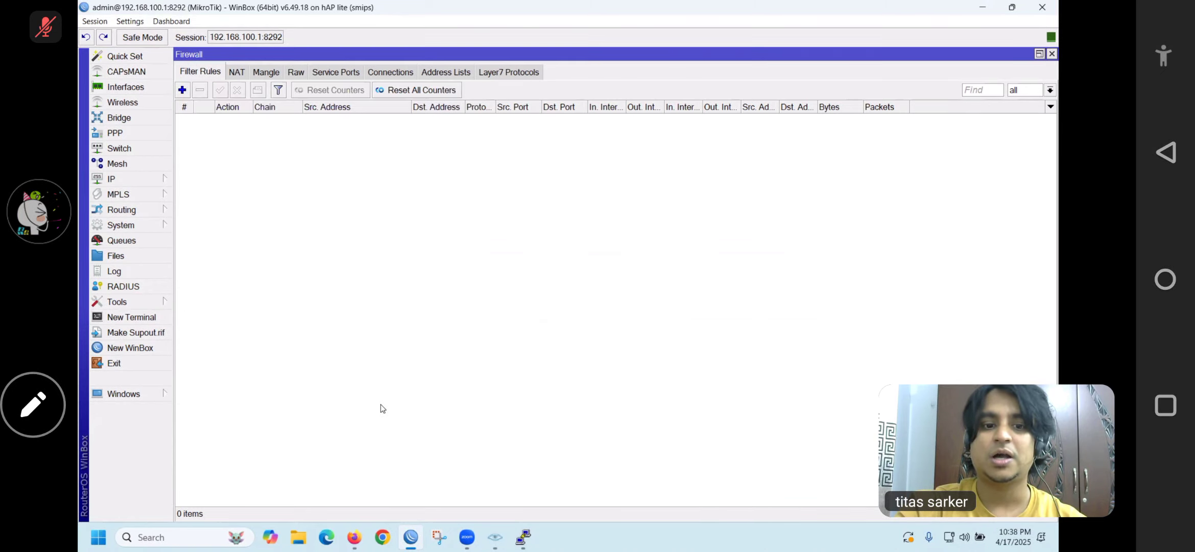
Open a new, wider router terminal and start a continuous 'ping 8.8.8.8'
click(149, 320)
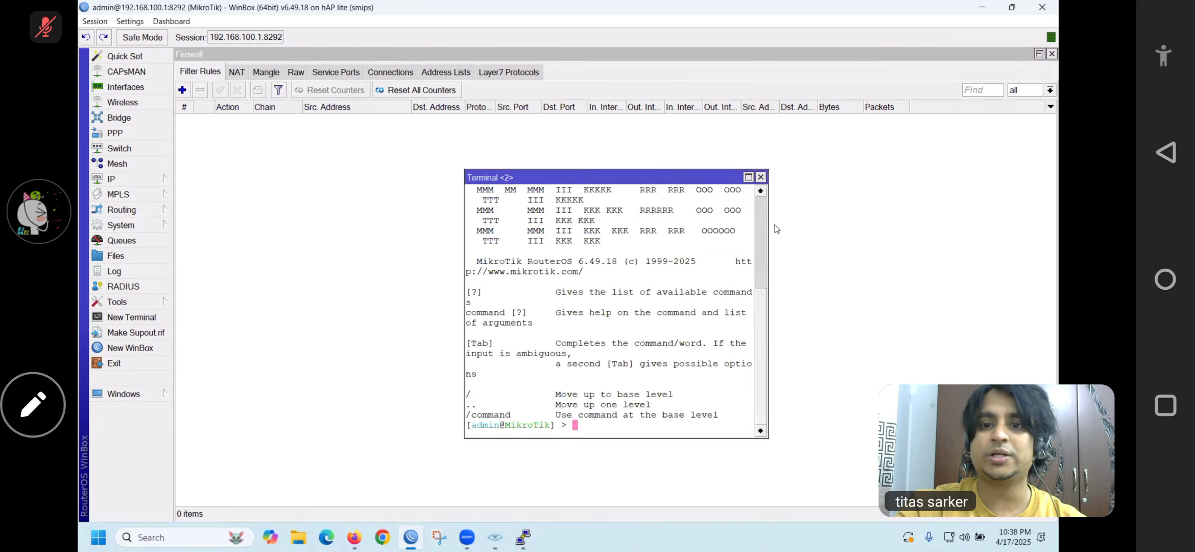
drag(768, 221, 944, 221)
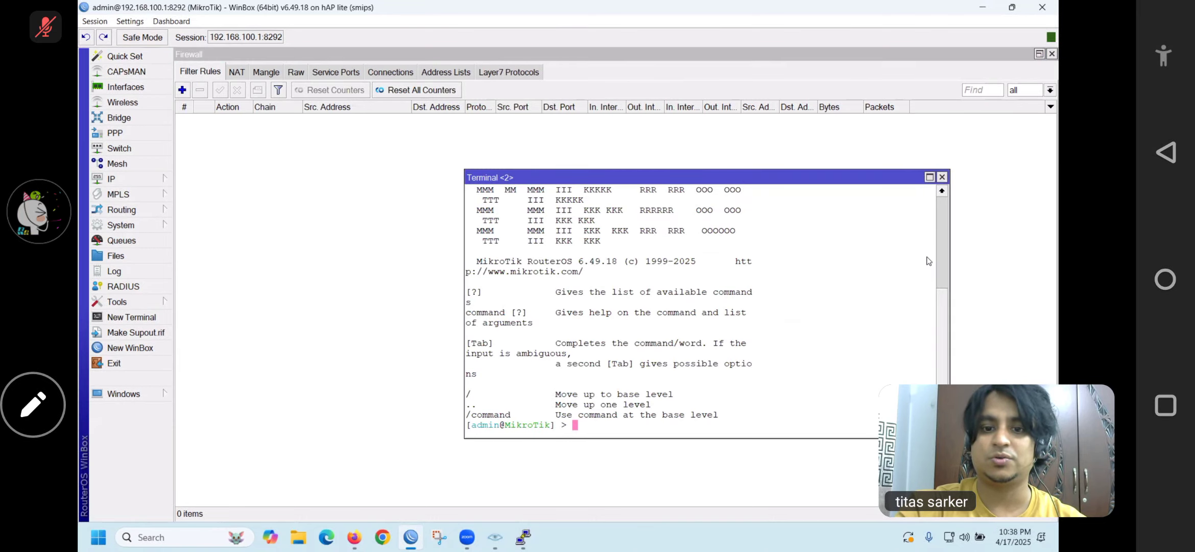
text(ping 8.8.8.8)
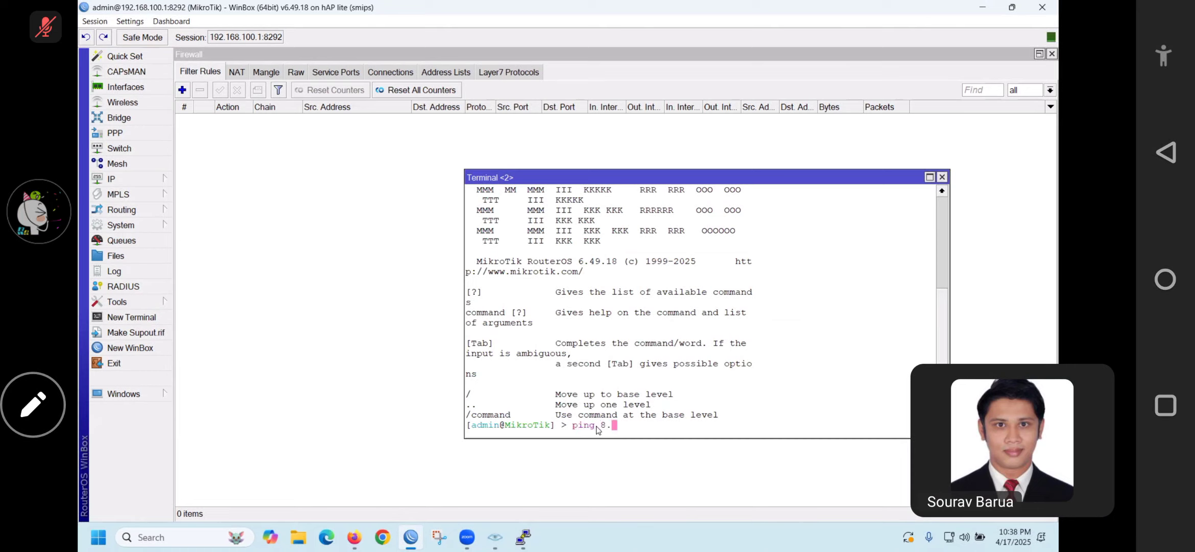
key(Return)
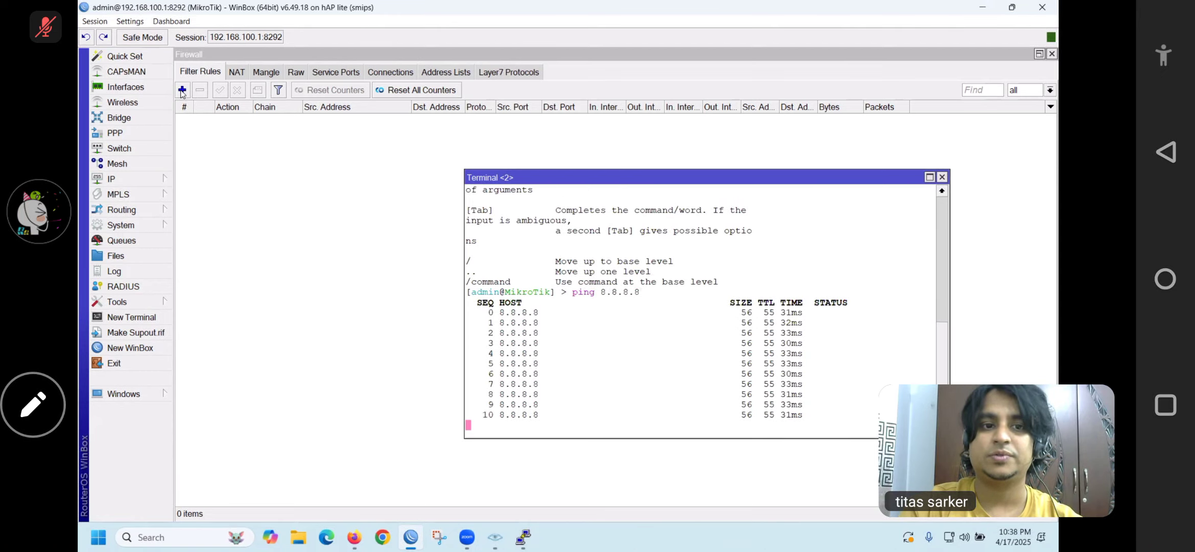
Start a new filter rule with chain output matching protocol icmp
click(183, 91)
click(182, 91)
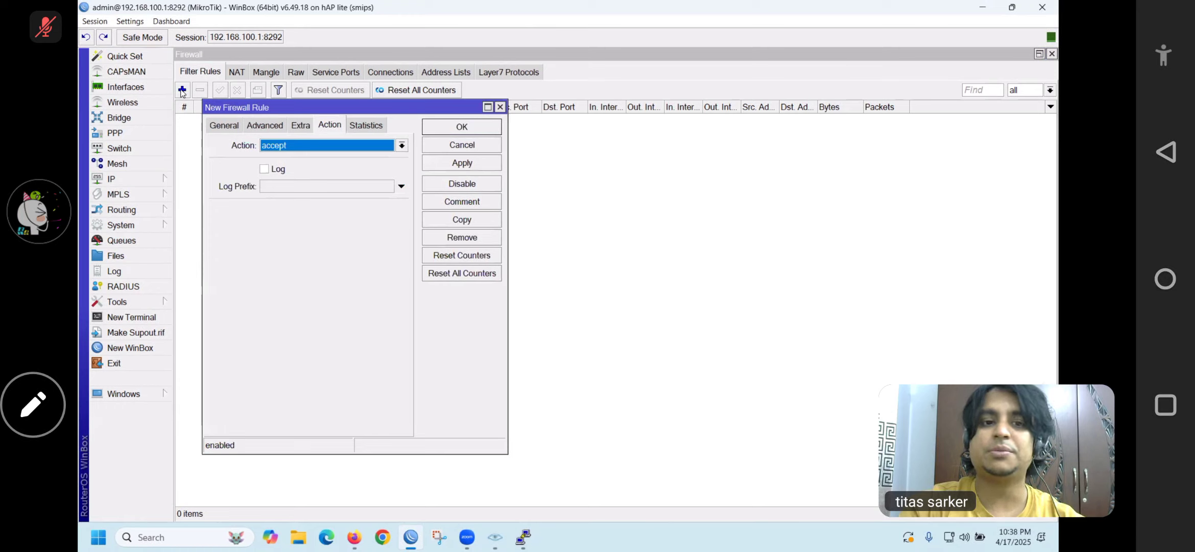
click(233, 128)
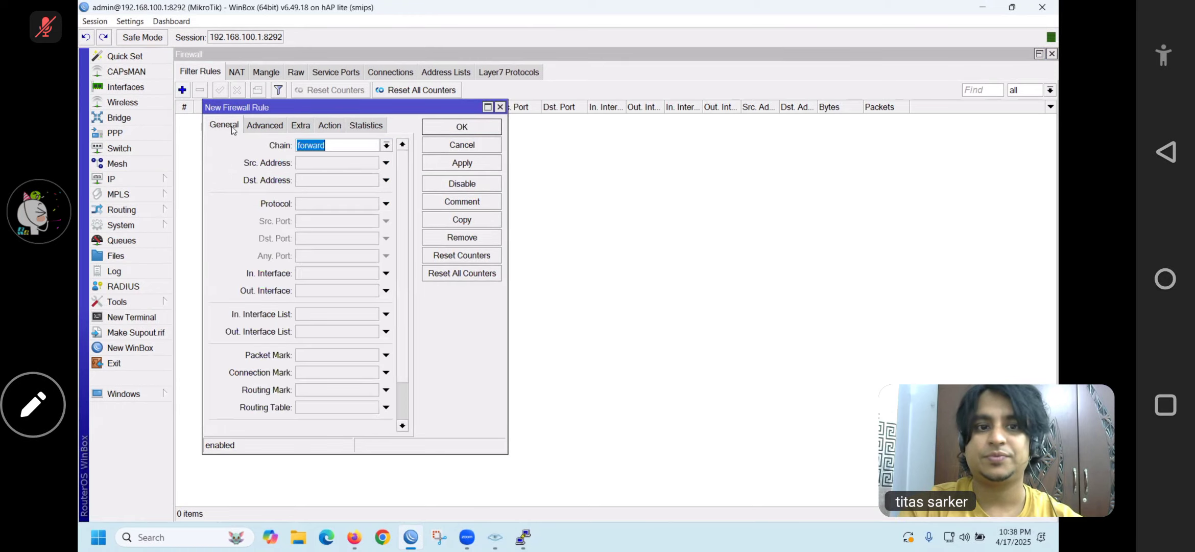
click(385, 146)
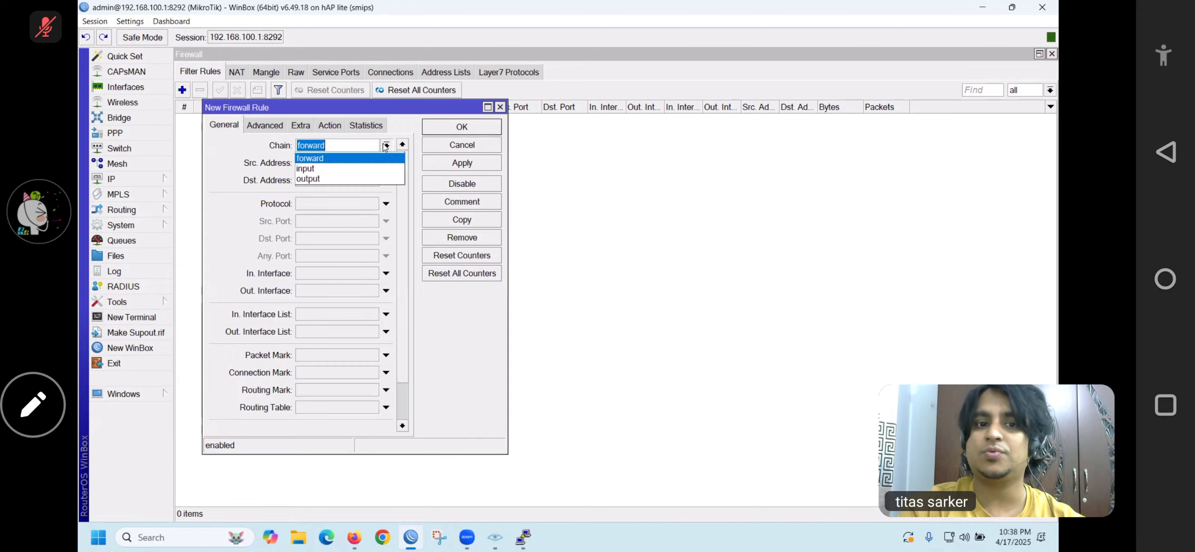
click(308, 180)
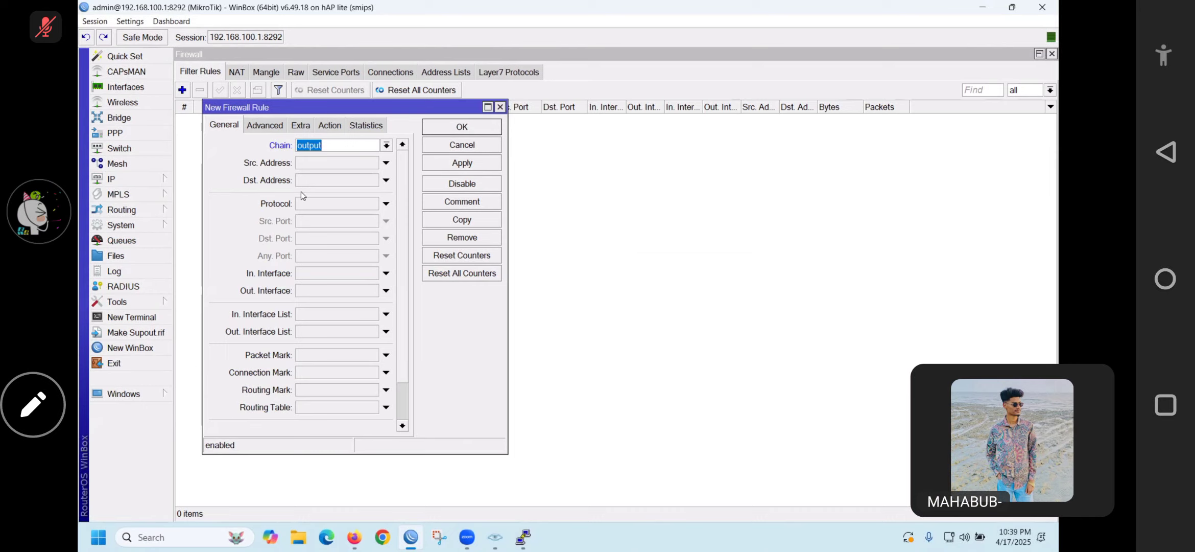
click(301, 206)
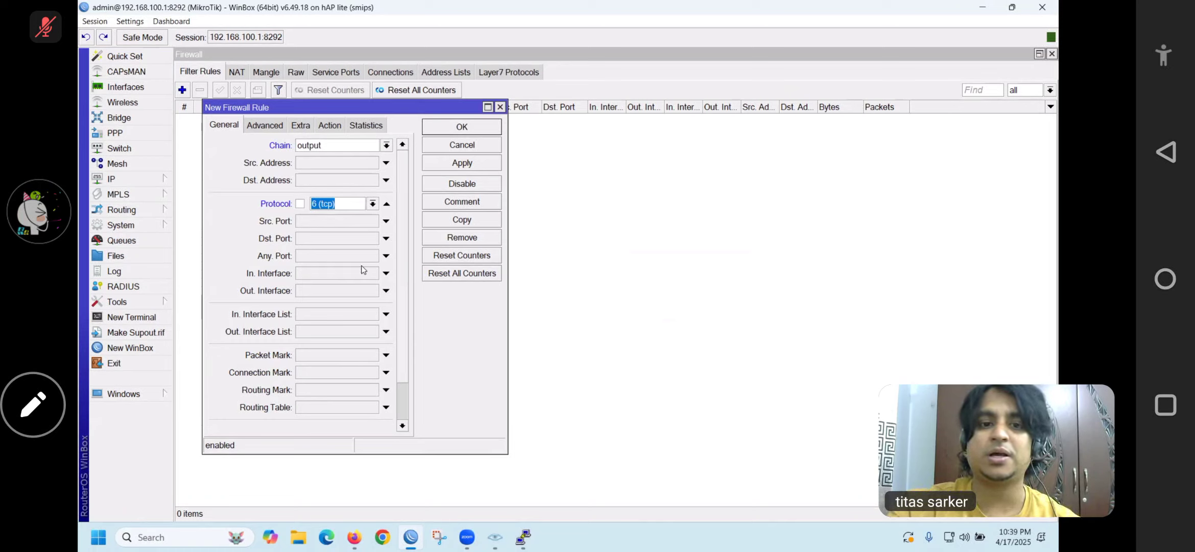
click(372, 203)
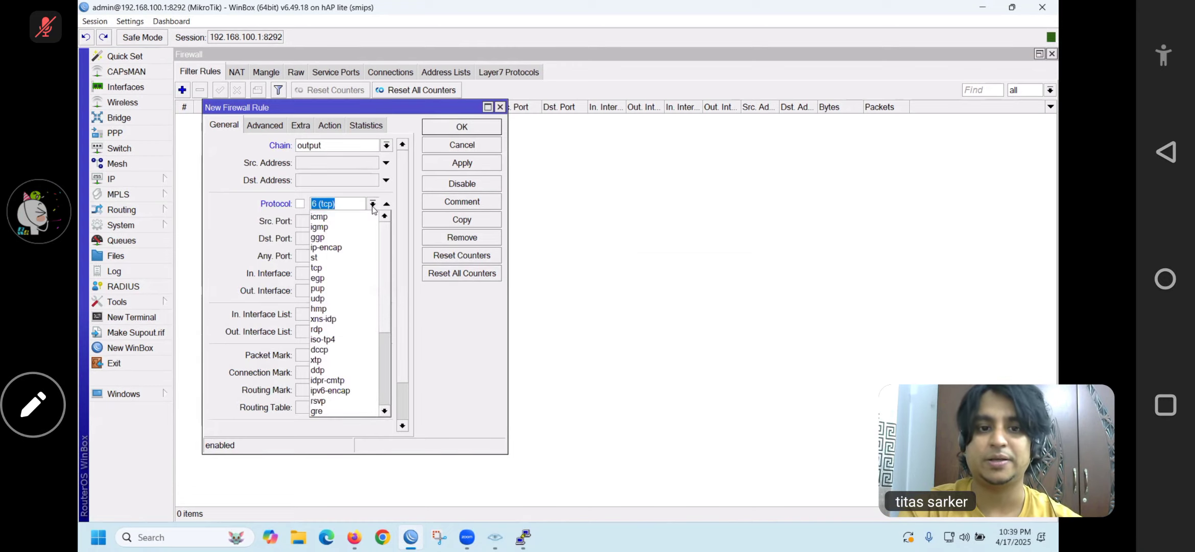
click(319, 218)
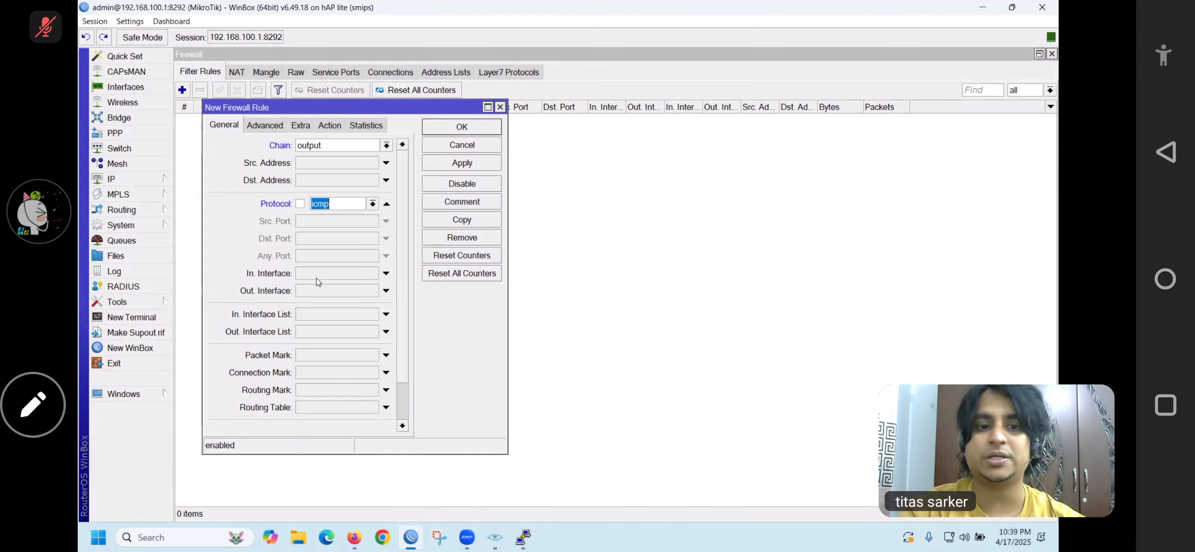
Set Out. Interface ether1 and action drop, then apply and save the rule
click(321, 290)
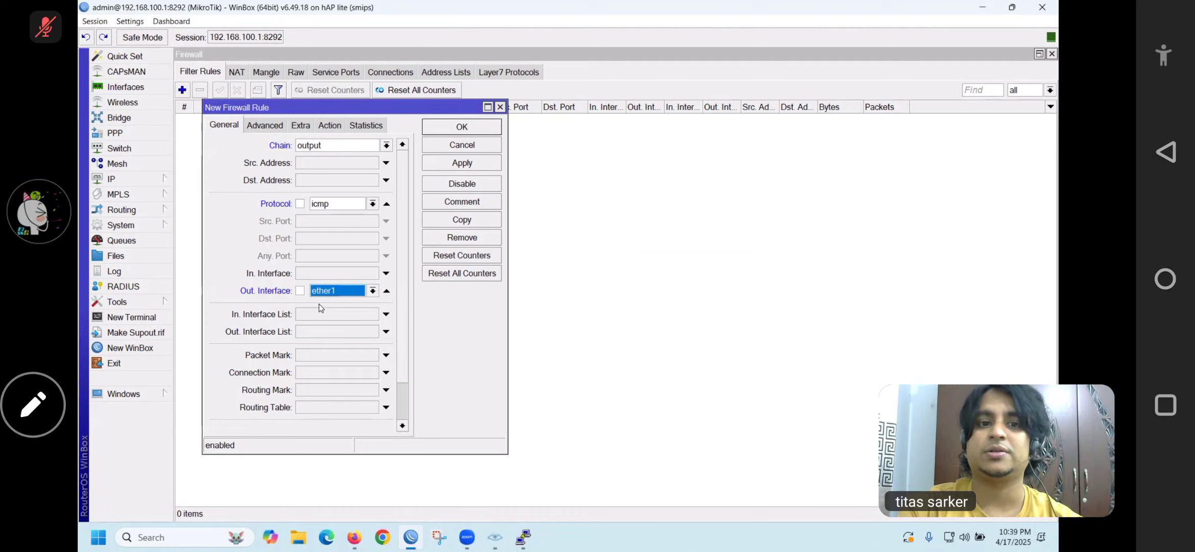
click(330, 125)
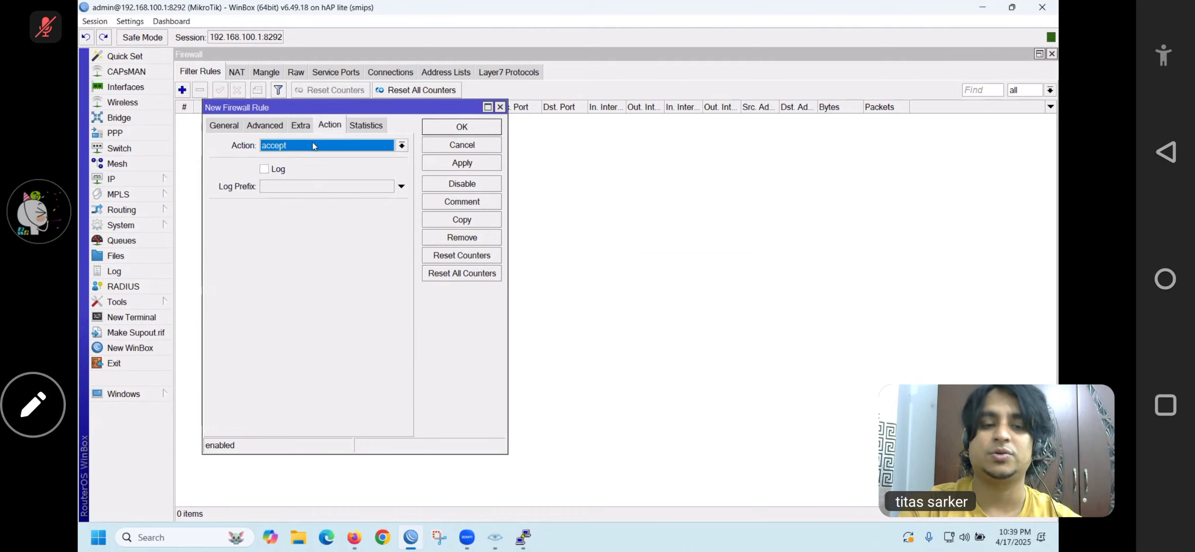
click(319, 145)
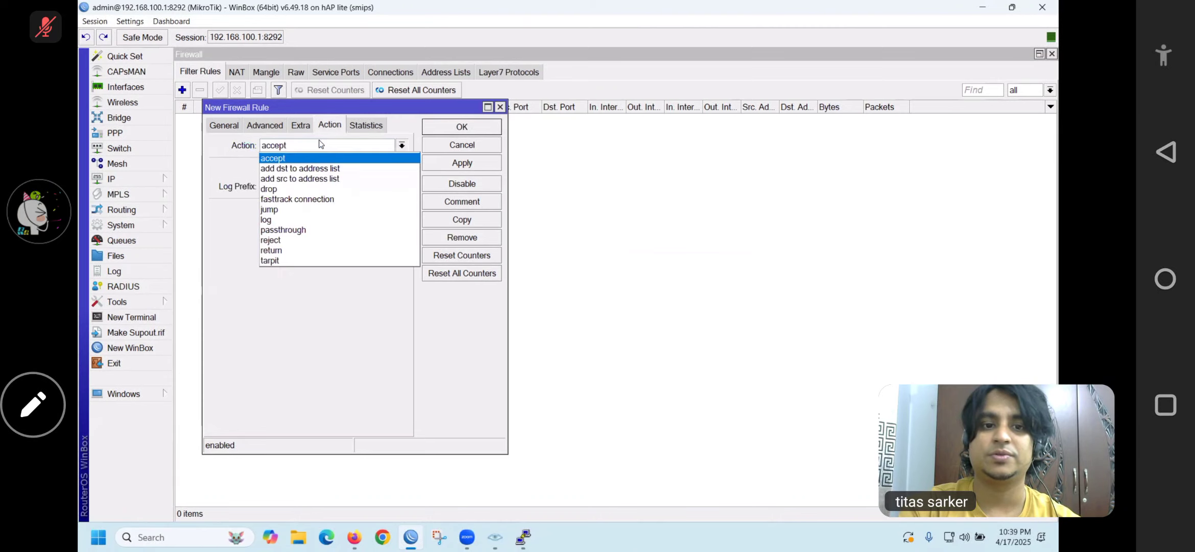
click(278, 189)
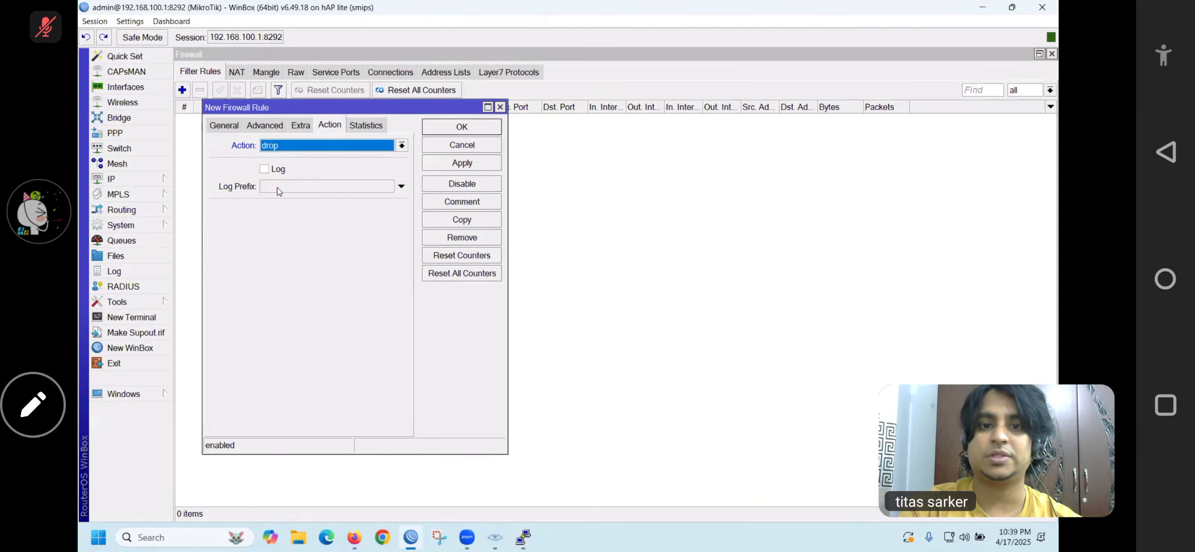
click(452, 164)
click(444, 127)
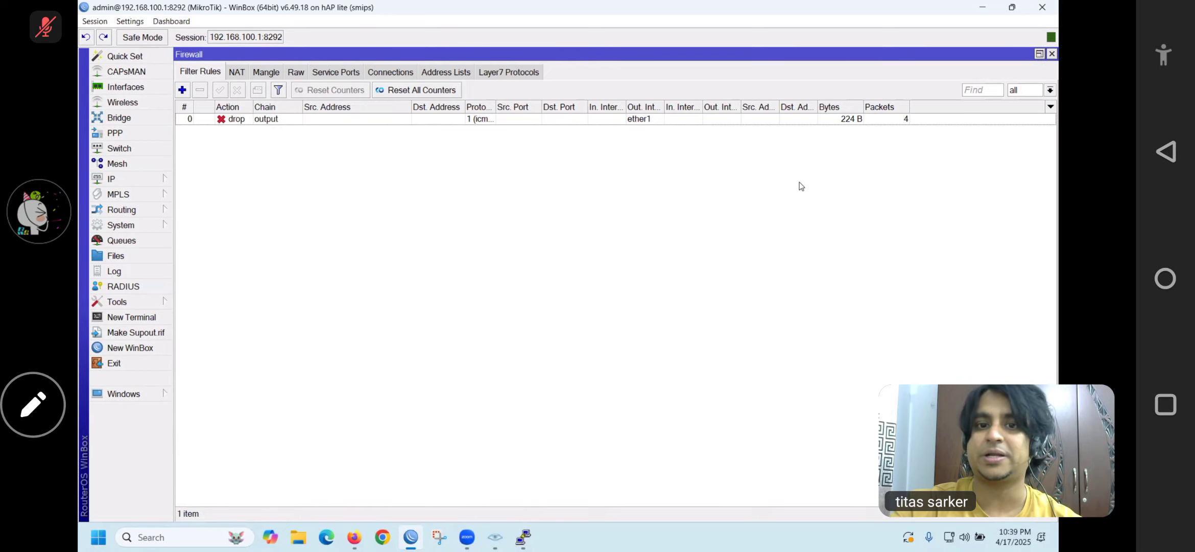
Check the terminal shows rejected pings, then delete filter rule 0 so 8.8.8.8 replies resume
click(748, 389)
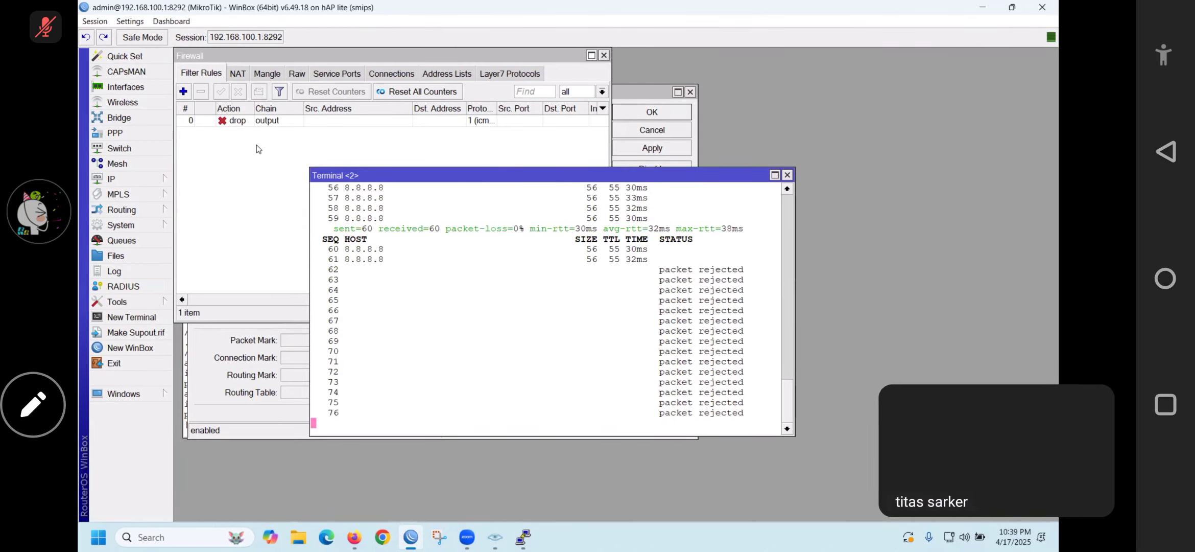
click(240, 120)
click(202, 91)
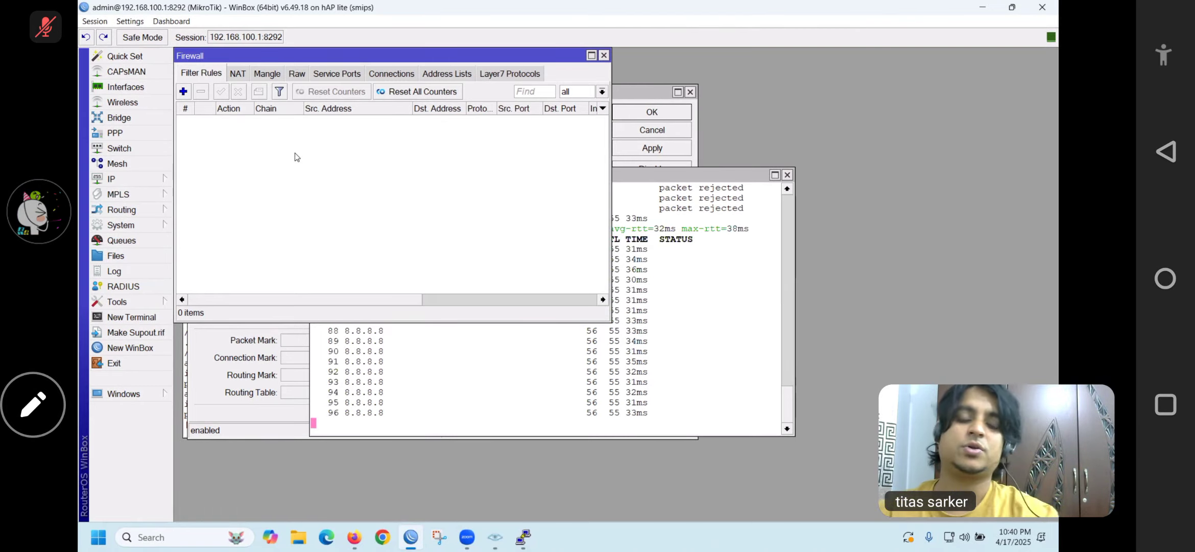
On the NAT tab, cancel a blank new rule, then view rule 0's srcnat masquerade settings
click(238, 77)
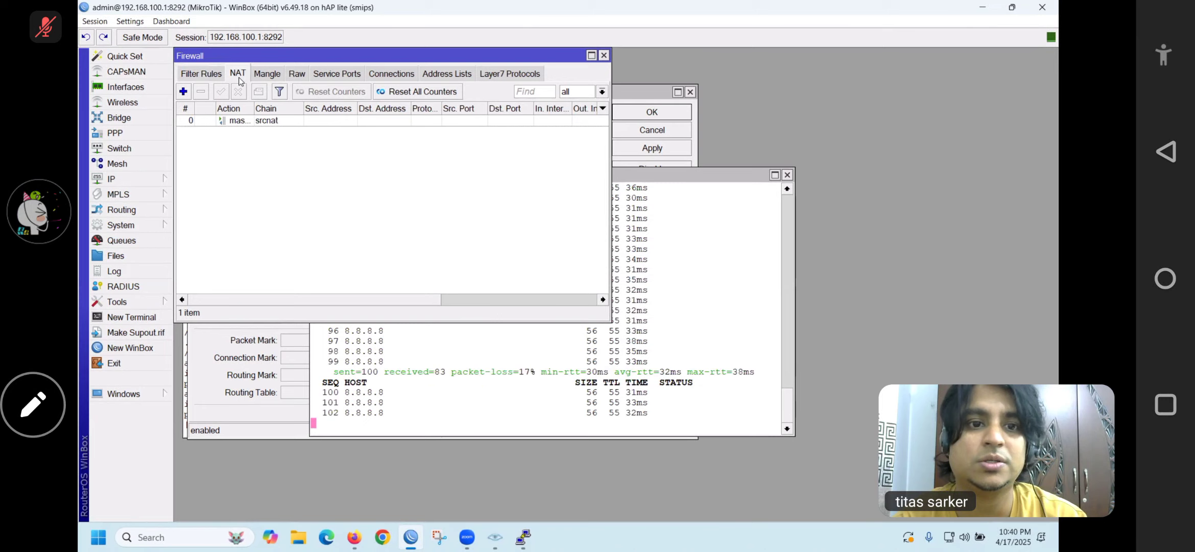
click(184, 93)
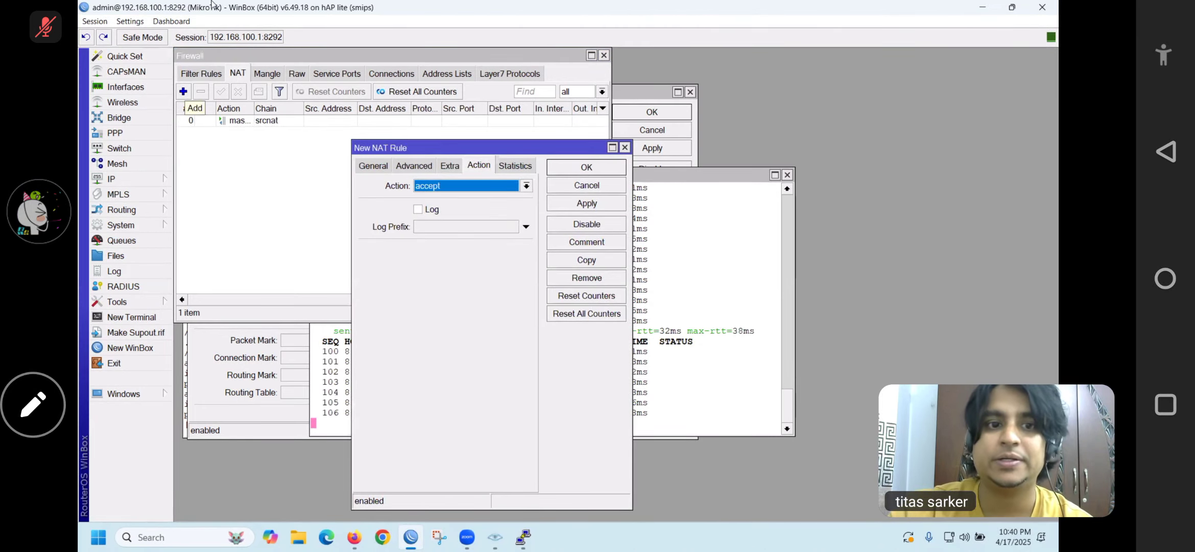
click(610, 186)
double_click(320, 121)
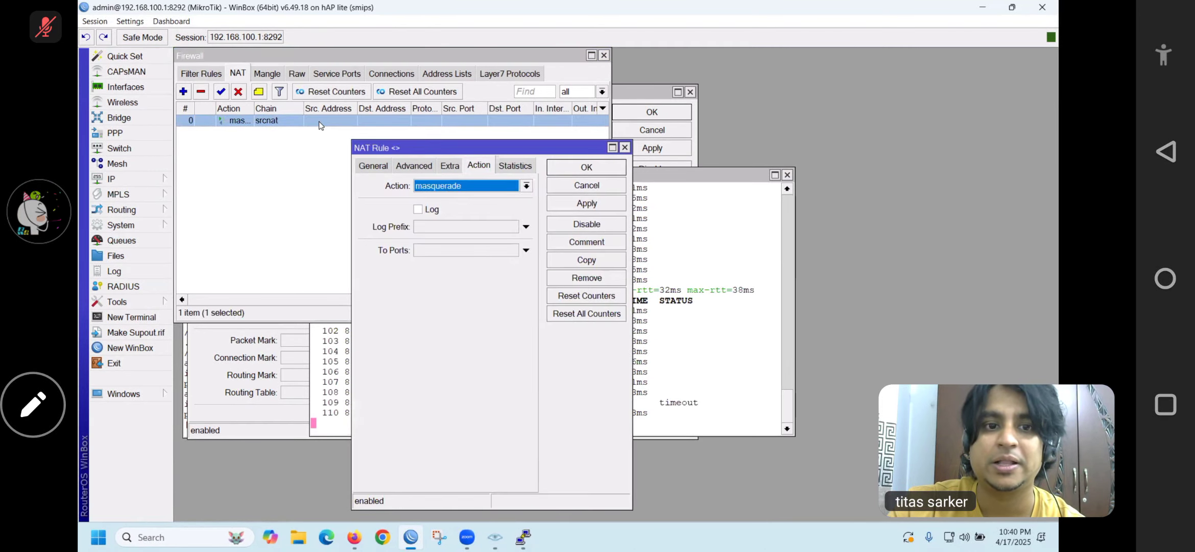
click(369, 168)
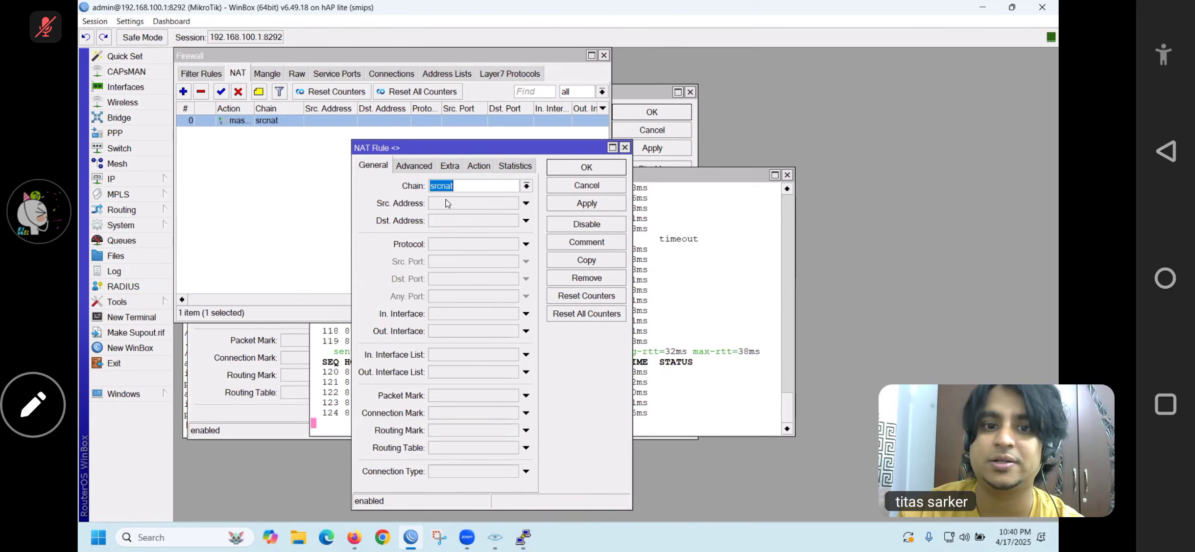
click(562, 189)
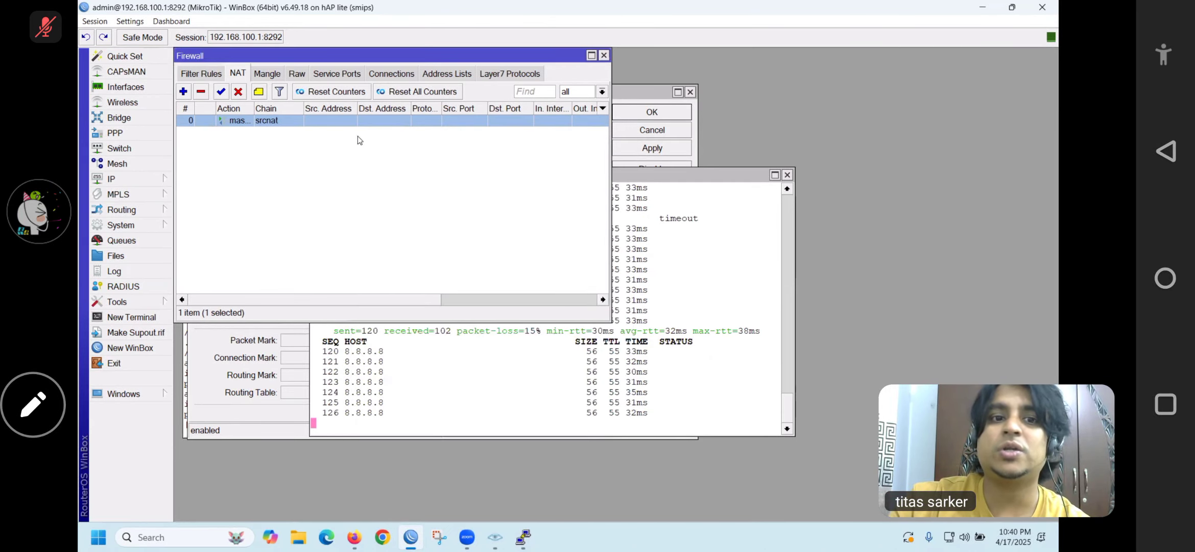
Try saving a new NAT rule with chain dstnat and action masquerade; the router rejects it
click(183, 91)
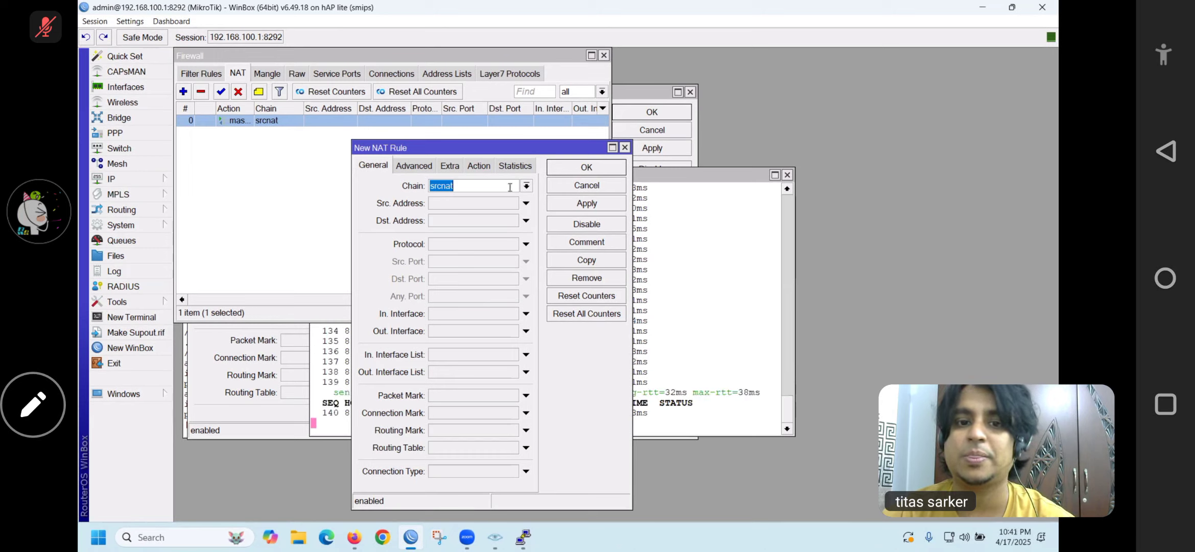
click(526, 186)
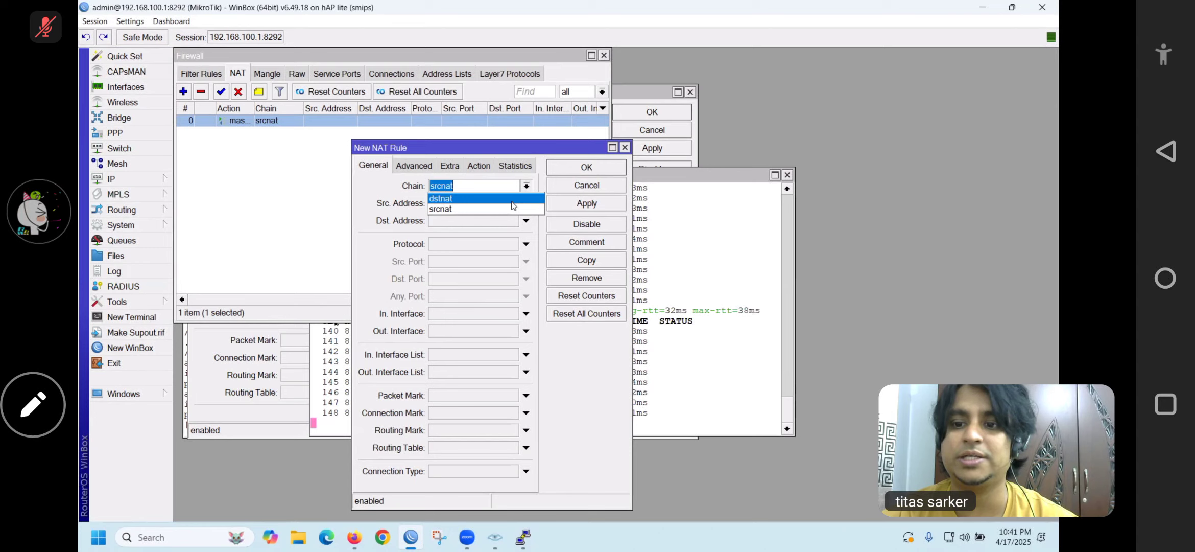
click(513, 200)
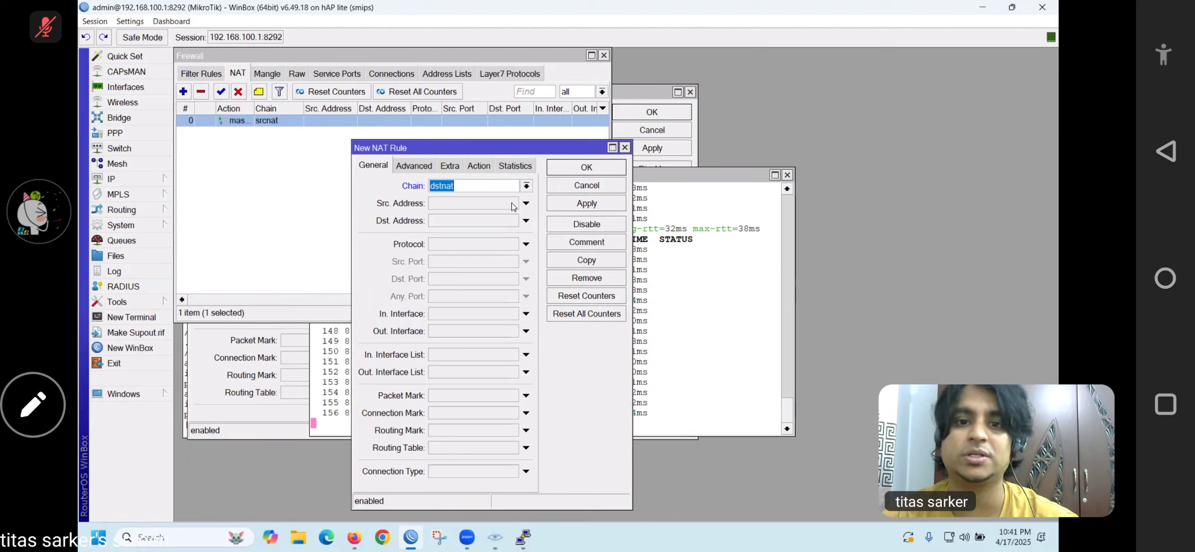
click(476, 166)
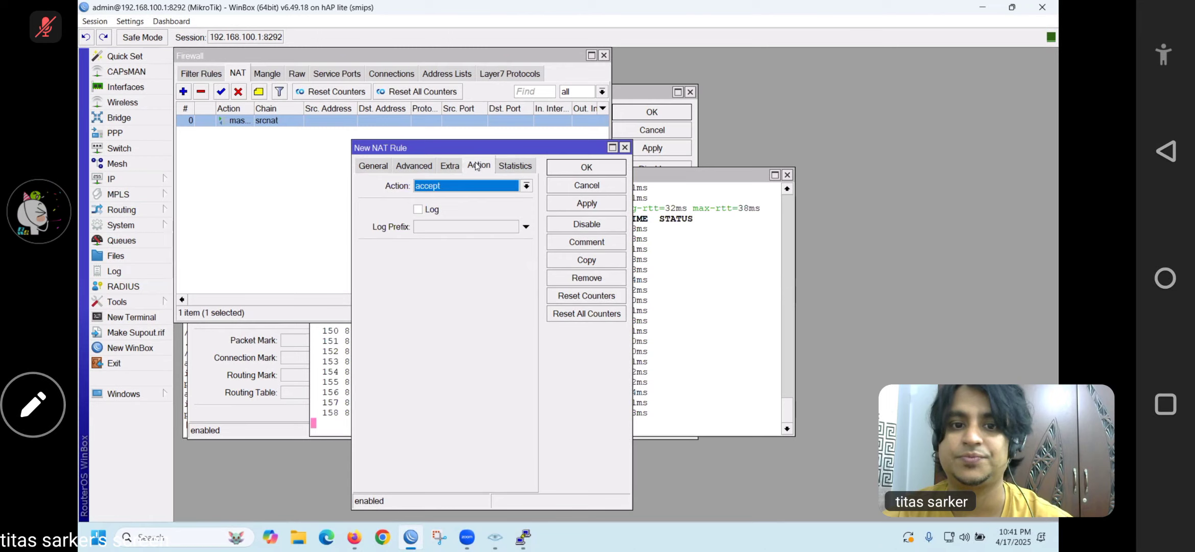
click(526, 186)
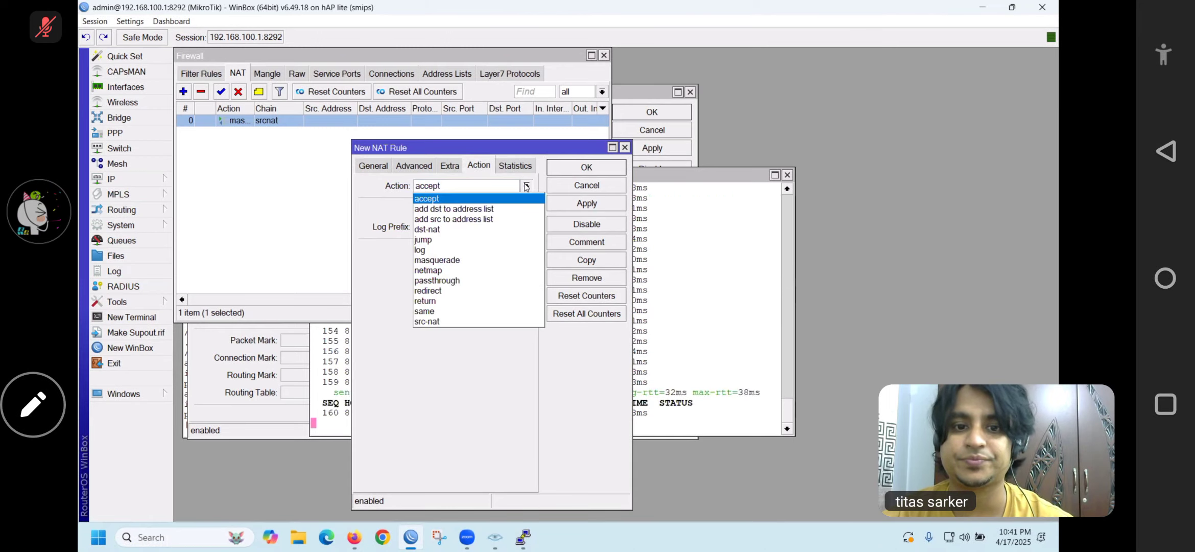
click(442, 261)
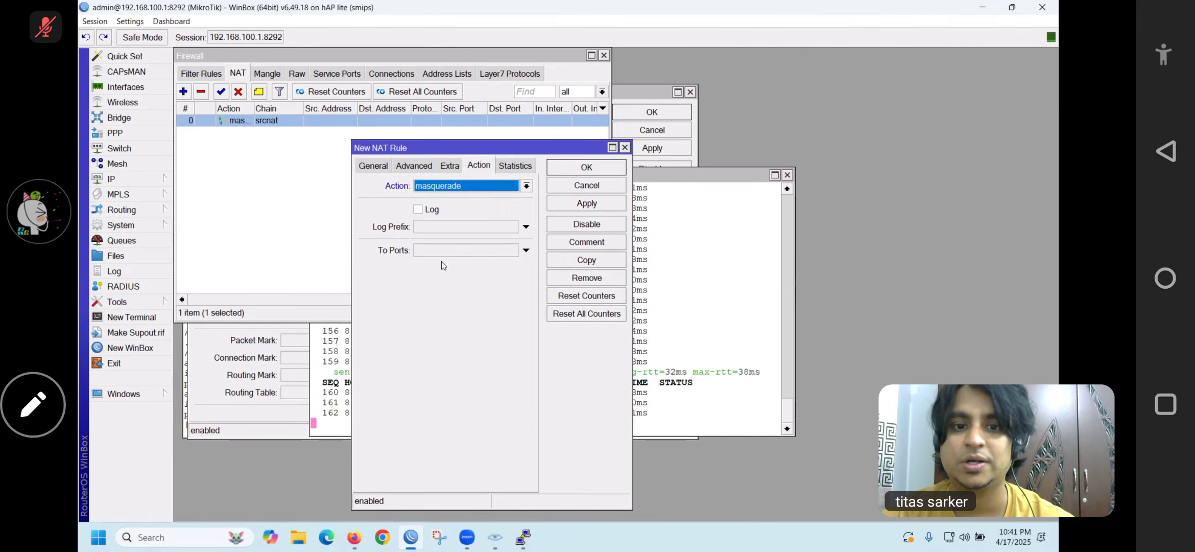
click(577, 204)
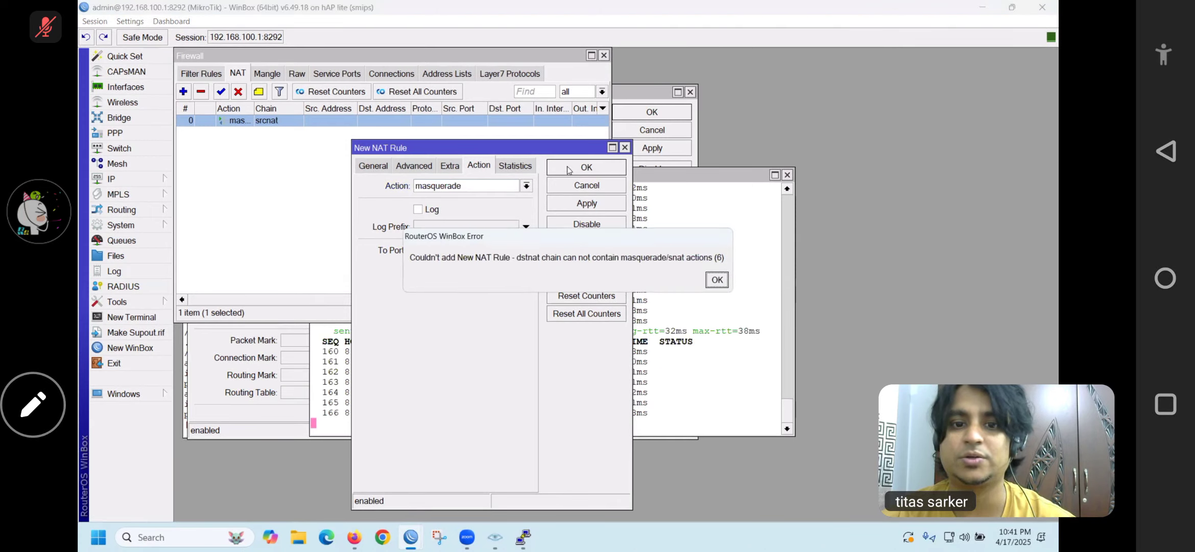
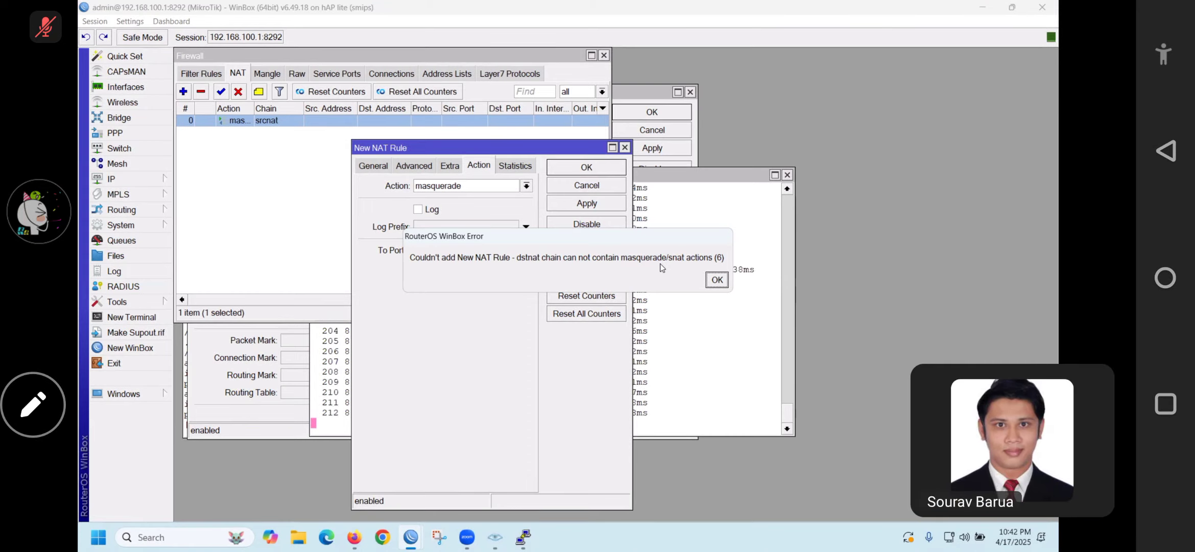
Dismiss the dstnat-can't-masquerade error and go back to the new NAT rule's General settings
click(717, 279)
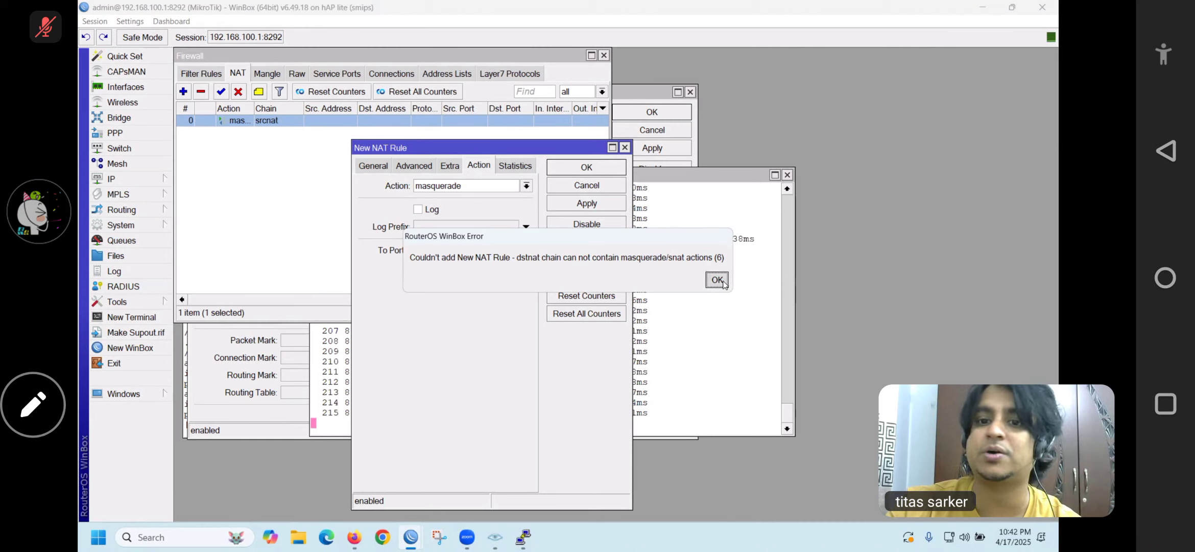
click(371, 165)
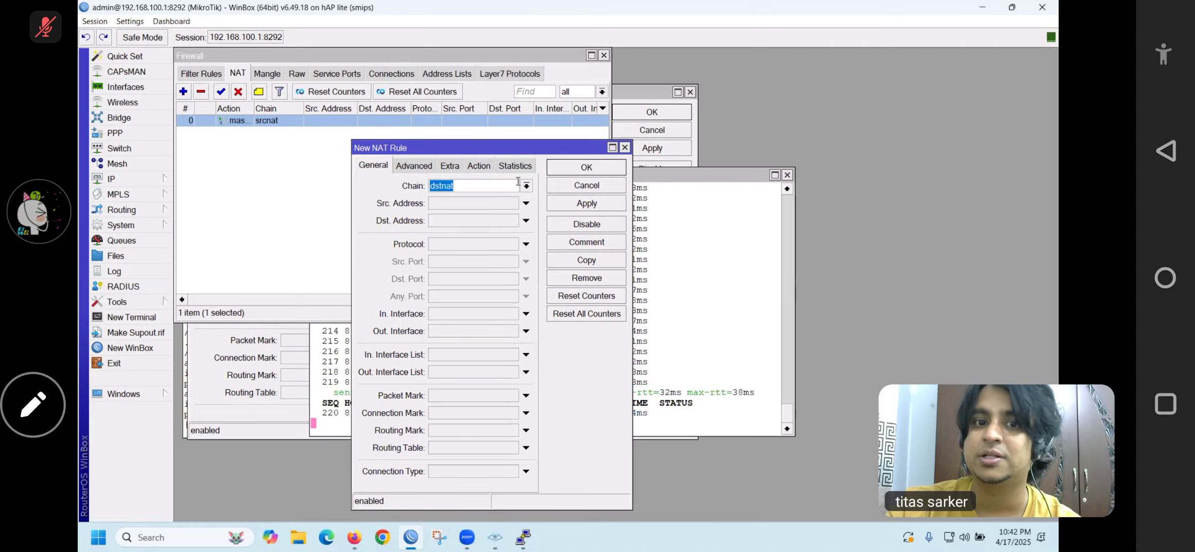
click(526, 185)
click(467, 203)
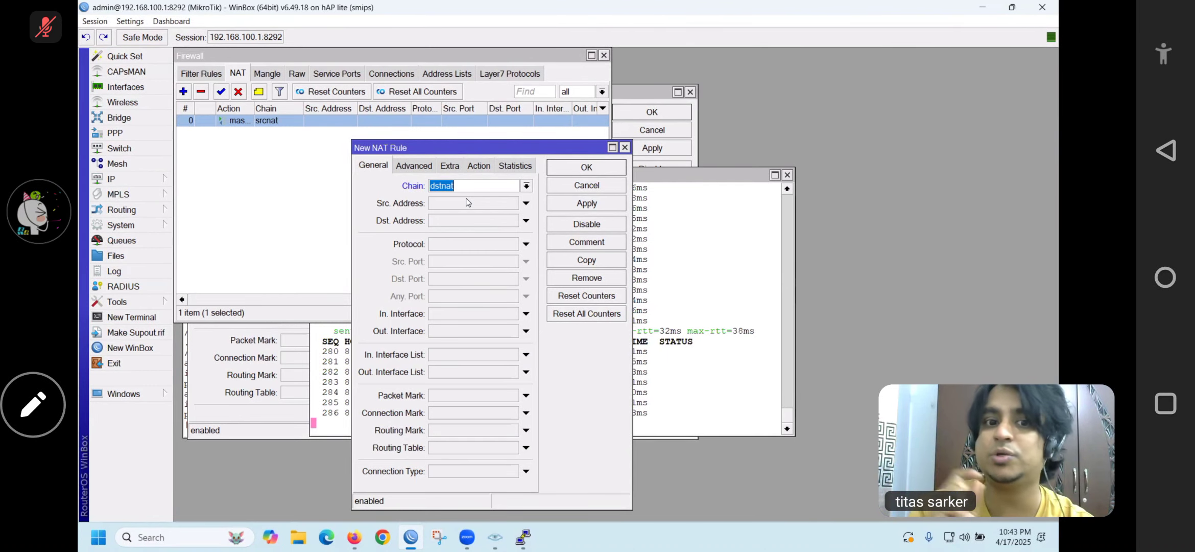
Make the new dstnat rule match protocol 6 (tcp) with destination port 80
click(526, 271)
click(667, 312)
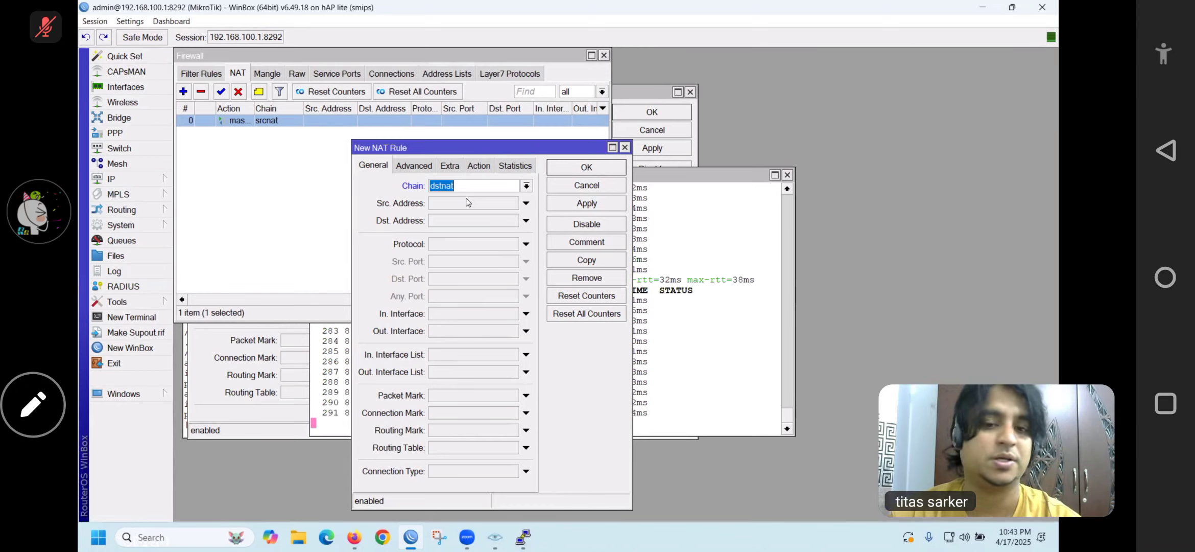
click(524, 244)
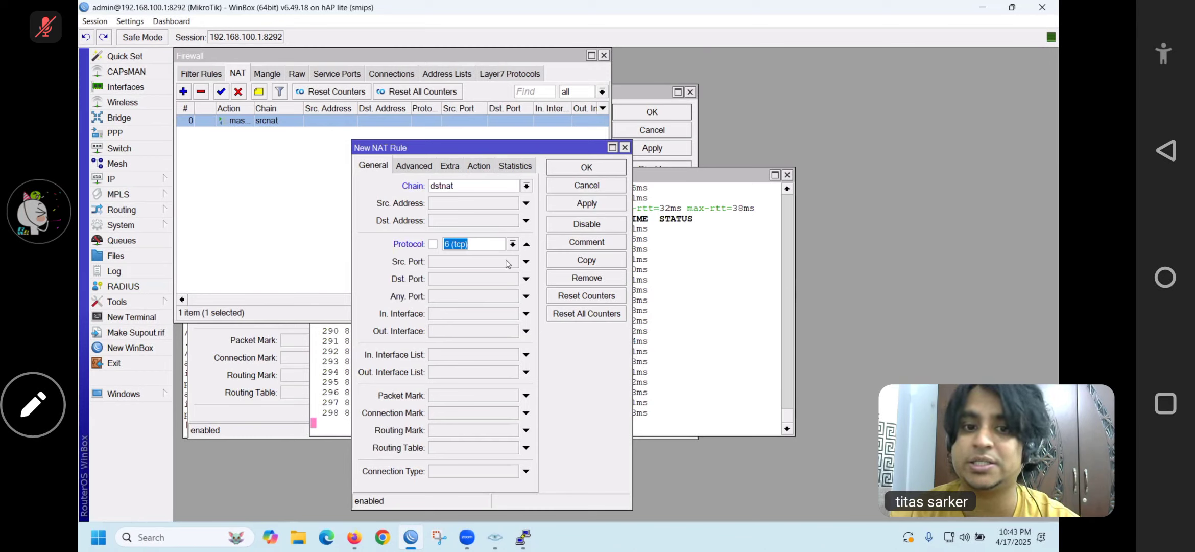
click(455, 278)
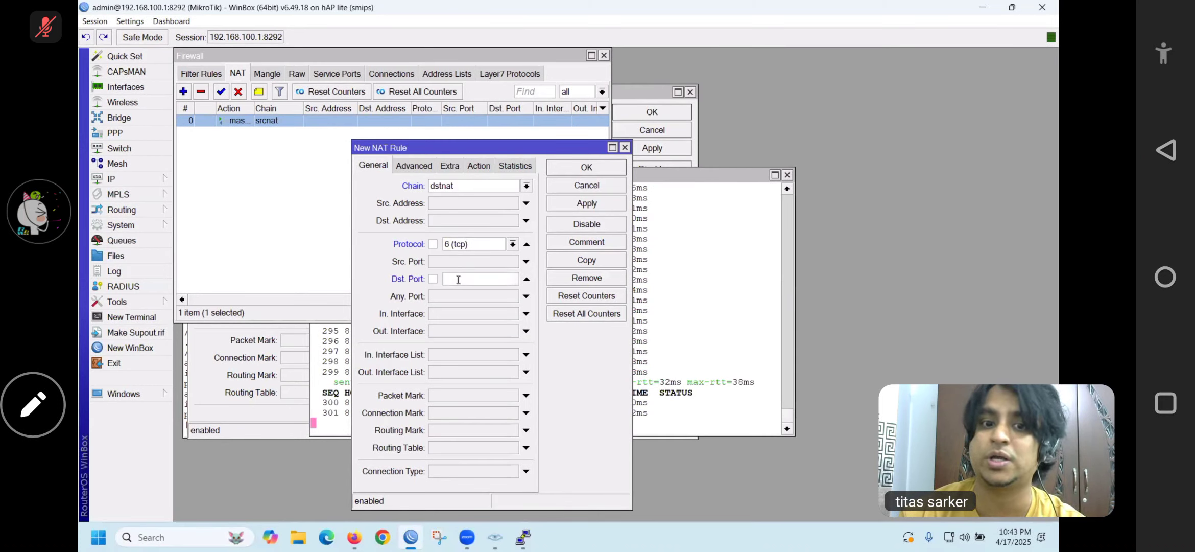
click(458, 279)
text(80)
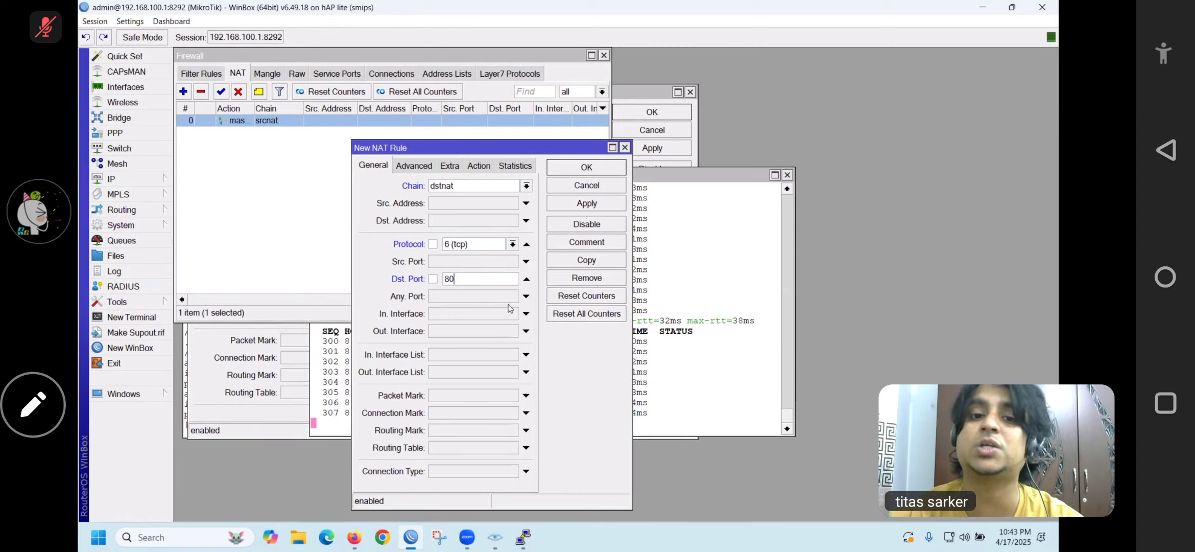
click(478, 165)
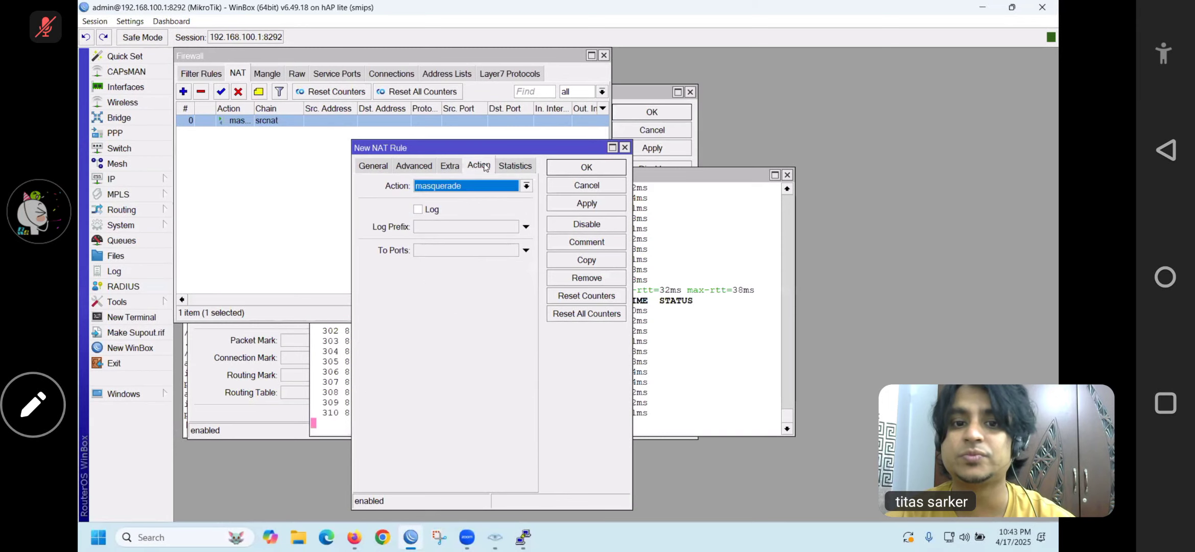
Set the rule's action to redirect with To Ports 8080 and apply it
click(493, 189)
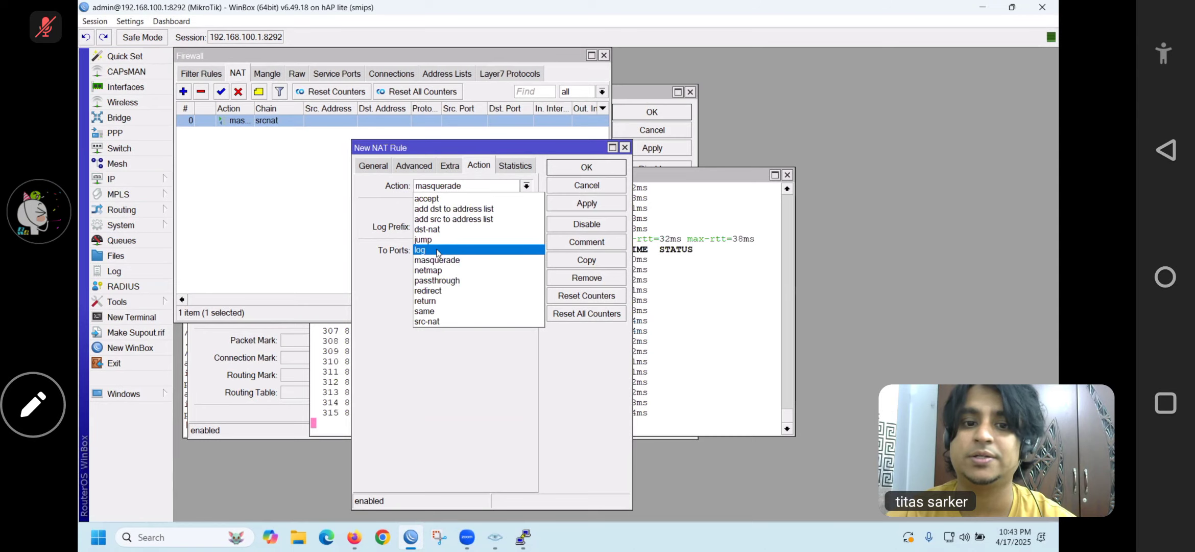
click(438, 290)
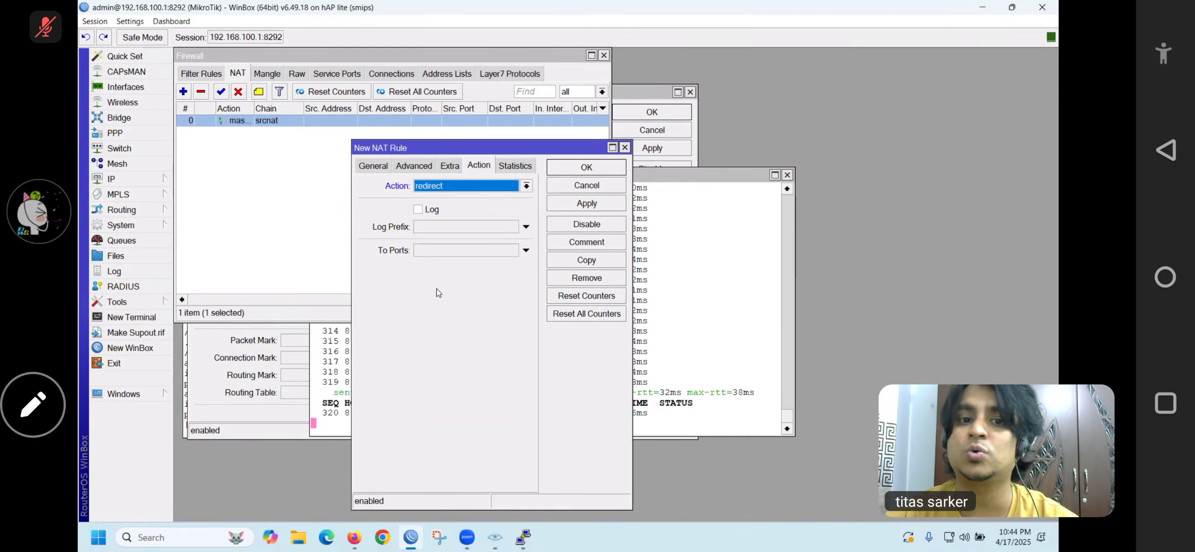
click(434, 250)
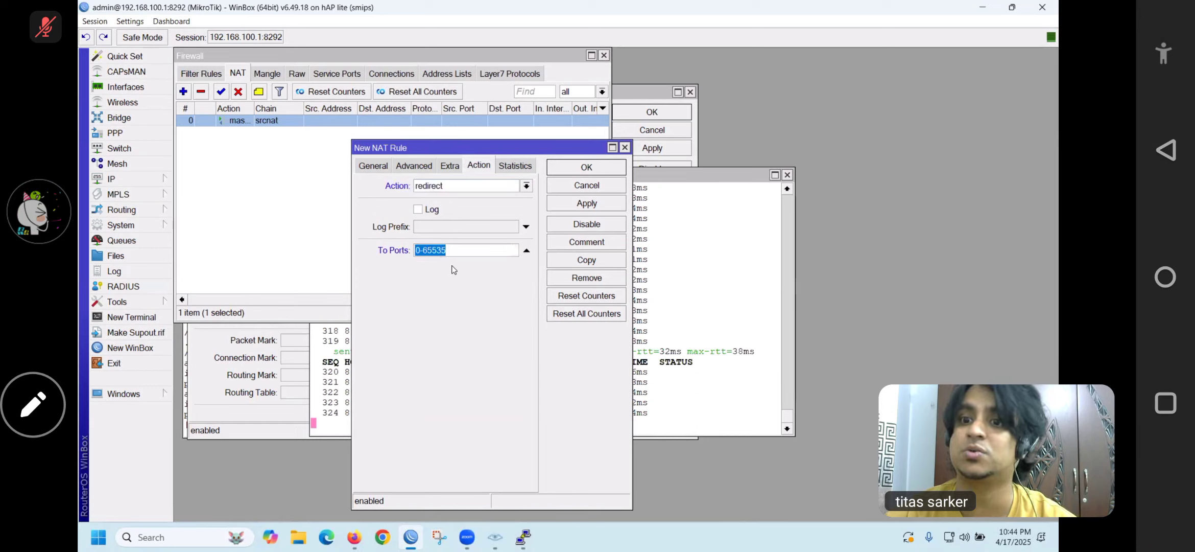
text(8080)
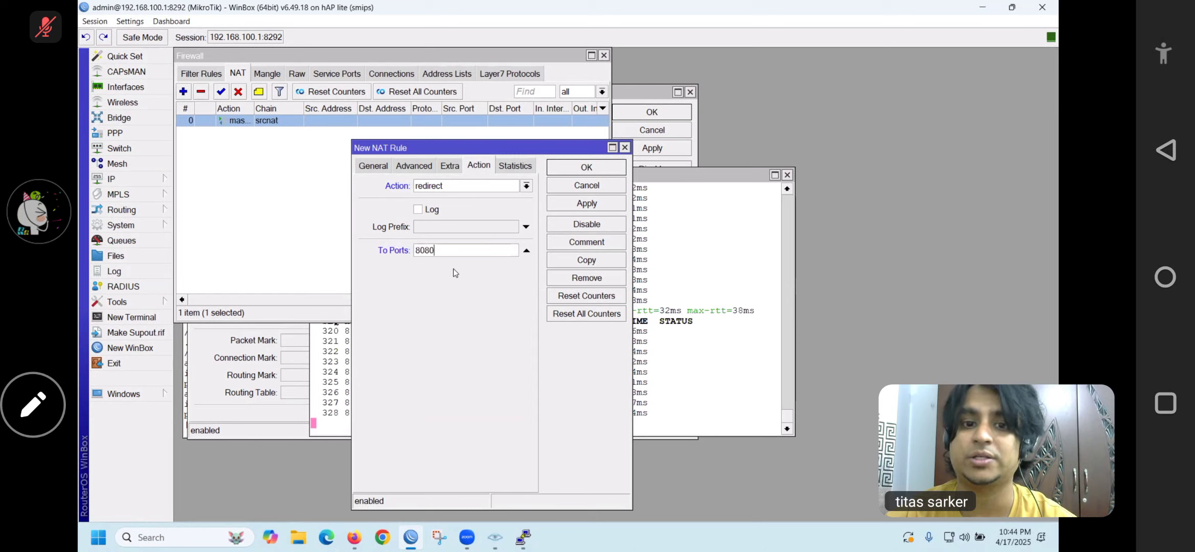
click(585, 202)
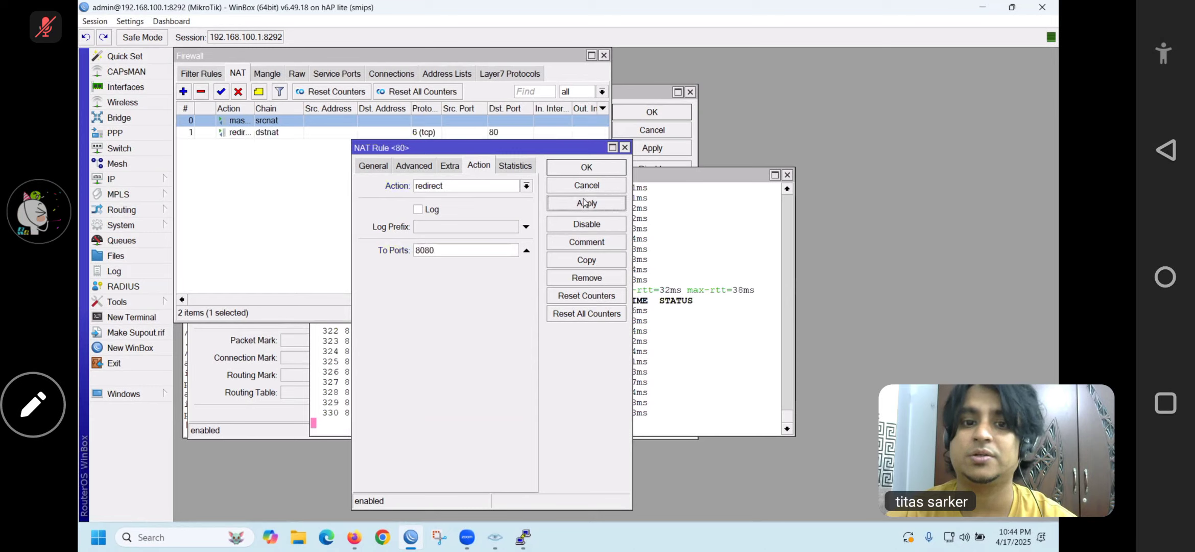
Close the finished redirect rule and select rule 1 in the NAT list
click(585, 167)
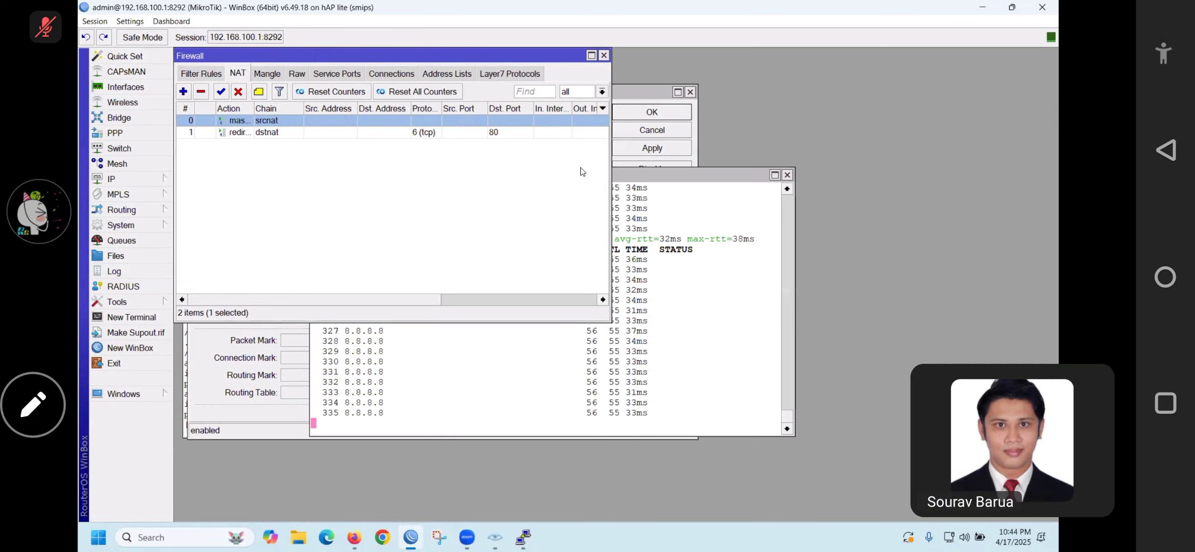
click(335, 136)
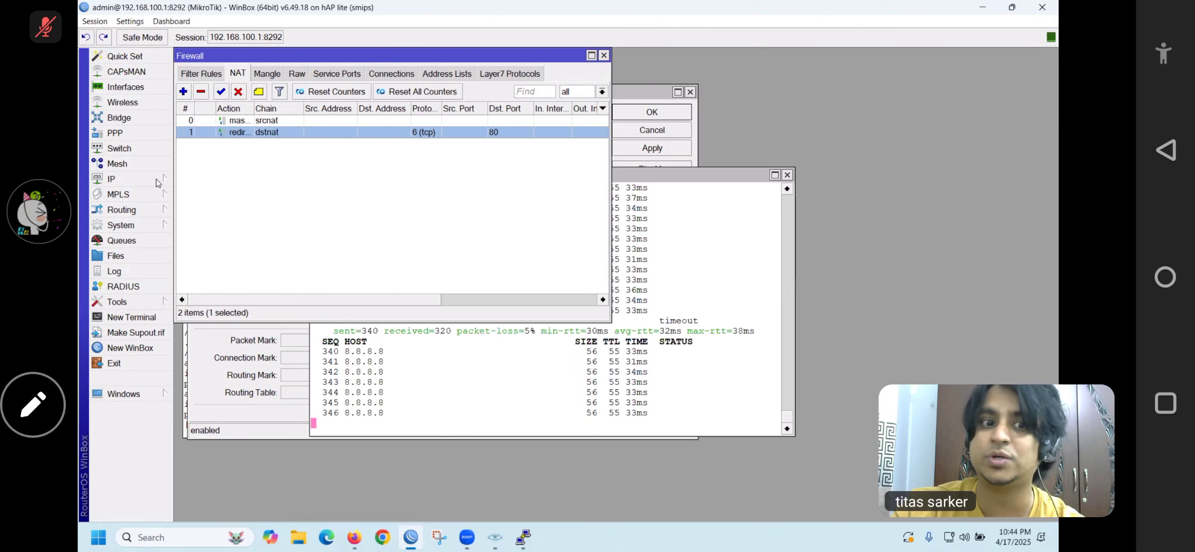
click(137, 179)
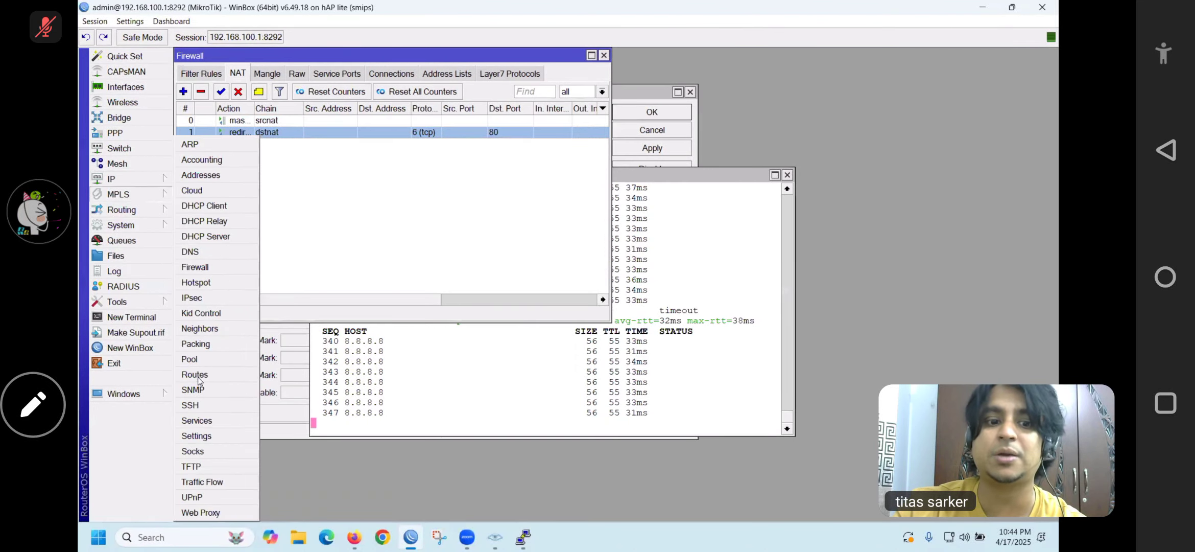
Open Web Proxy settings on port 8080 and its empty Web Proxy Access list
click(212, 513)
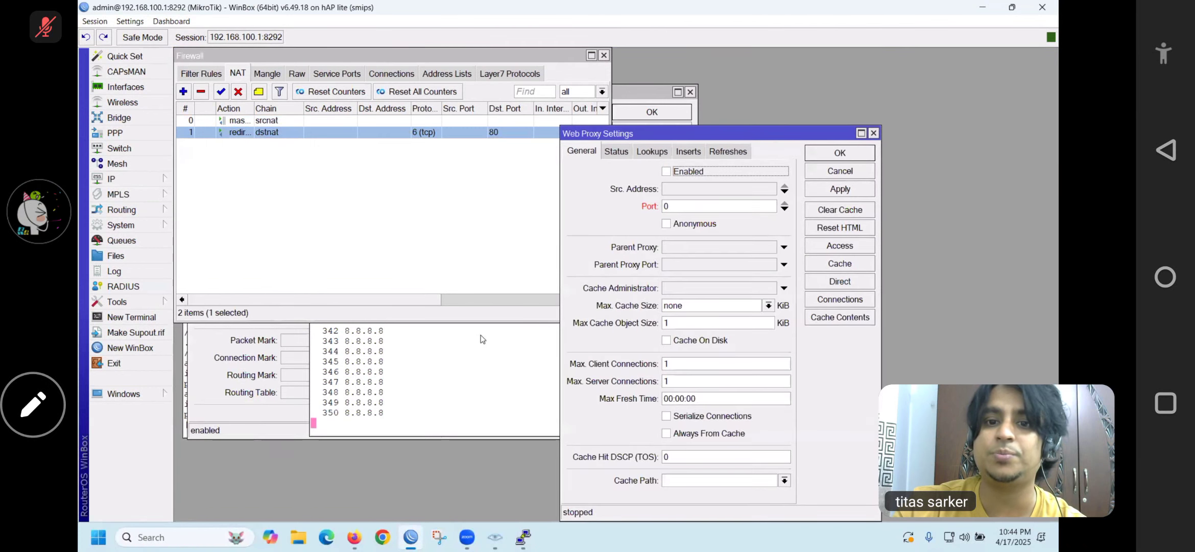
click(656, 206)
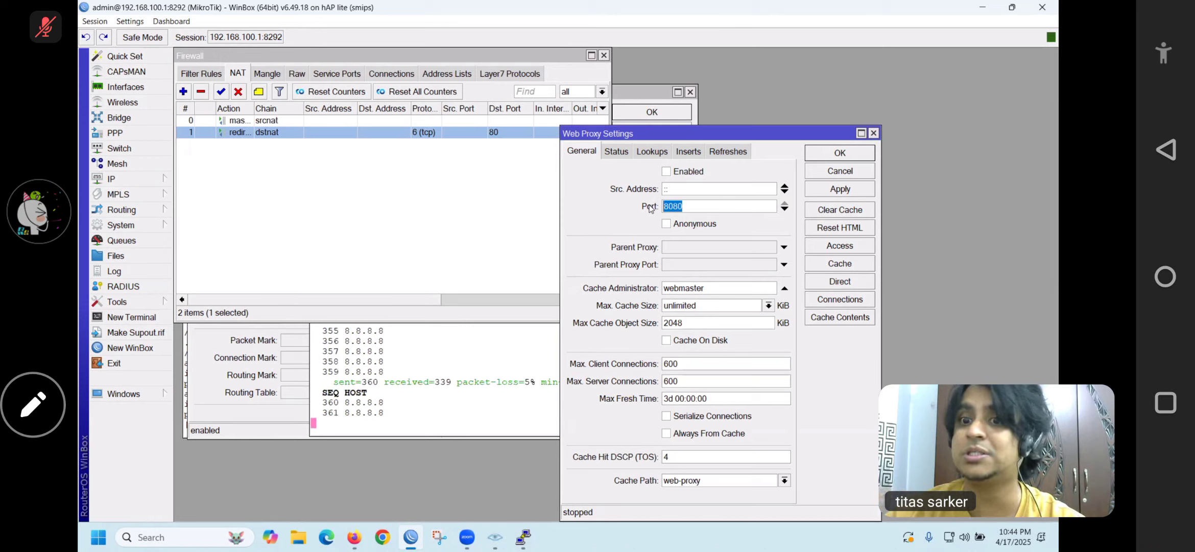
click(863, 246)
drag(639, 214, 557, 294)
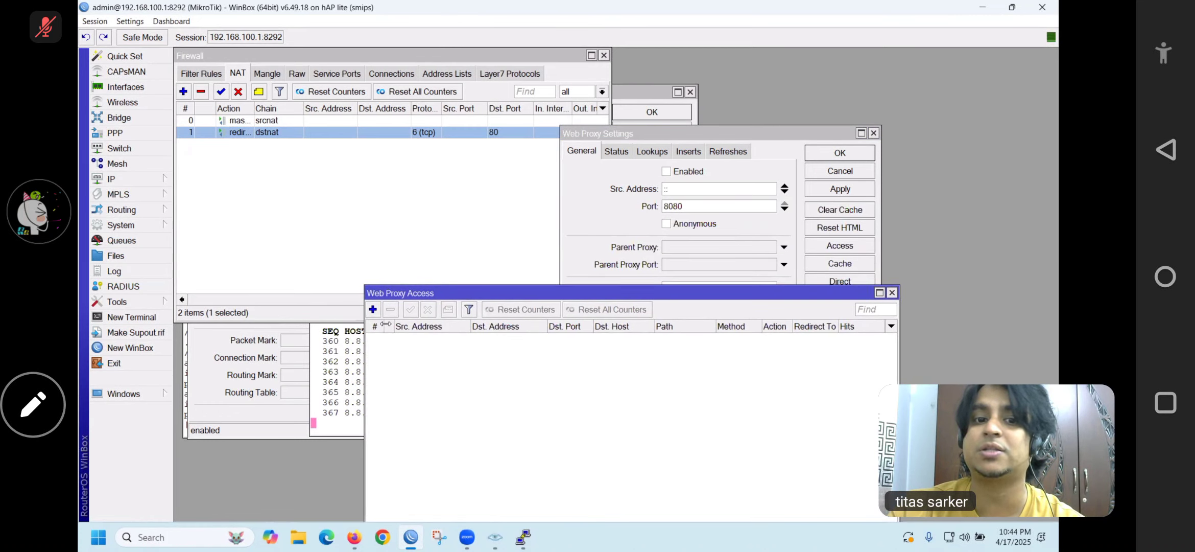
Start a web proxy access rule left on allow, delete NAT redirect rule 1, then view Mangle
click(373, 309)
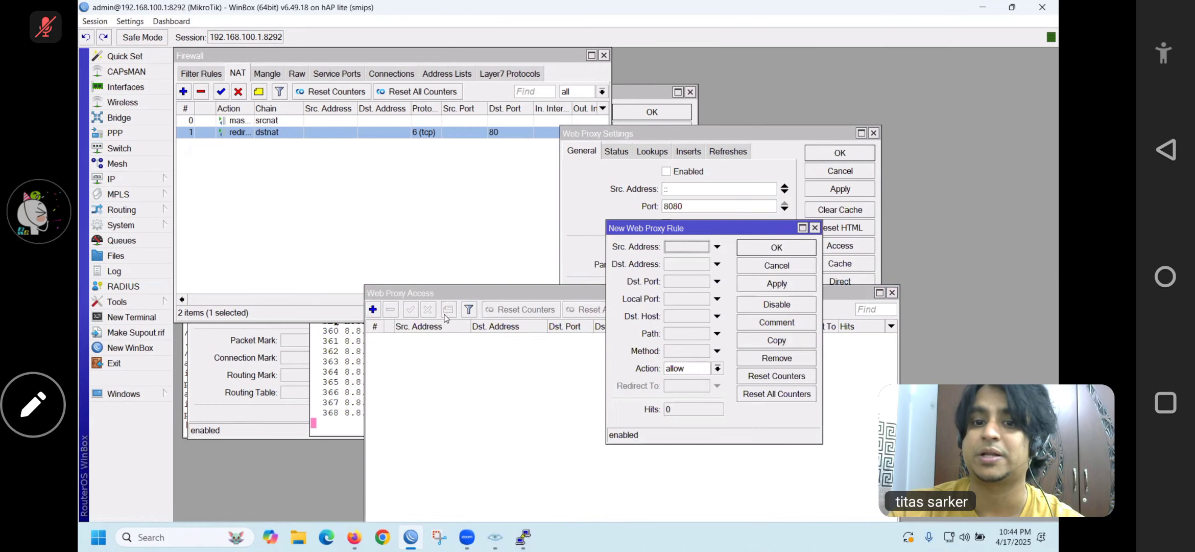
click(716, 369)
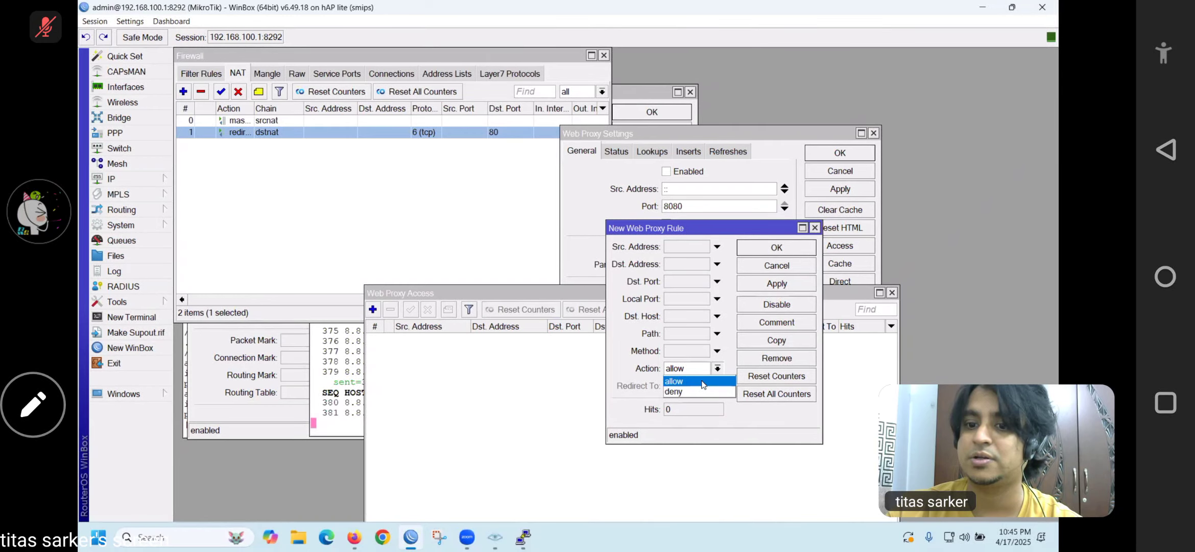
click(206, 93)
click(206, 92)
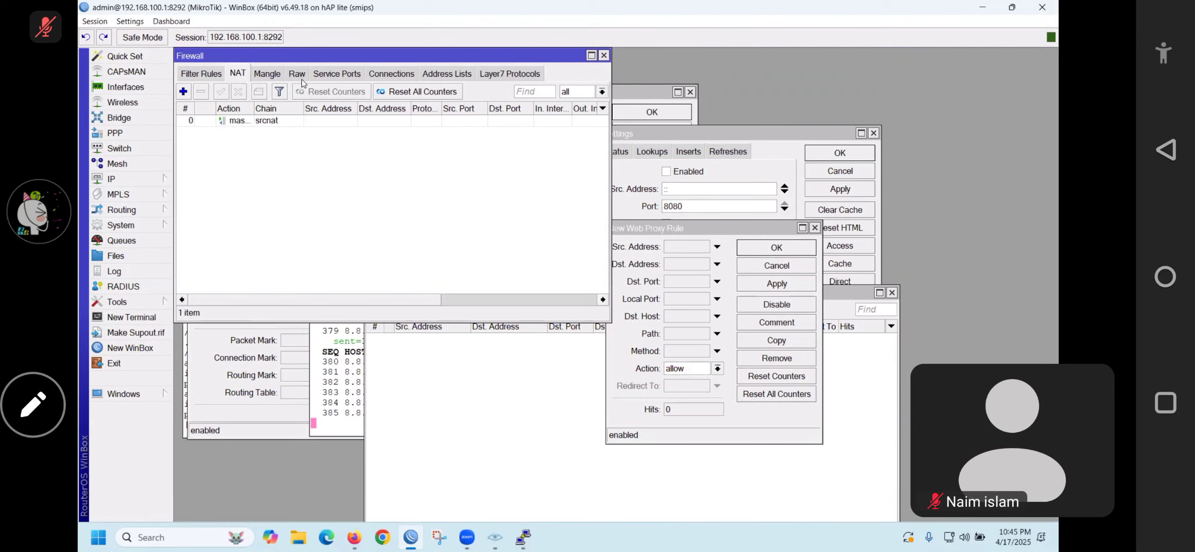
click(272, 76)
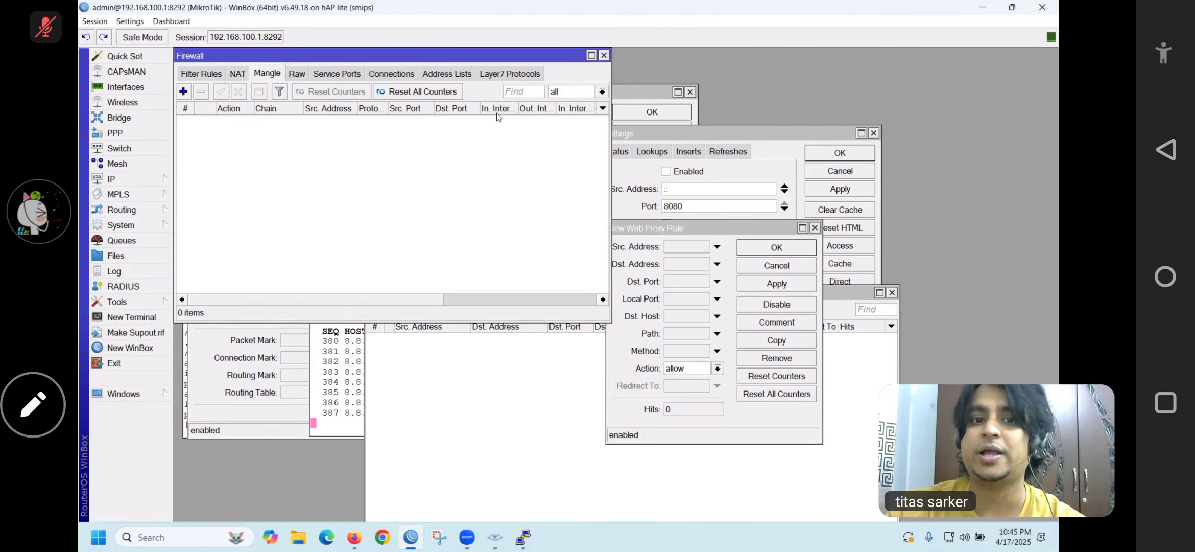